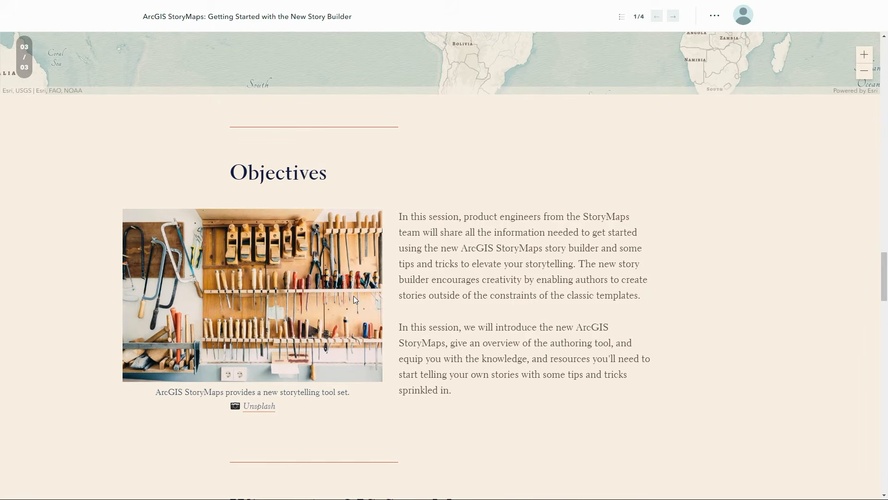
Step: Read the introductory story from Objectives through What is ArcGIS StoryMaps to the section on how Story Maps evolved
scroll(370, 357, down, 7)
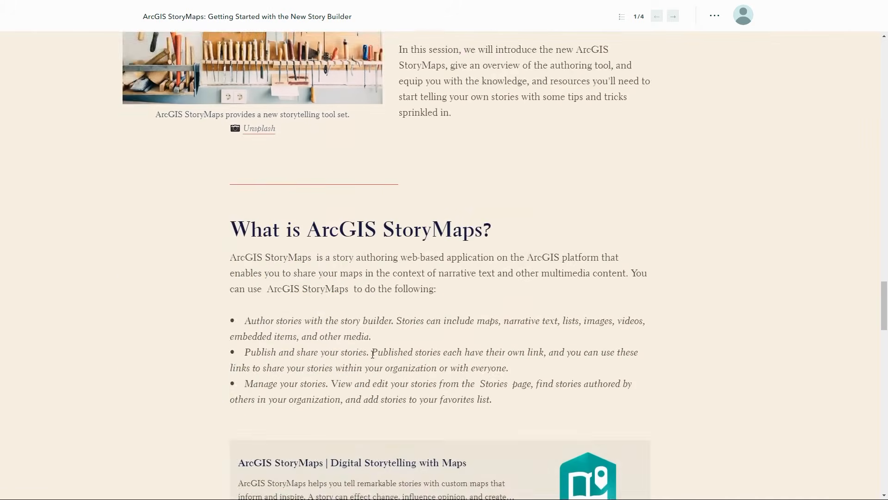
scroll(372, 354, down, 2)
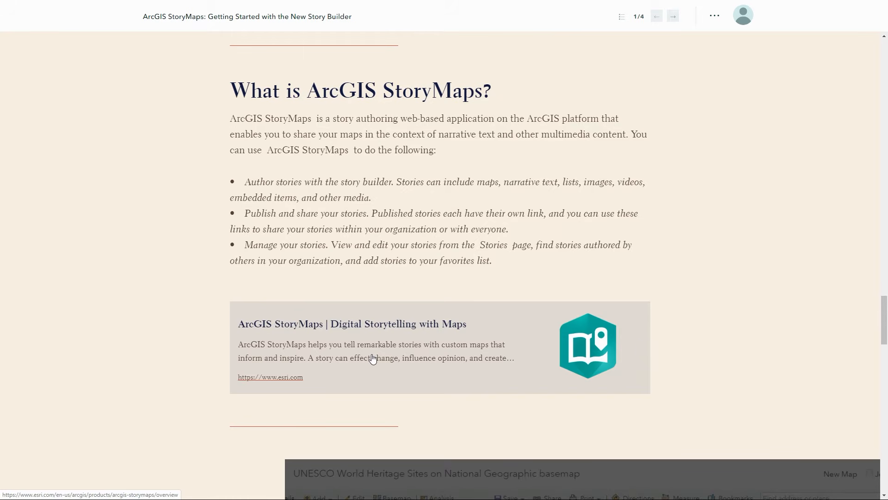
scroll(363, 376, down, 5)
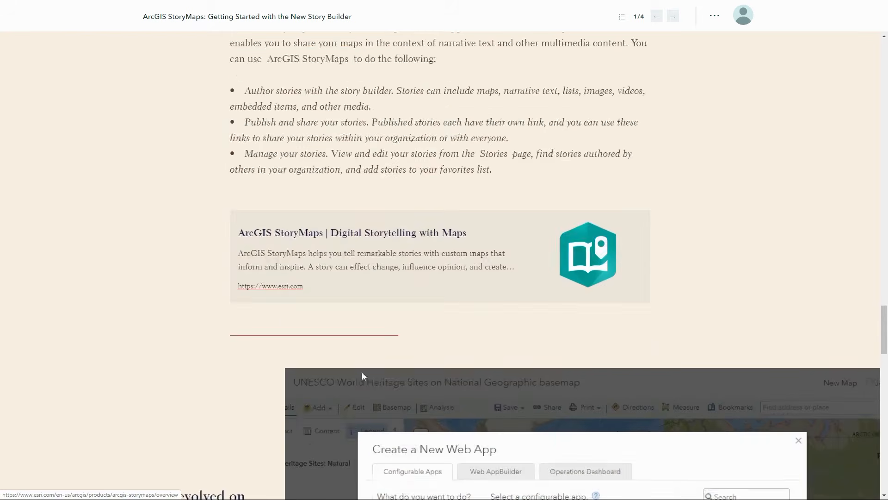
scroll(363, 376, down, 3)
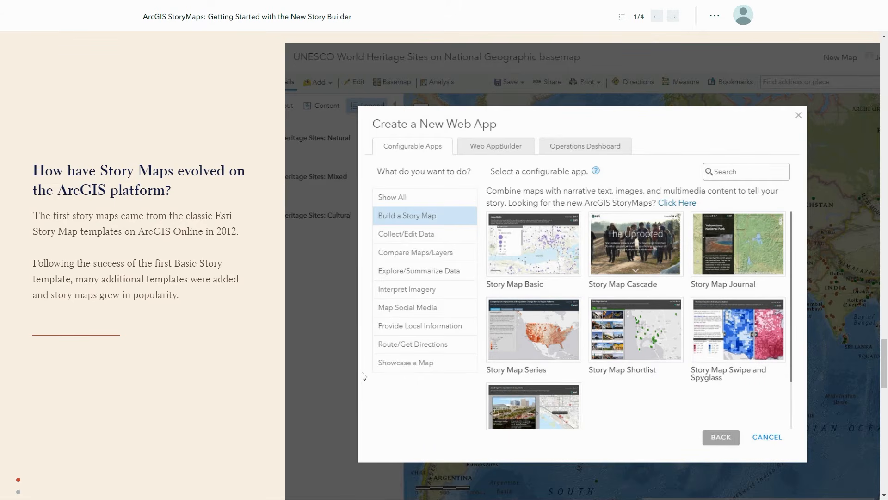
scroll(310, 364, down, 5)
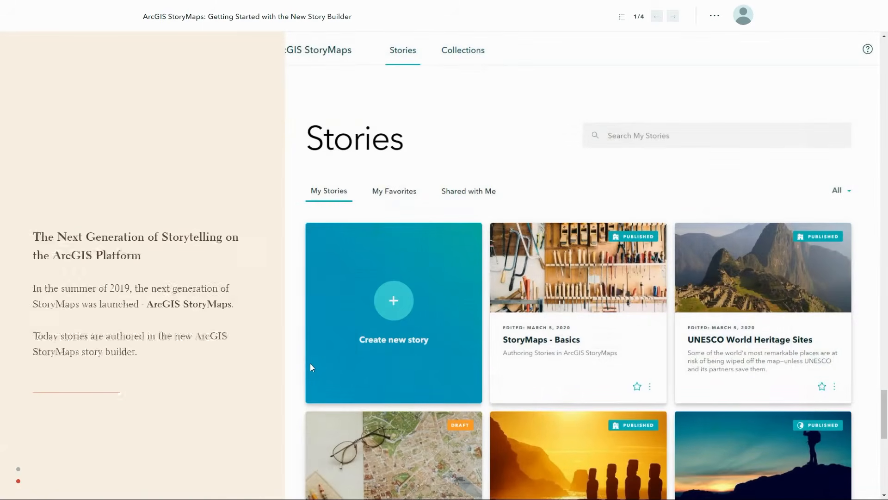
scroll(311, 364, down, 3)
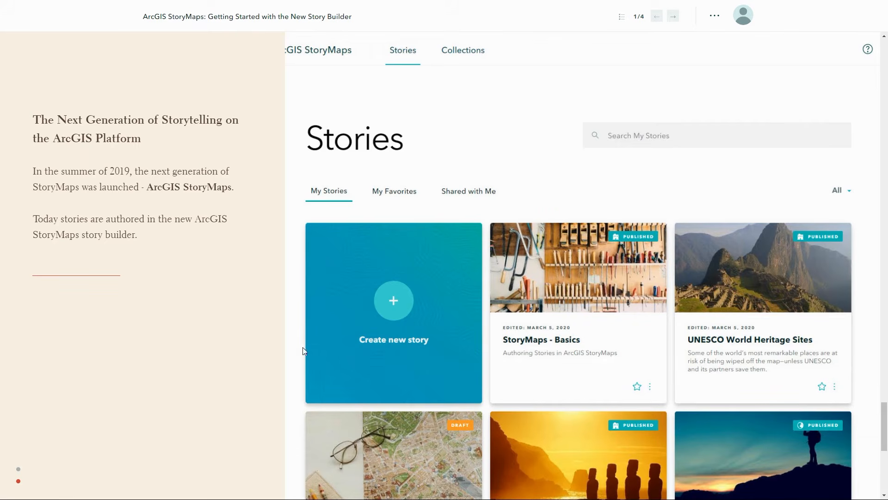
Step: Open the collection's second story, The Map of Biodiversity Importance, and view its NatureServe introduction and species photo gallery
click(674, 17)
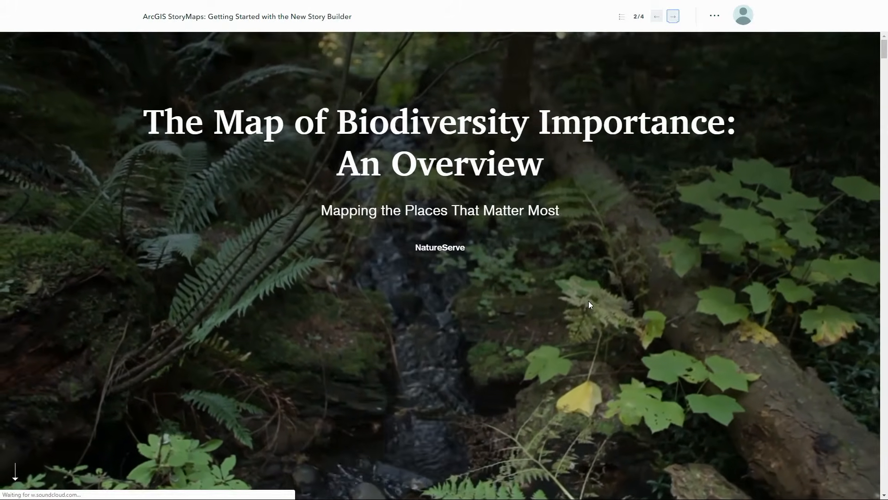
scroll(581, 314, down, 3)
scroll(579, 314, down, 8)
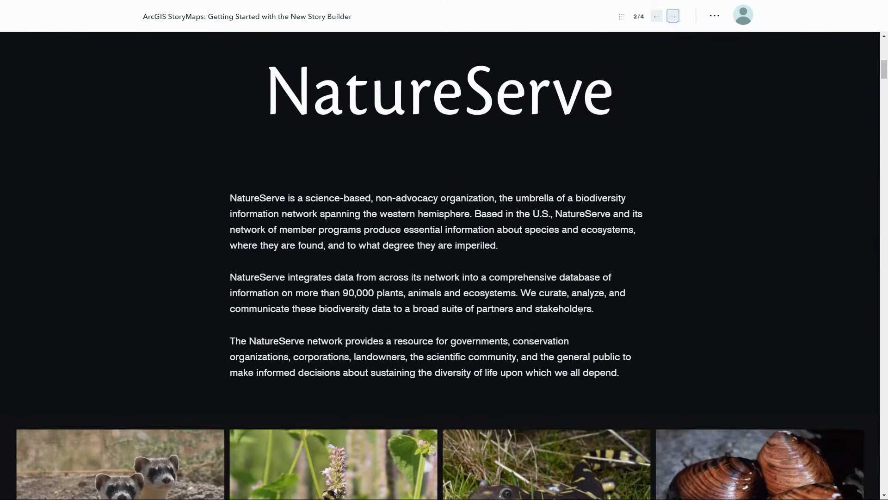
scroll(580, 314, down, 7)
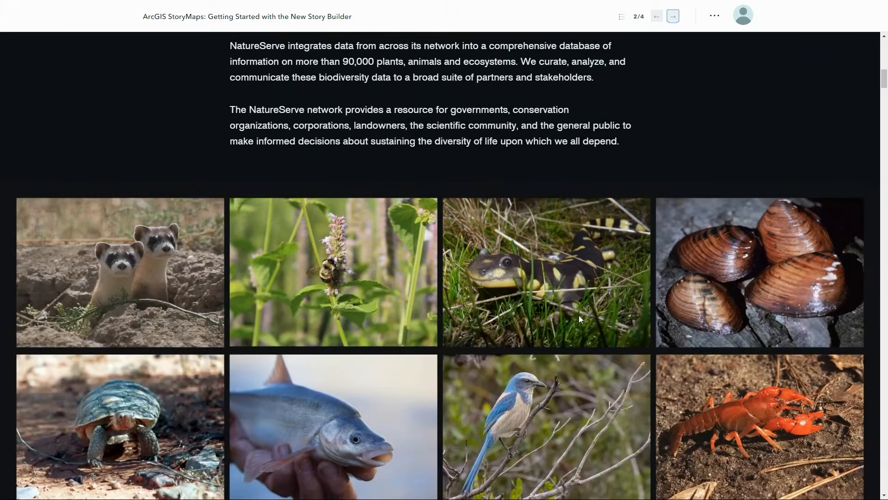
scroll(578, 317, down, 1)
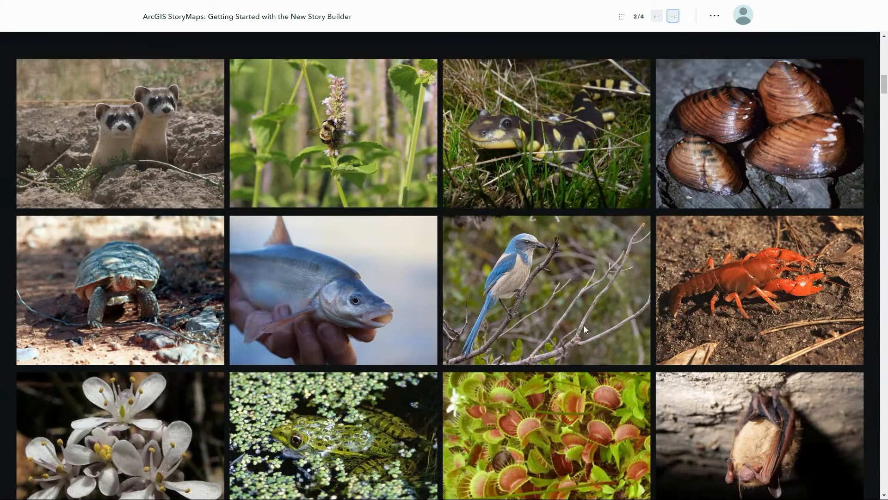
scroll(583, 326, down, 2)
scroll(584, 326, down, 1)
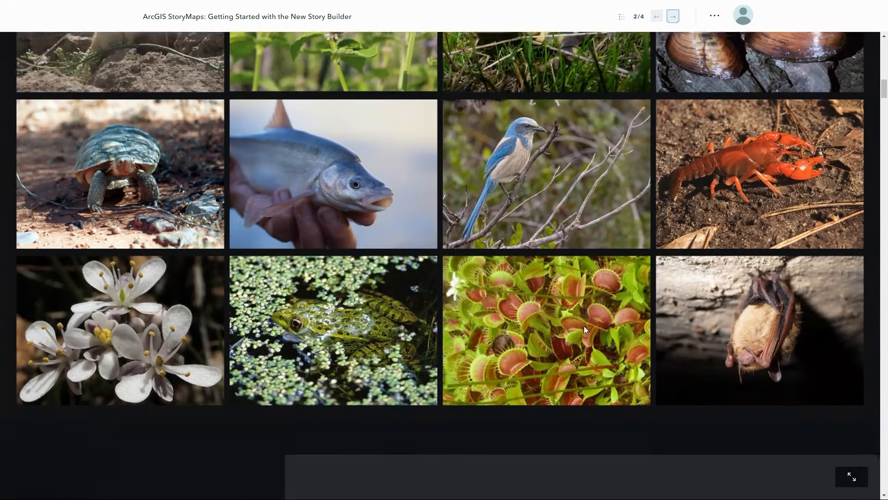
scroll(584, 327, down, 4)
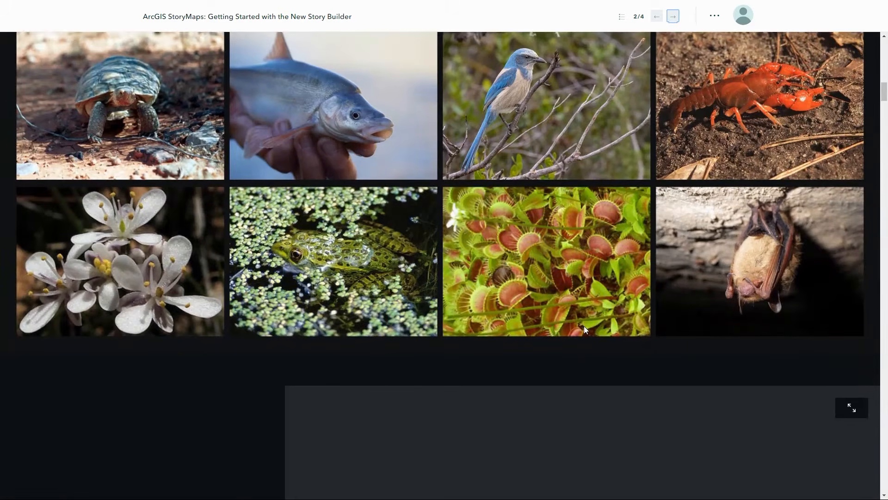
Step: Examine the biodiversity globe map and its accompanying narrative up to the slide on places that matter most for biodiversity
scroll(585, 330, down, 5)
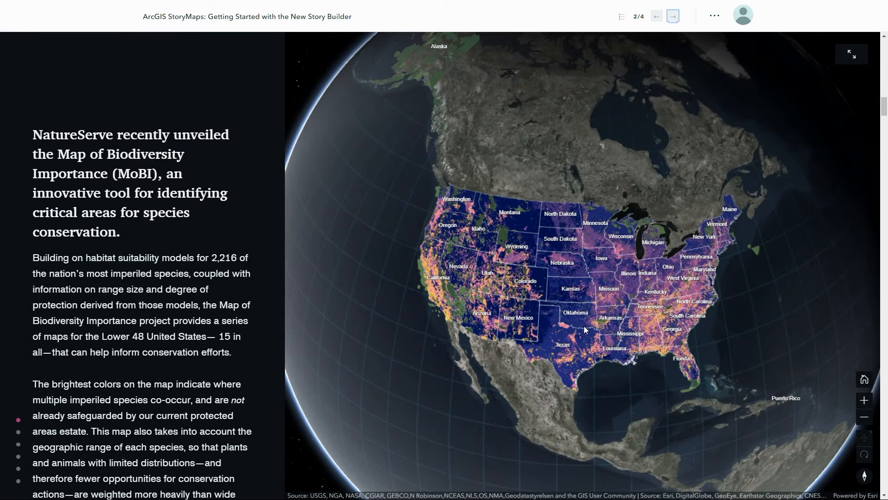
scroll(584, 325, down, 8)
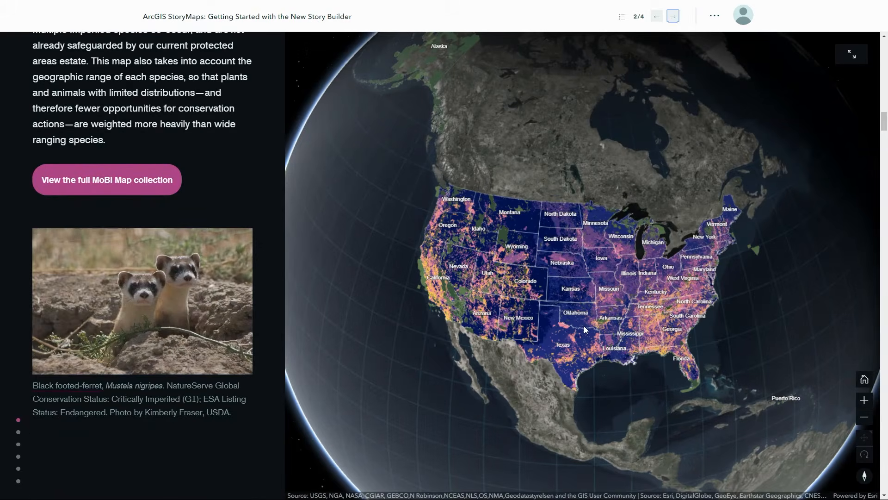
scroll(584, 326, down, 8)
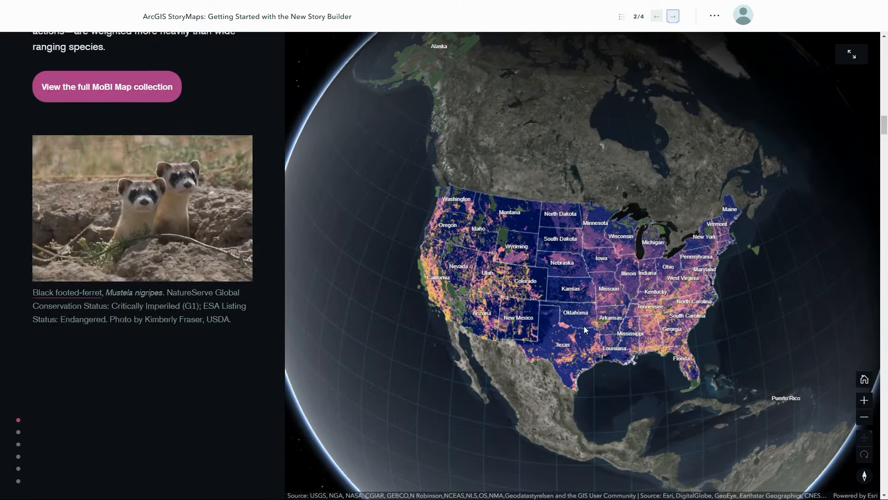
scroll(583, 326, down, 5)
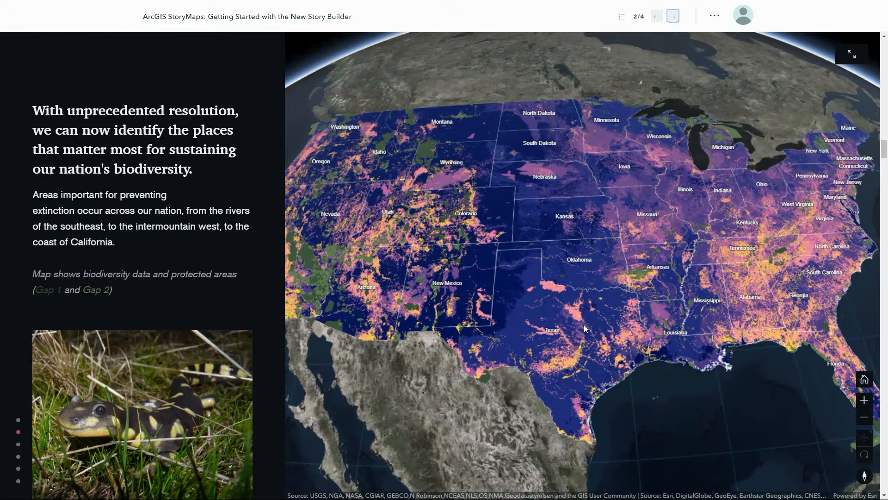
Step: Open the third story, The Voices of Grand Canyon, and review its introduction and tribal territory maps
click(673, 18)
scroll(657, 120, down, 1)
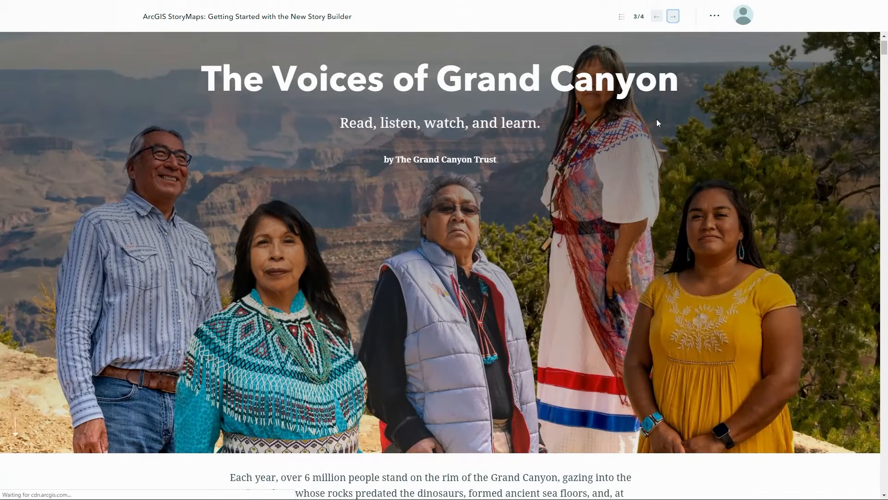
scroll(658, 119, down, 1)
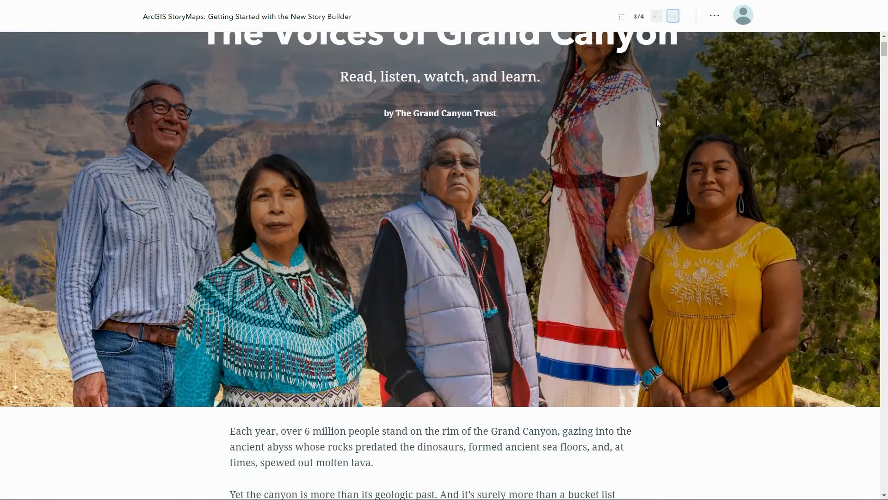
scroll(657, 120, down, 5)
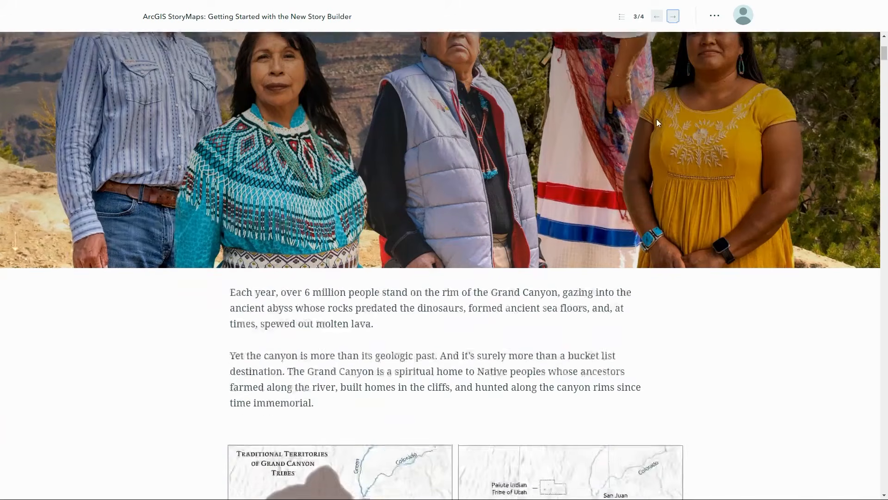
scroll(656, 120, down, 5)
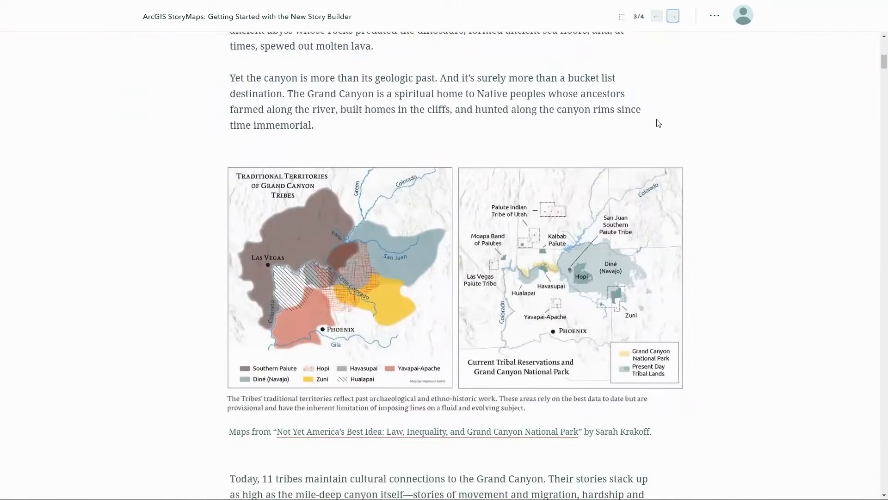
scroll(658, 123, down, 7)
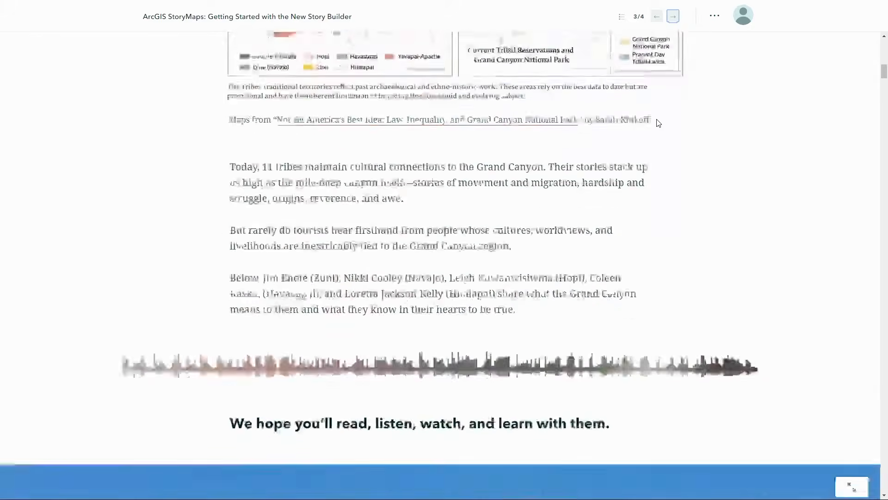
scroll(659, 122, down, 4)
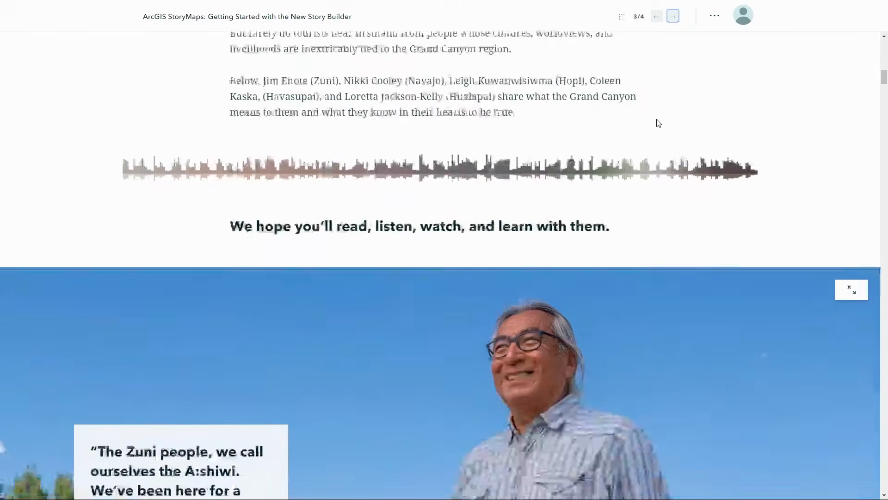
Step: Review the Zuni section's quote, embedded audio clips, video and map in the Grand Canyon story
scroll(659, 123, down, 5)
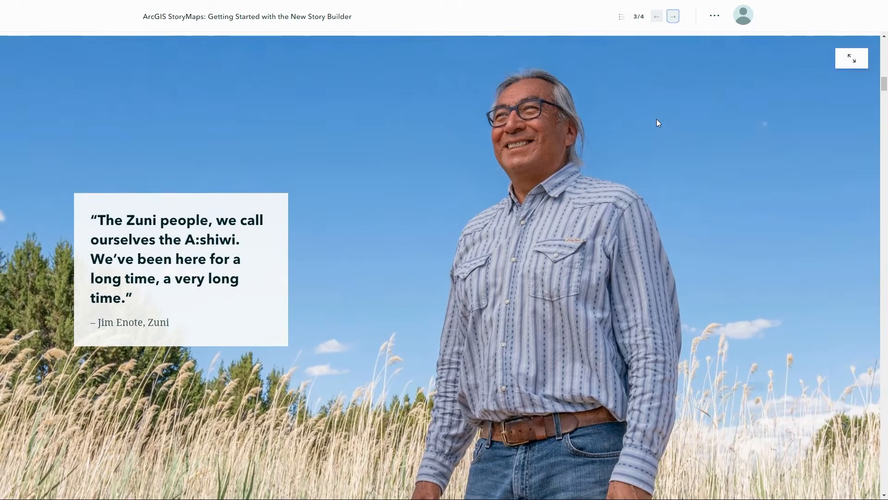
scroll(658, 121, down, 4)
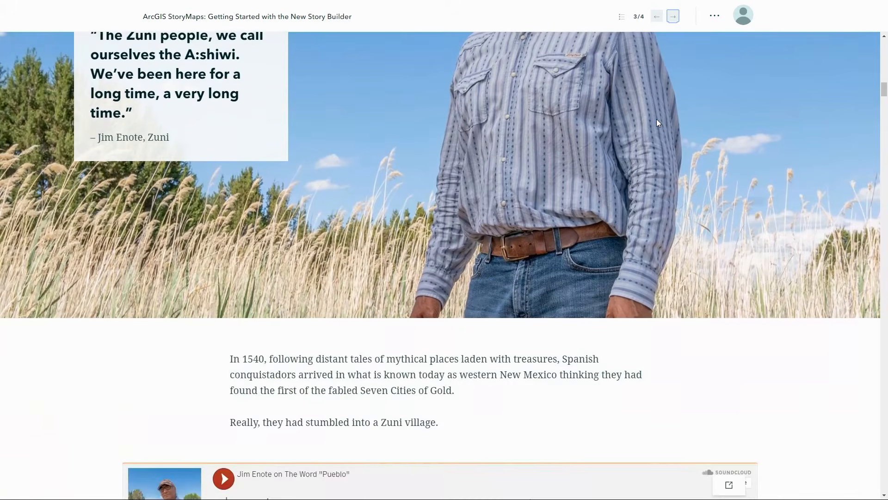
scroll(658, 122, down, 12)
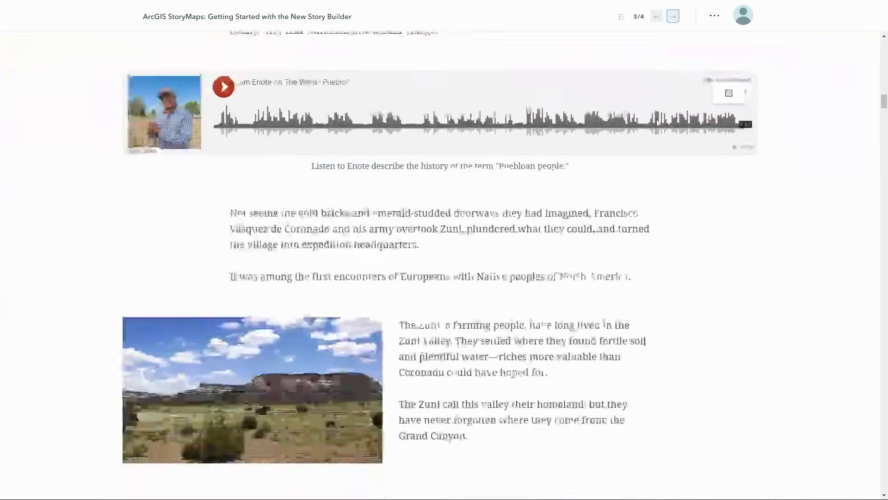
scroll(537, 259, down, 3)
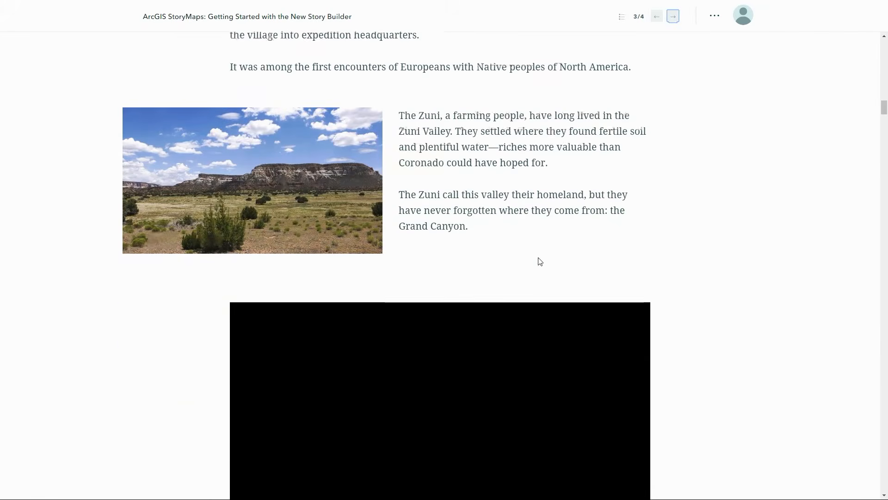
scroll(539, 260, down, 12)
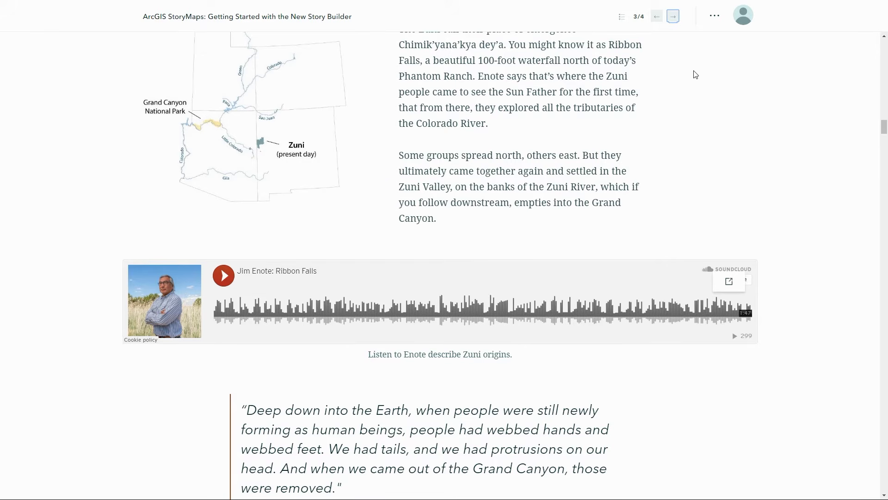
Step: Open the fourth story, Smokejumpers, and review its history, historic photos, base globe and U.S. Federal Lands map
click(672, 19)
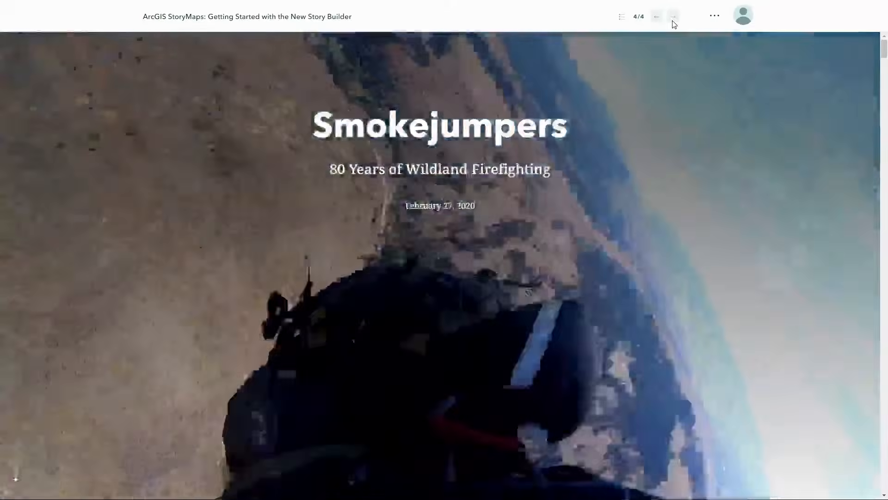
scroll(673, 60, down, 15)
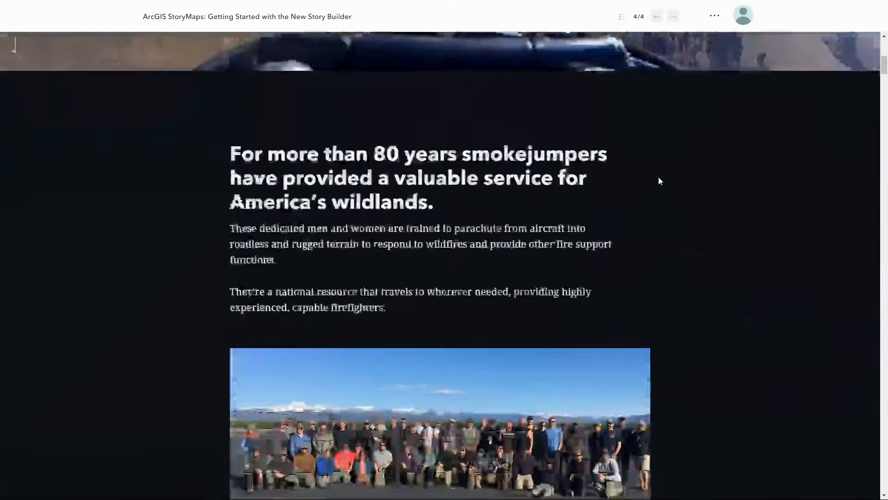
scroll(658, 178, down, 9)
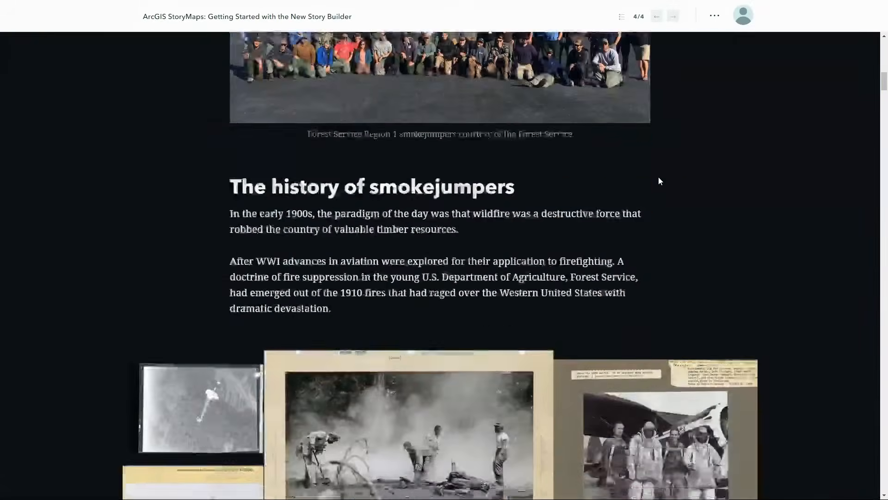
scroll(658, 178, down, 10)
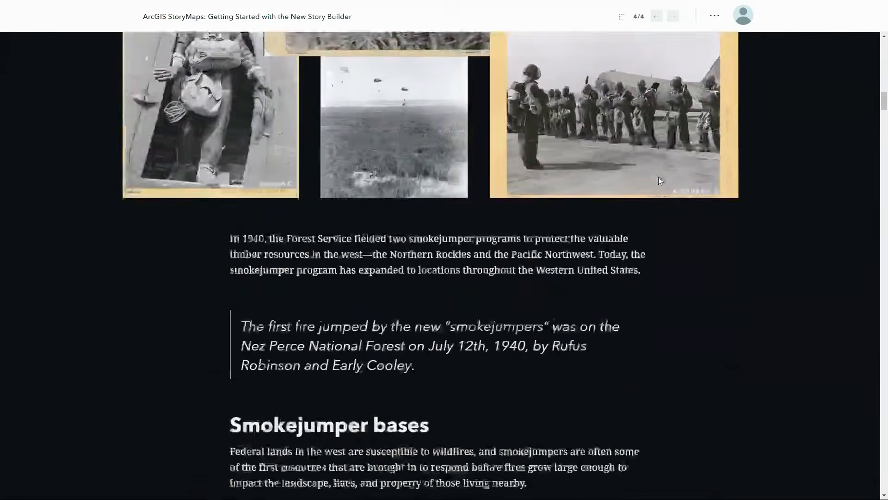
scroll(660, 181, down, 8)
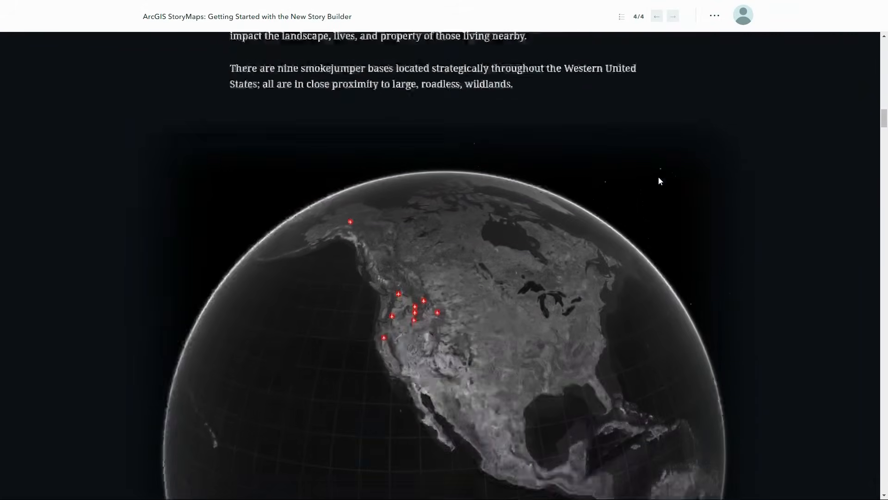
scroll(660, 181, down, 8)
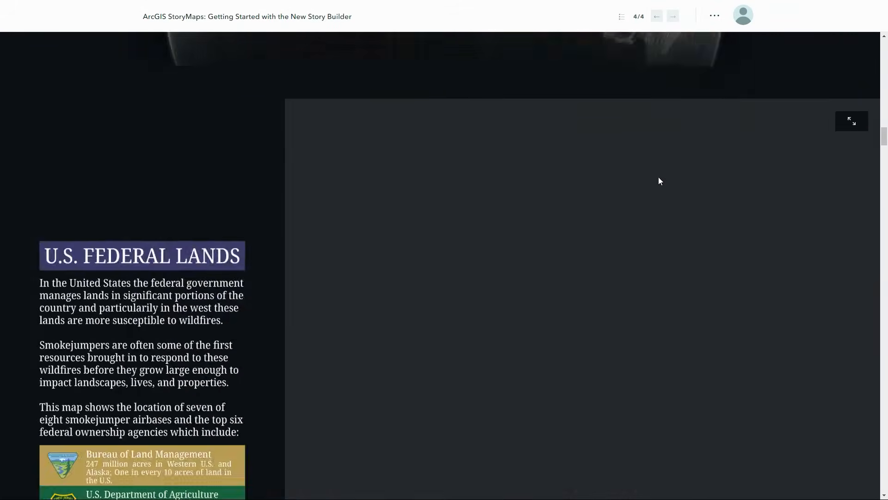
scroll(660, 181, down, 2)
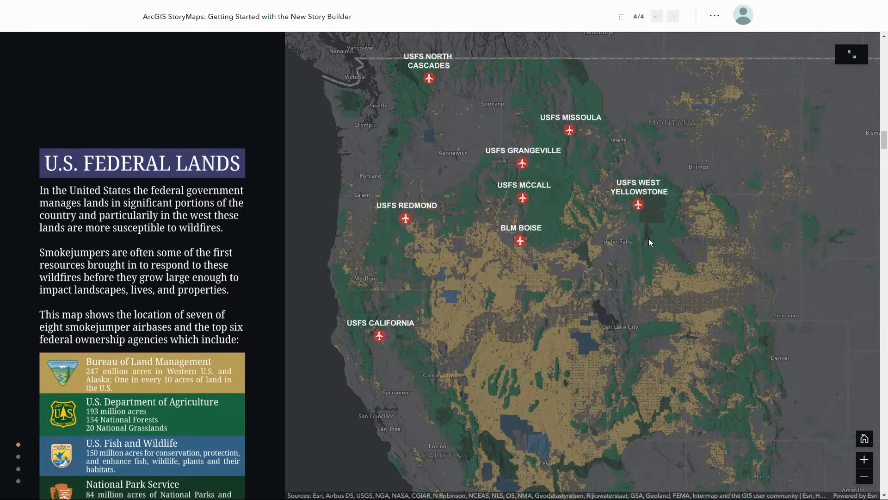
scroll(649, 241, down, 1)
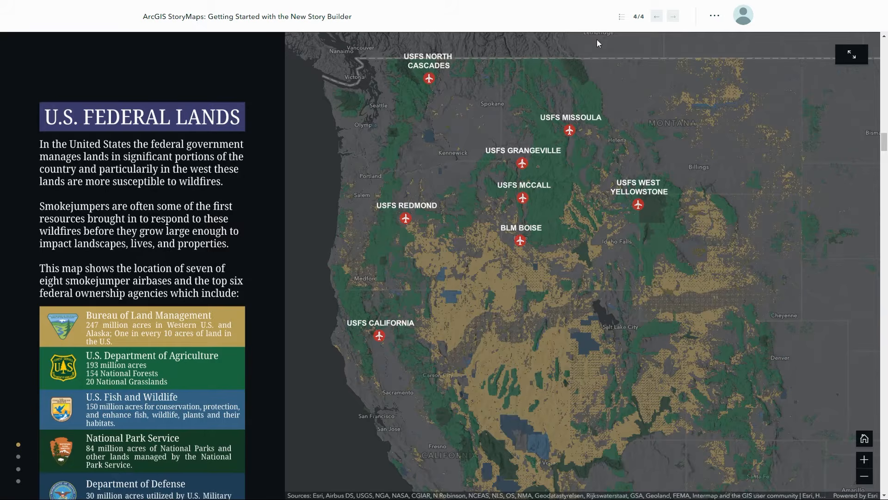
Step: Leave the collection for the account's own stories and open the World Heritage in Danger draft for editing
click(620, 18)
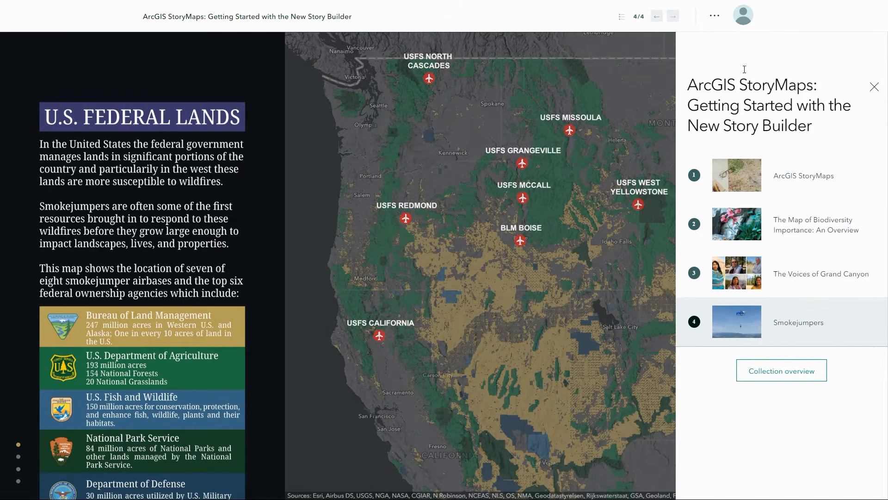
click(740, 23)
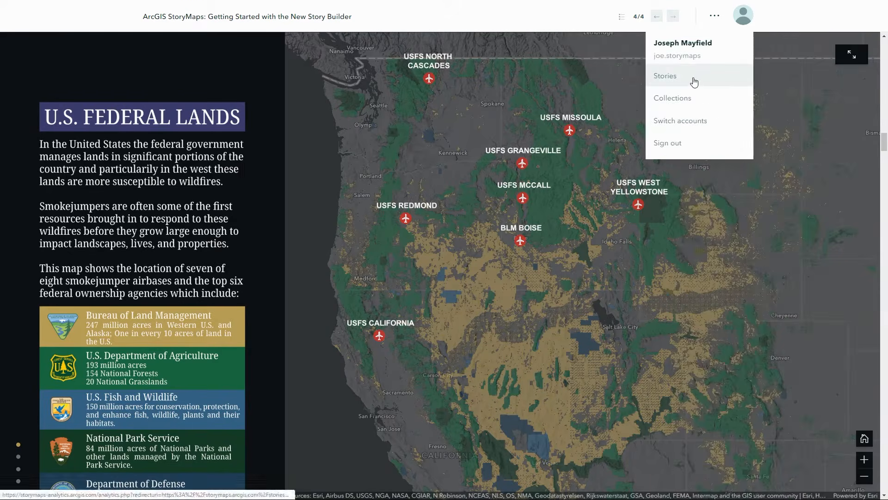
click(693, 78)
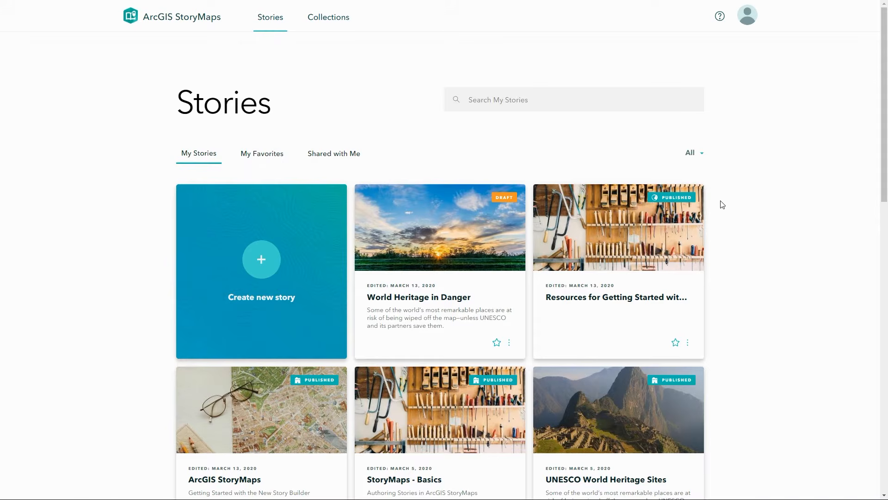
click(483, 236)
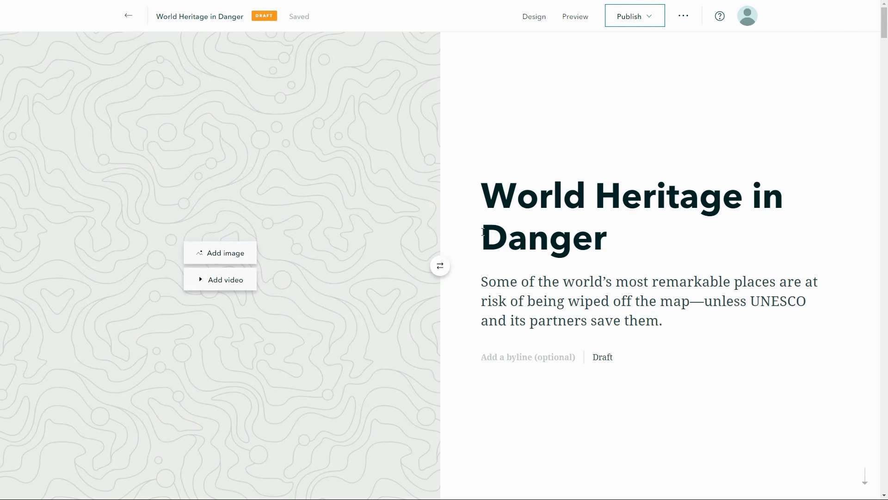
Step: Add the byline "StoryMaps Team" to the story cover
click(531, 360)
text(Story)
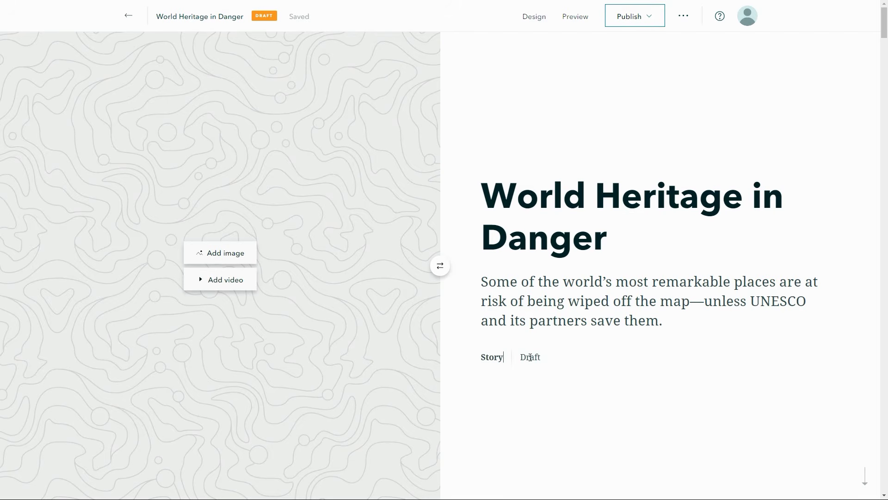
text(Maps Team)
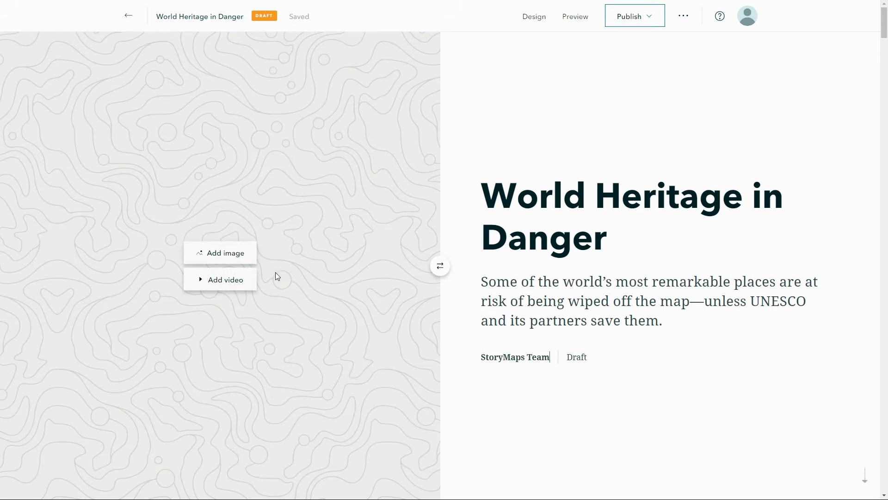
Step: Add the RapaNui2-Chile-Pixabay picture from the UNESCO World Heritage folder as the cover image
click(245, 256)
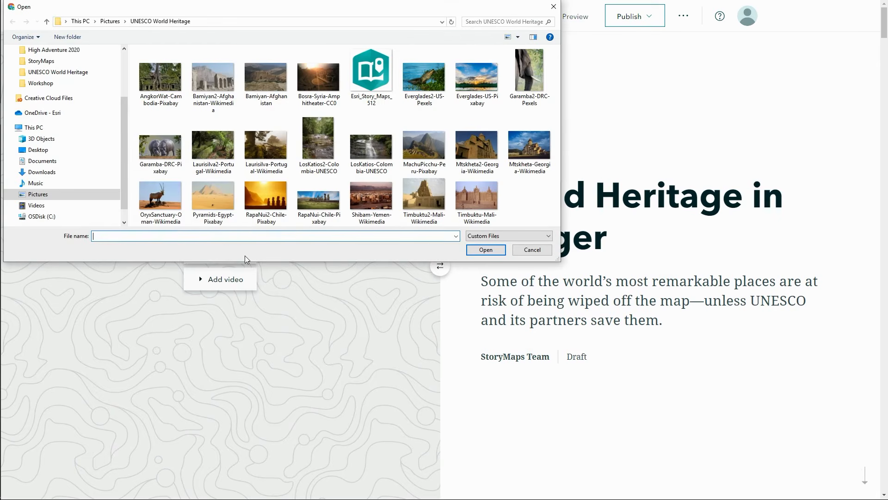
click(272, 208)
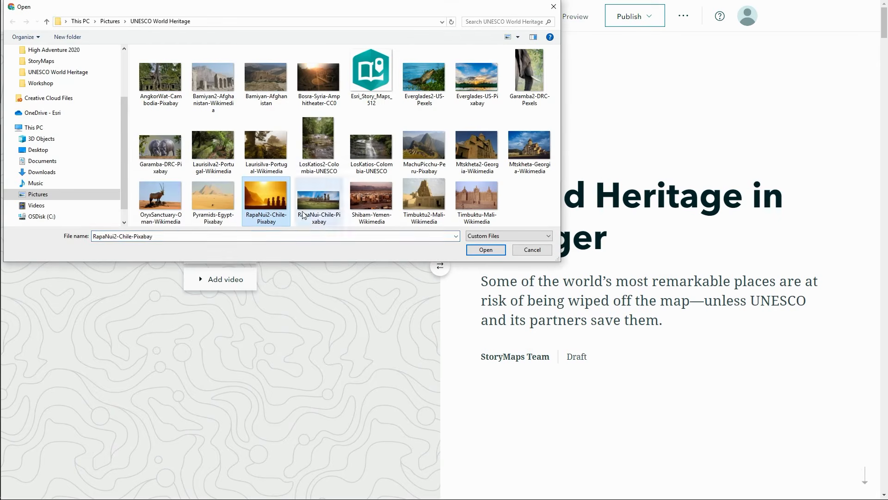
click(476, 252)
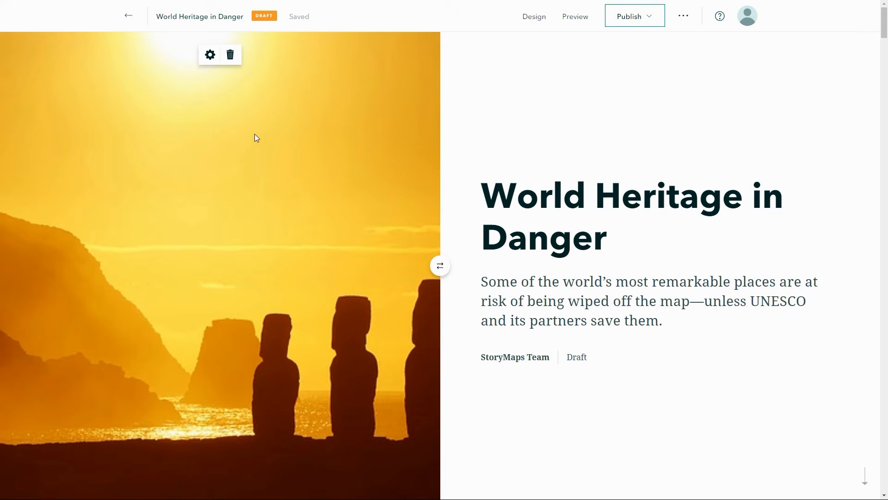
Step: Move the cover image's focal point onto the statues, enter "Rapa Nui" as its alternative text, and save the properties
click(209, 56)
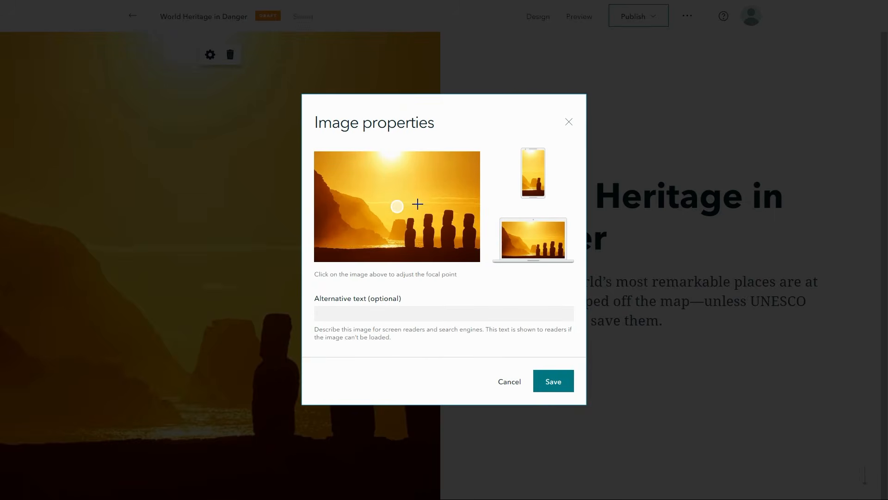
click(437, 216)
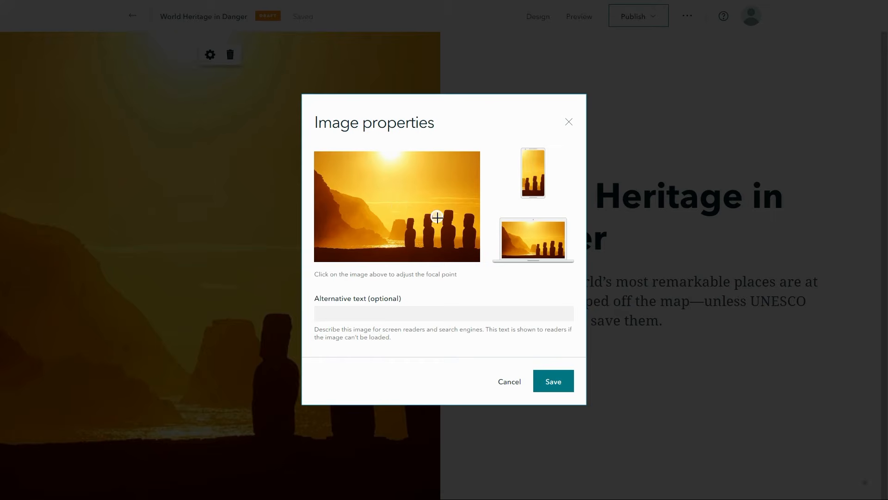
click(516, 315)
text(Rapa Nui)
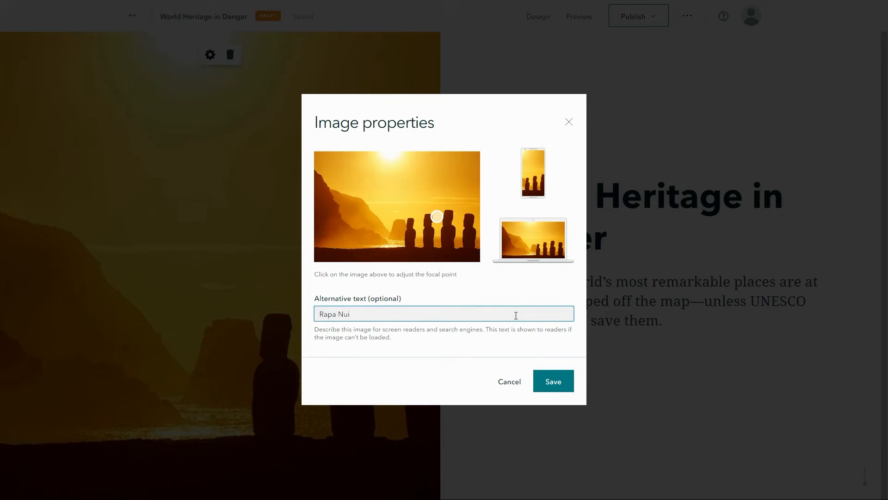
click(553, 381)
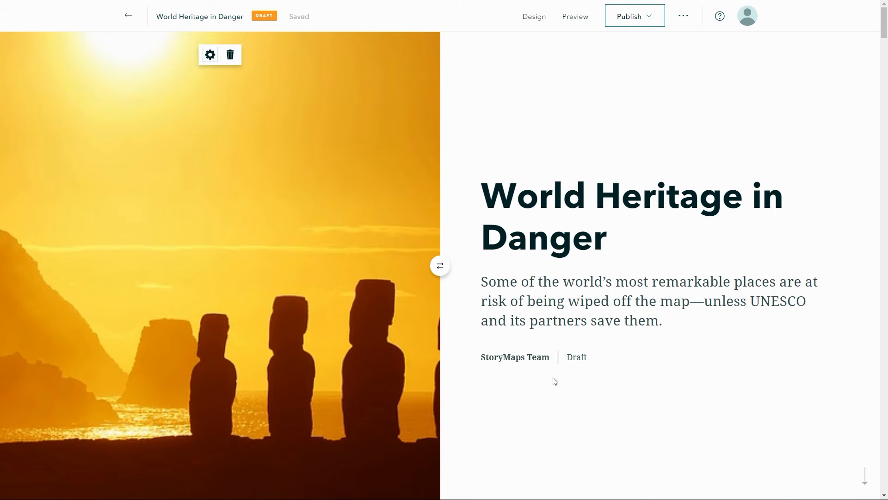
Step: Try the Minimal layout for the story cover
click(534, 20)
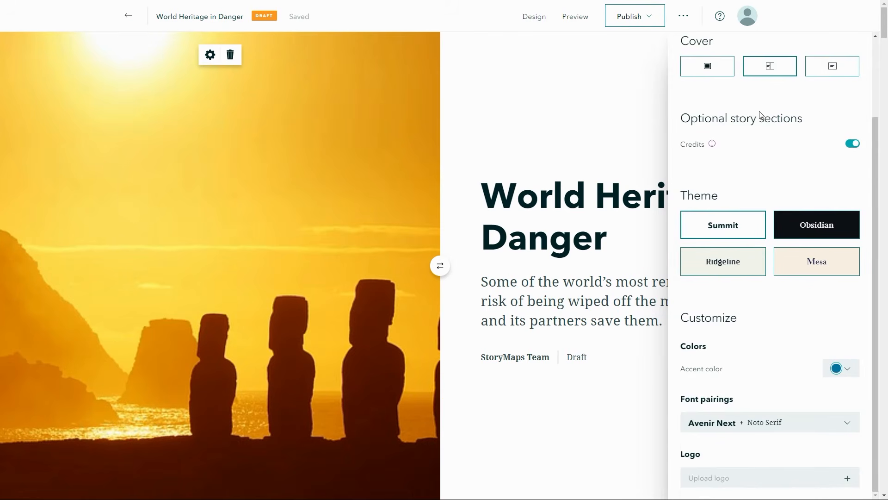
scroll(759, 114, up, 2)
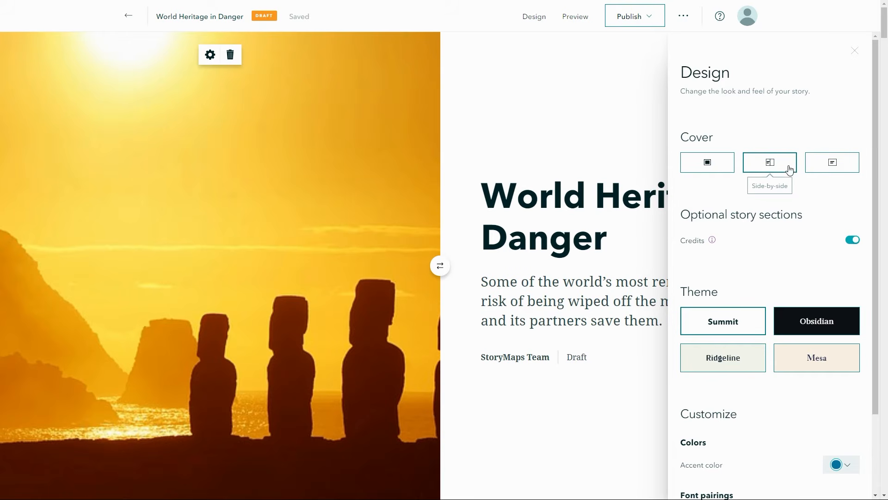
click(827, 170)
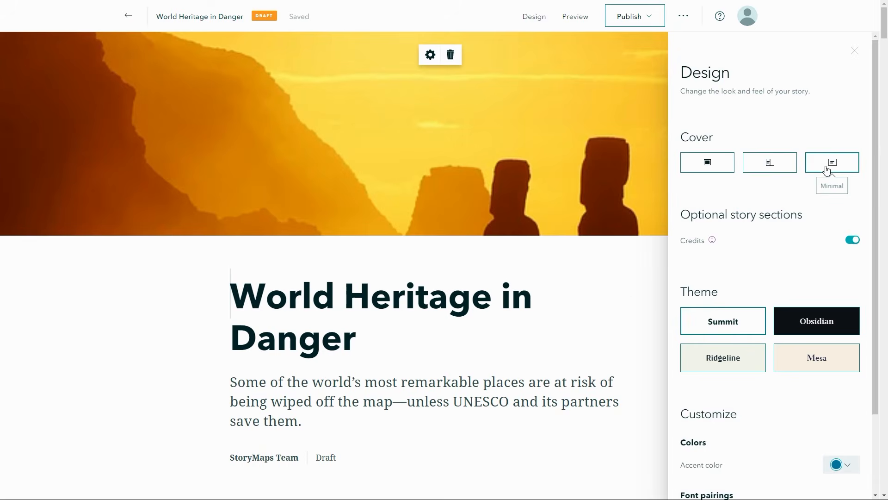
click(613, 263)
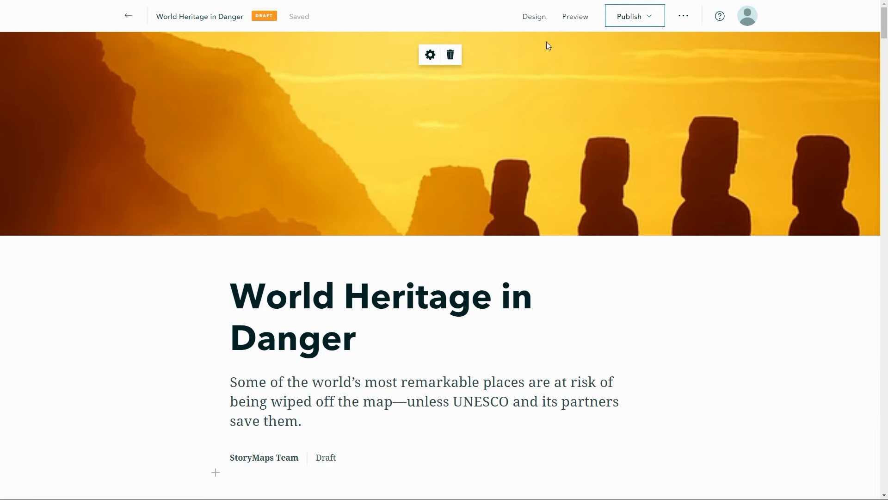
Step: Set the cover layout to Full and move the title block to the upper part of the cover image
click(539, 18)
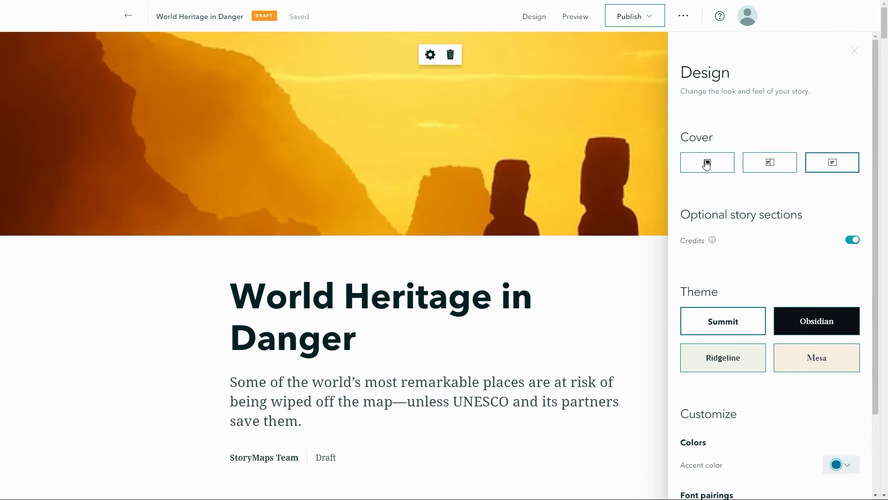
click(707, 166)
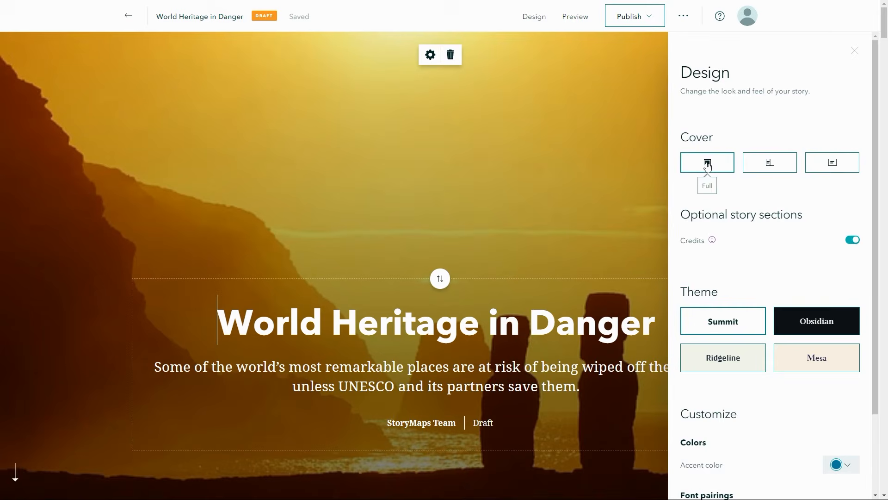
click(629, 178)
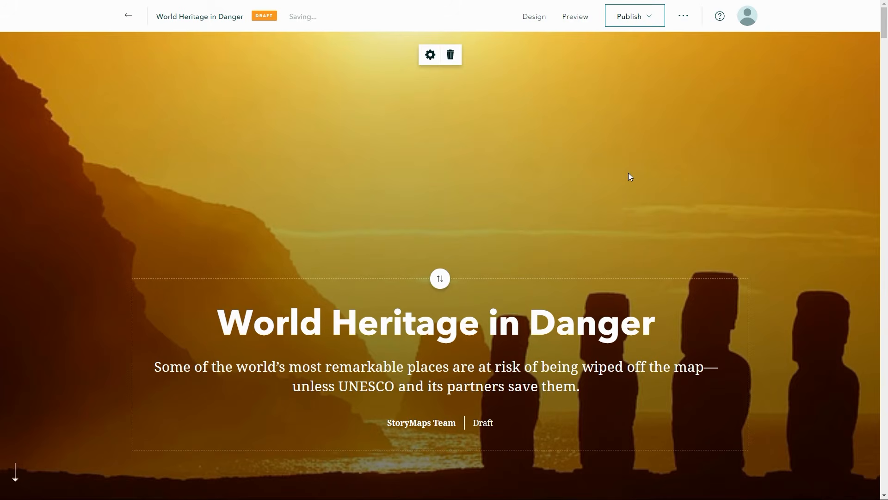
click(440, 280)
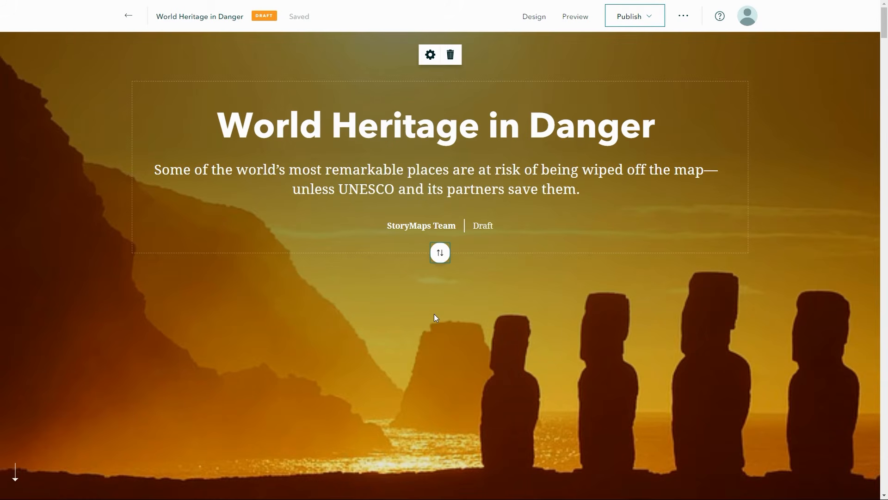
Step: Review the content block types that can be inserted between the cover and the world map
scroll(434, 313, down, 7)
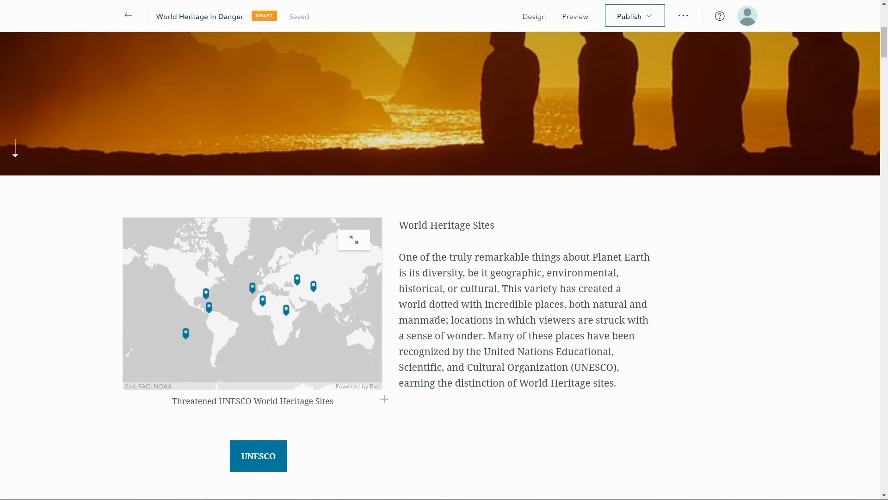
scroll(434, 314, down, 1)
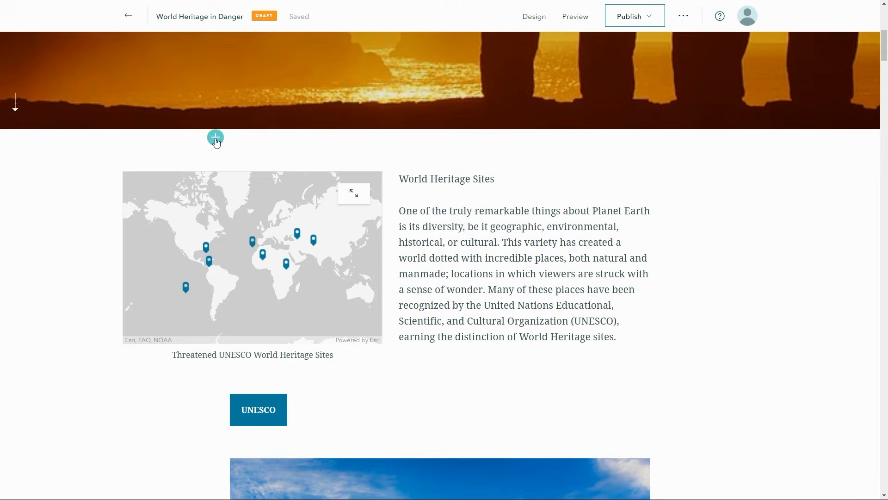
click(215, 138)
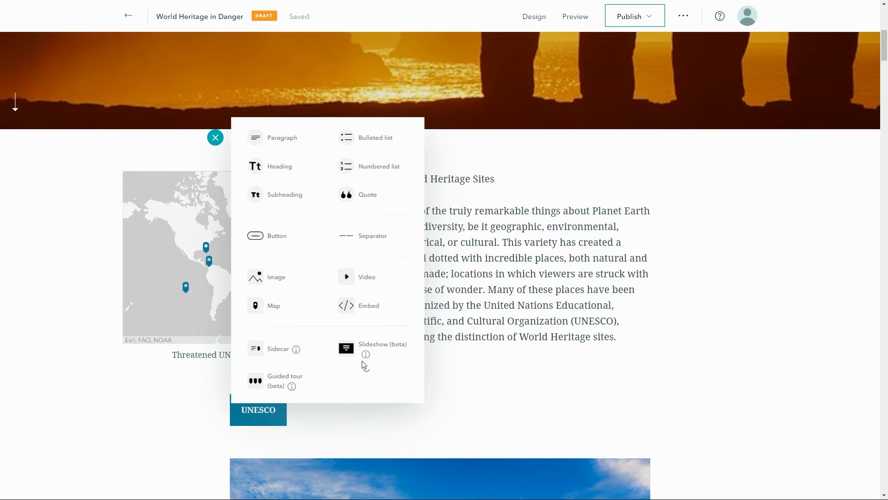
click(467, 290)
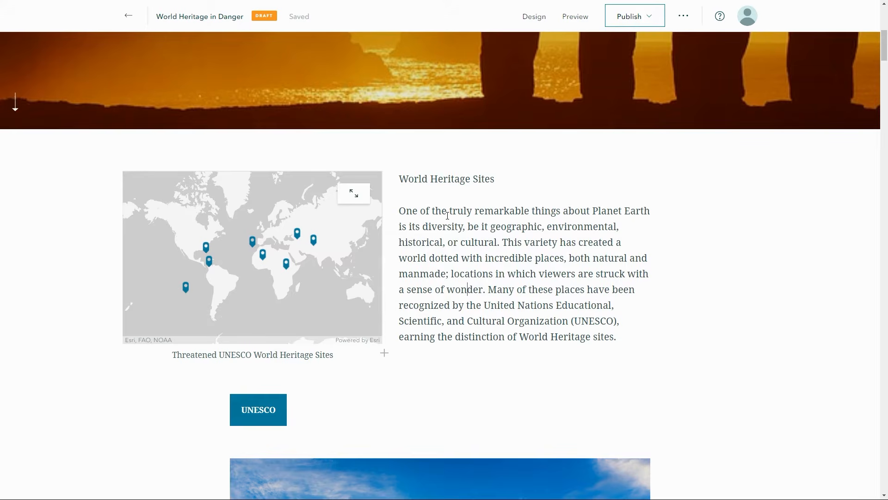
Step: Make the "World Heritage Sites" line beside the map bold and format it as a heading
triple_click(441, 180)
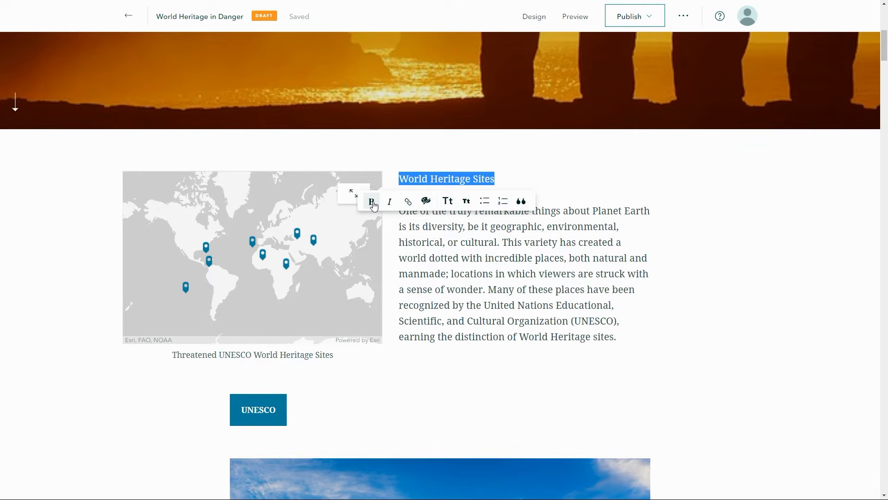
click(373, 203)
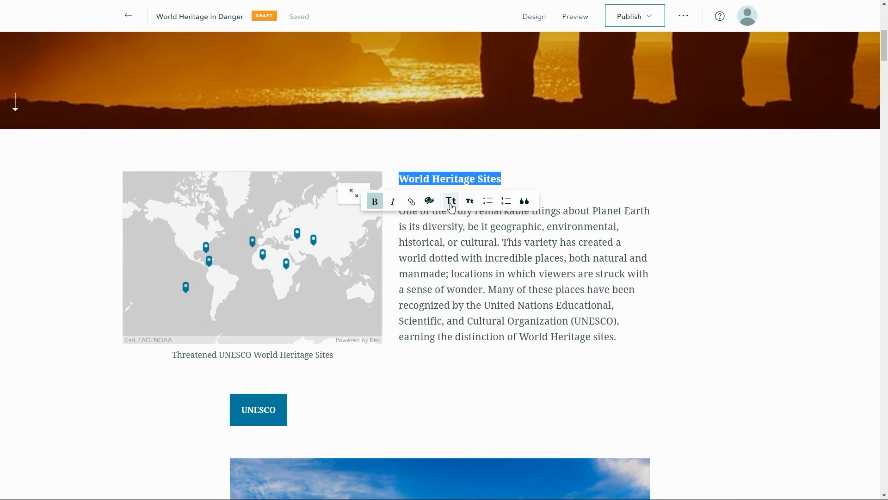
click(451, 203)
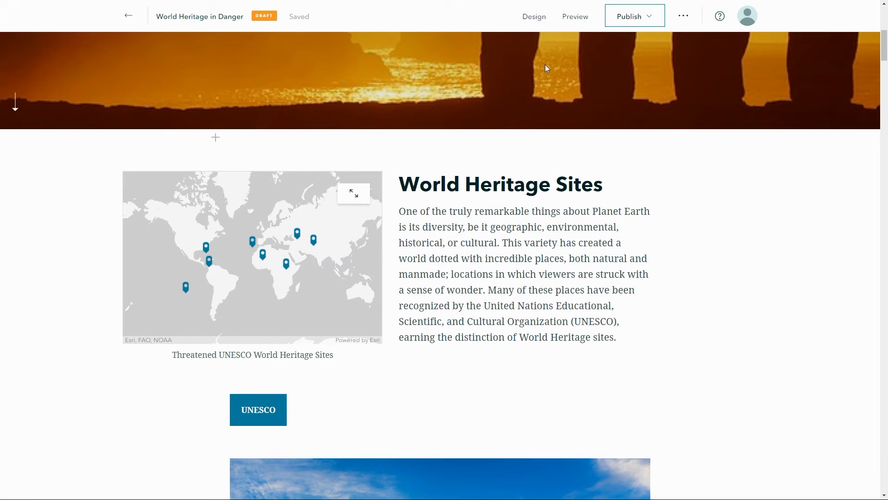
Step: Review the story's theme choices and the available font pairings in the design settings
click(538, 23)
scroll(745, 224, down, 2)
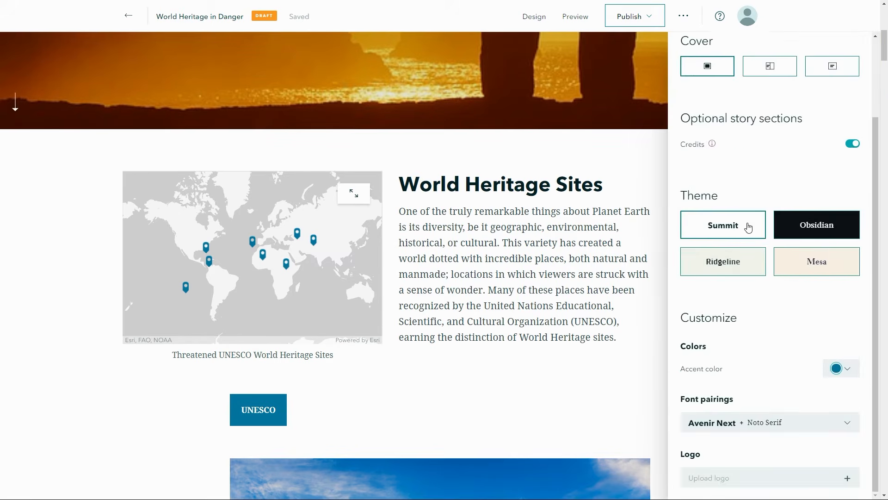
click(848, 422)
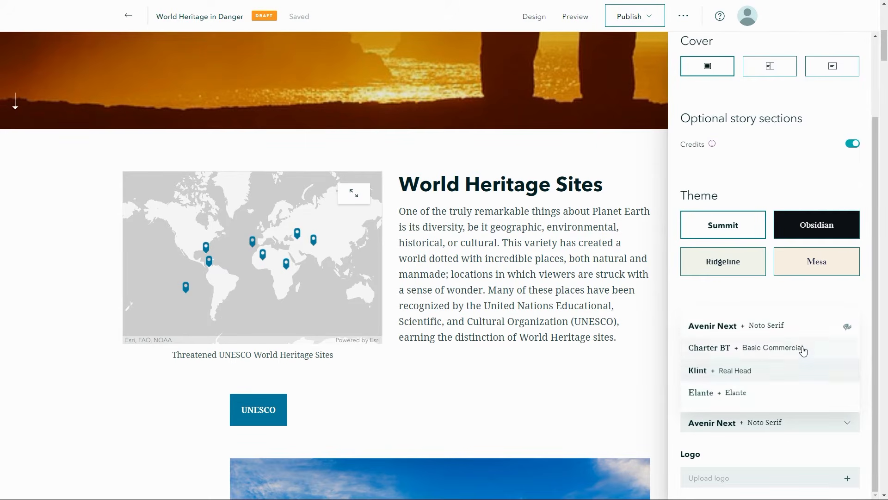
click(633, 307)
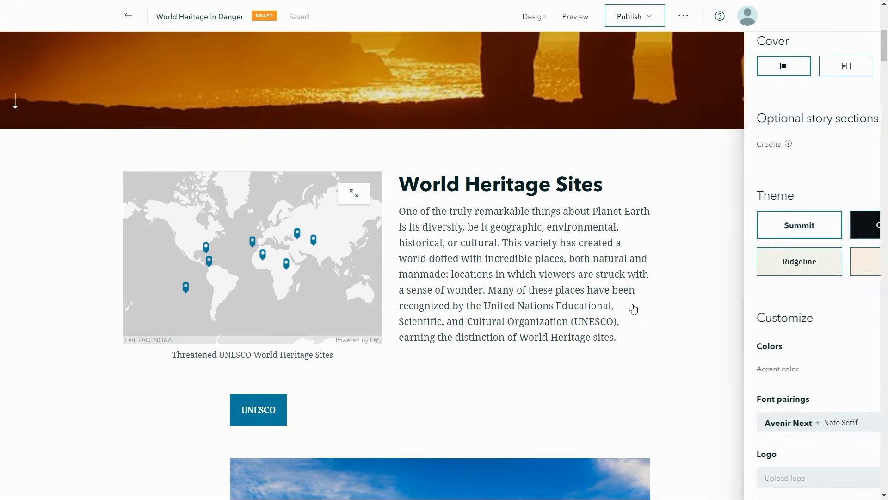
Step: Resize the sunset image below the UNESCO button to span the full page width and check how it looks
scroll(484, 420, down, 6)
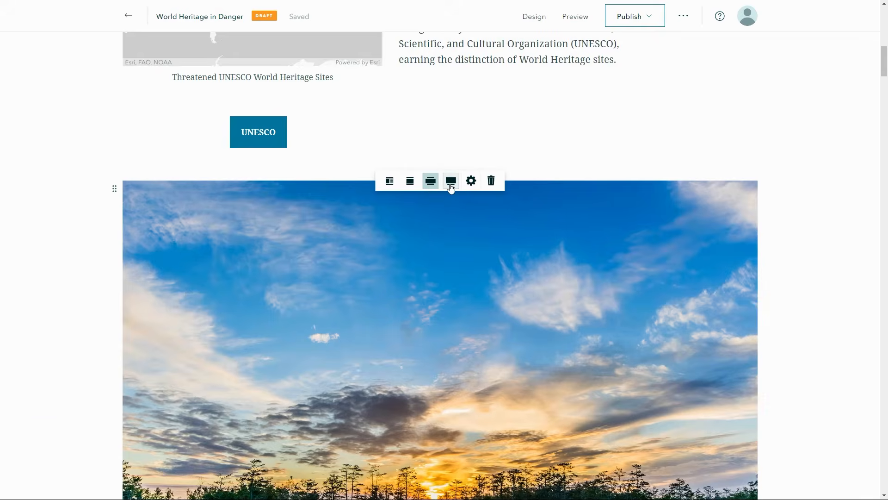
click(451, 181)
scroll(501, 262, down, 3)
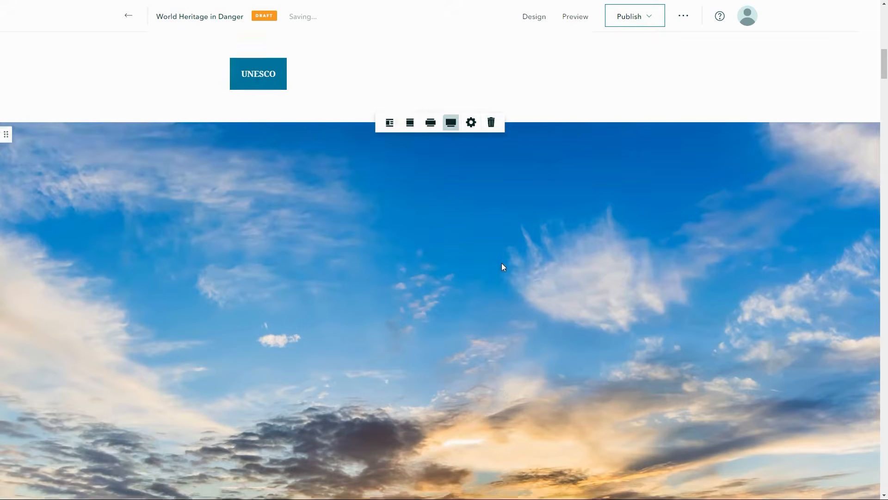
scroll(502, 263, down, 2)
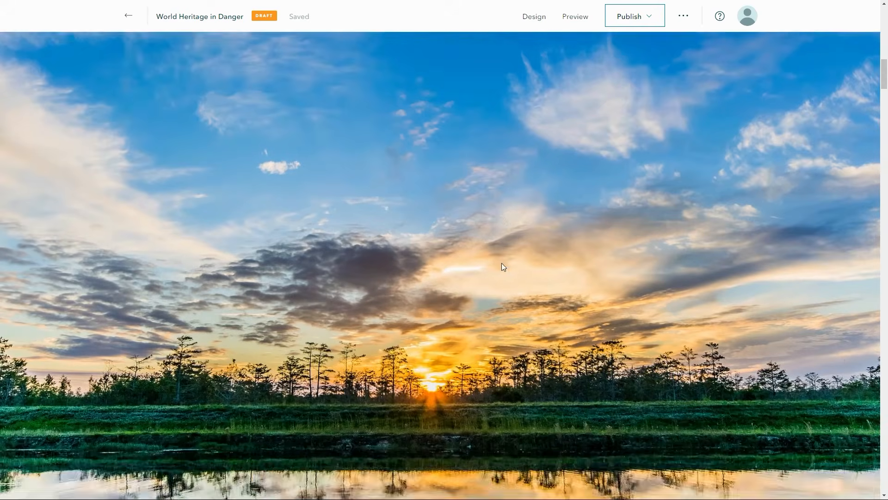
scroll(502, 267, up, 2)
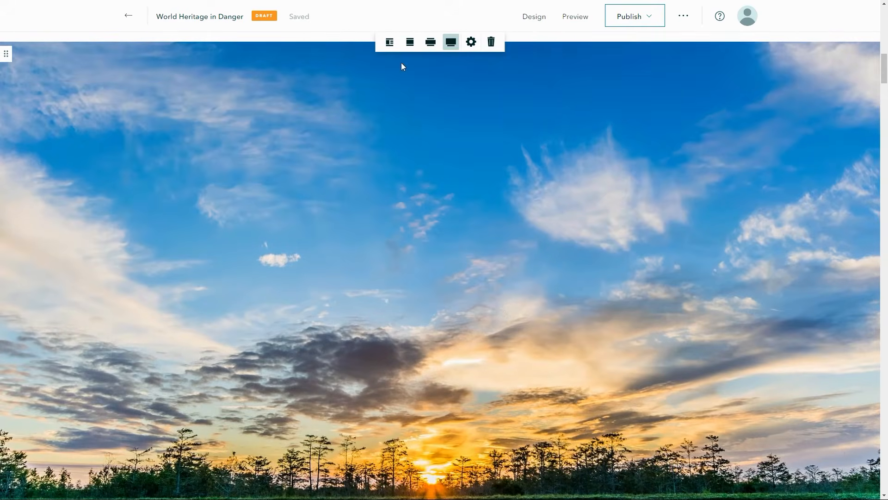
Step: Float the full-width sunset image beside the World Heritage designation text
click(393, 49)
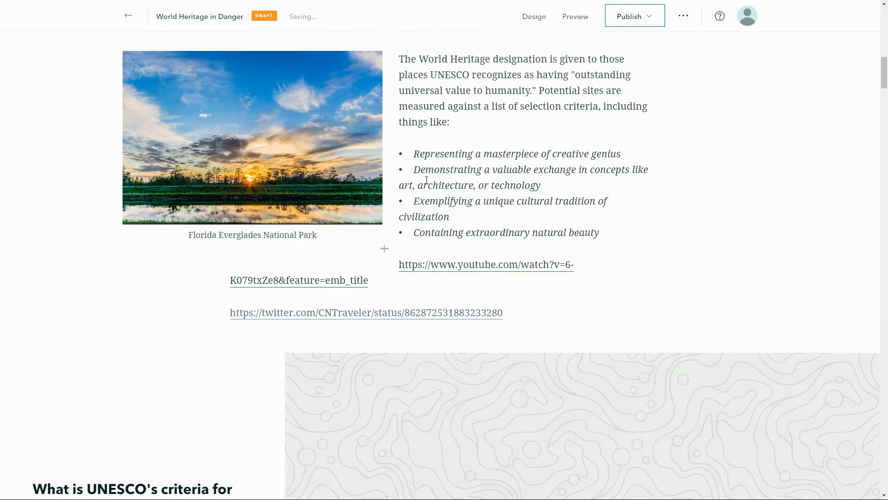
click(394, 266)
drag(394, 269, 401, 279)
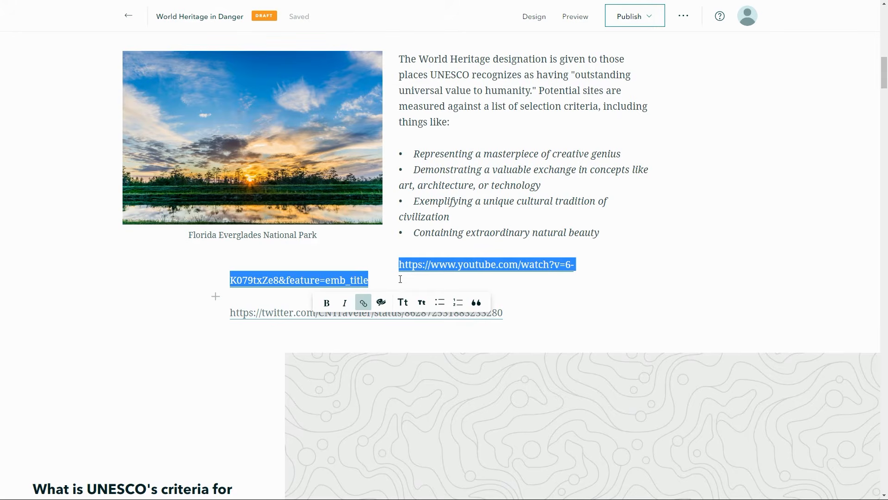
key(BackSpace)
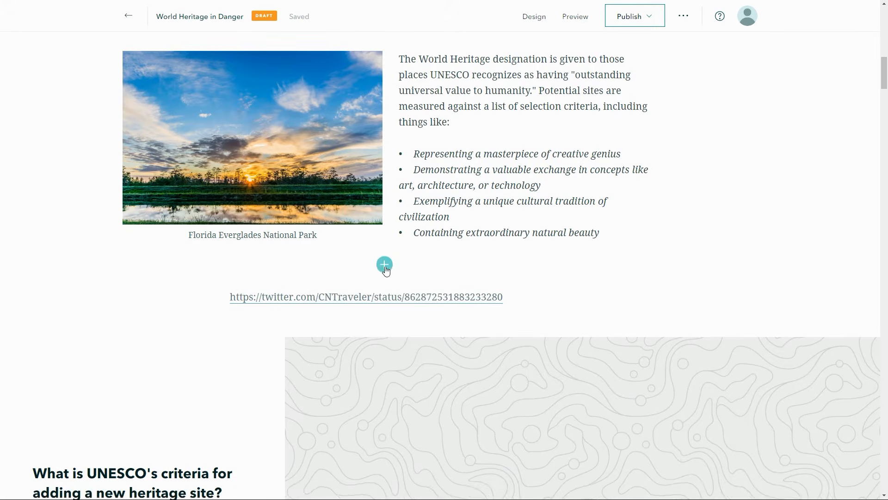
click(384, 263)
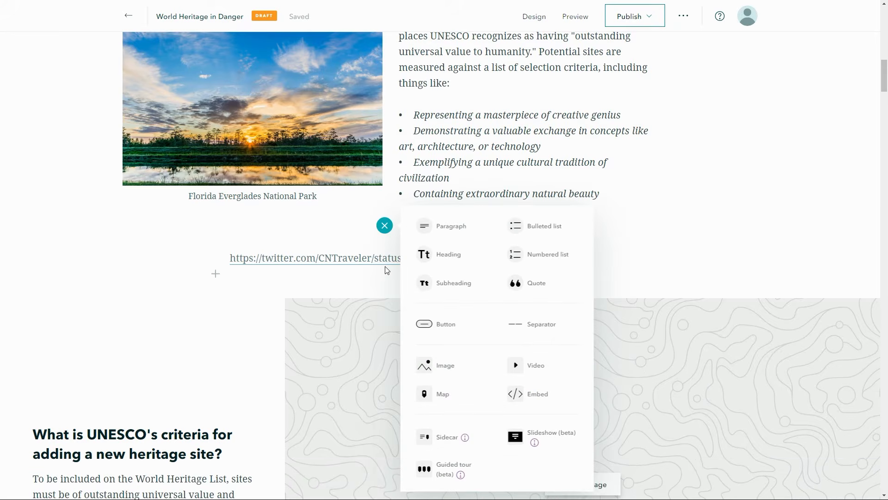
click(523, 366)
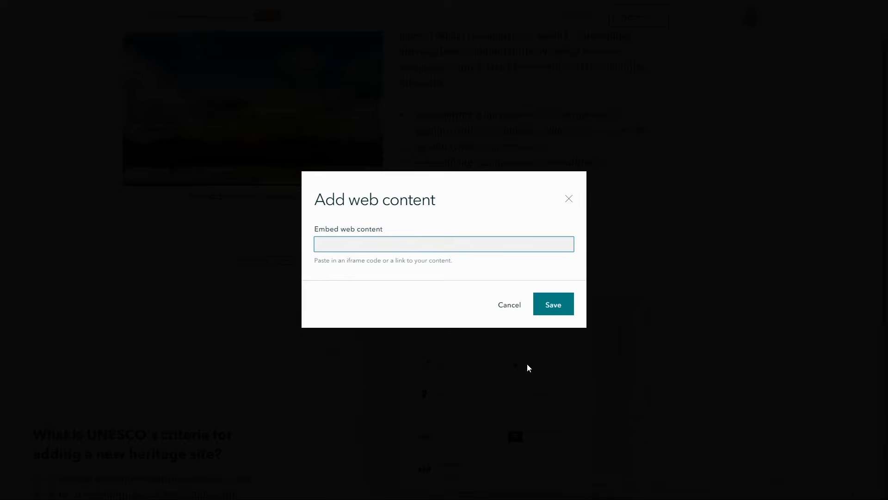
key(ctrl+v)
click(555, 306)
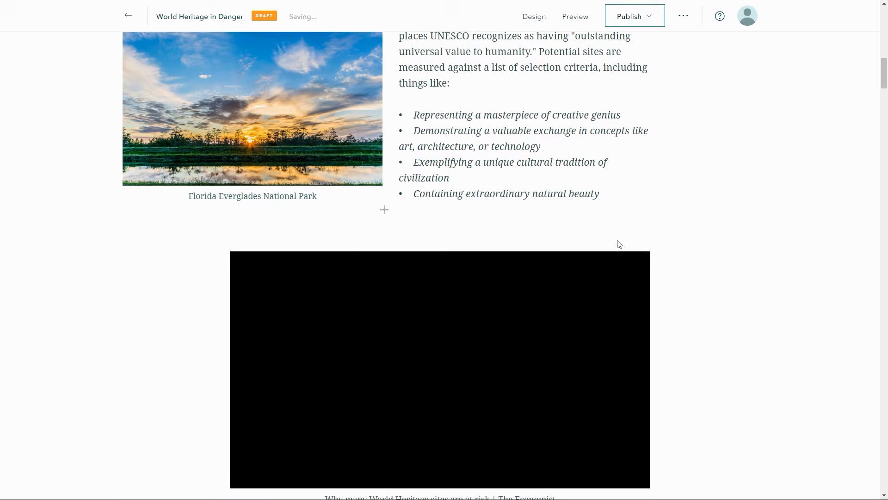
Step: Try the embedded Economist video at the two wider sizes, return it to small and display it as a card
scroll(575, 232, down, 1)
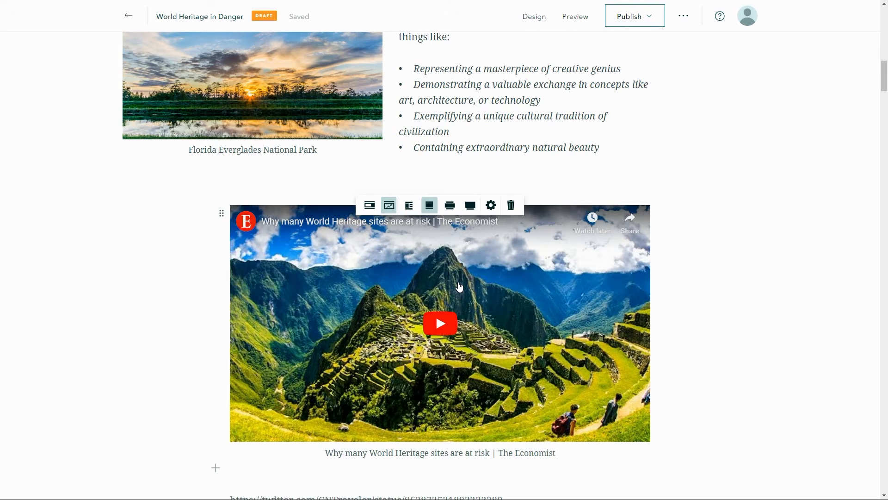
click(449, 205)
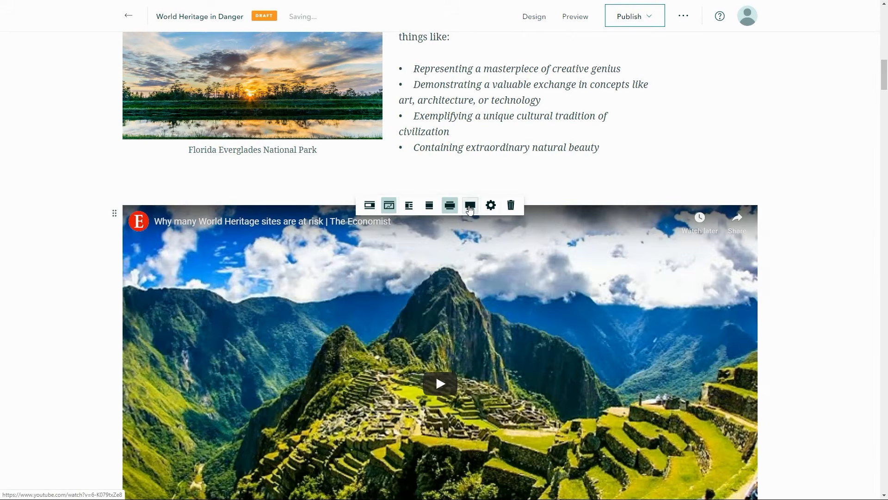
click(469, 205)
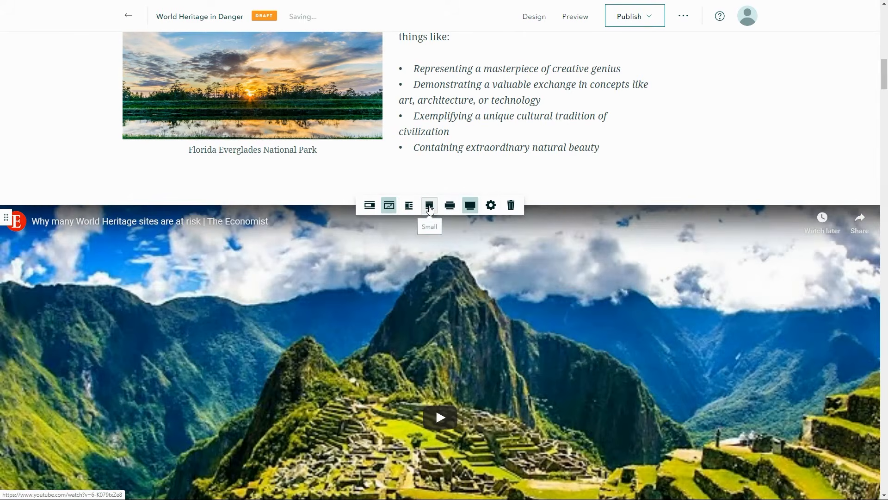
click(429, 206)
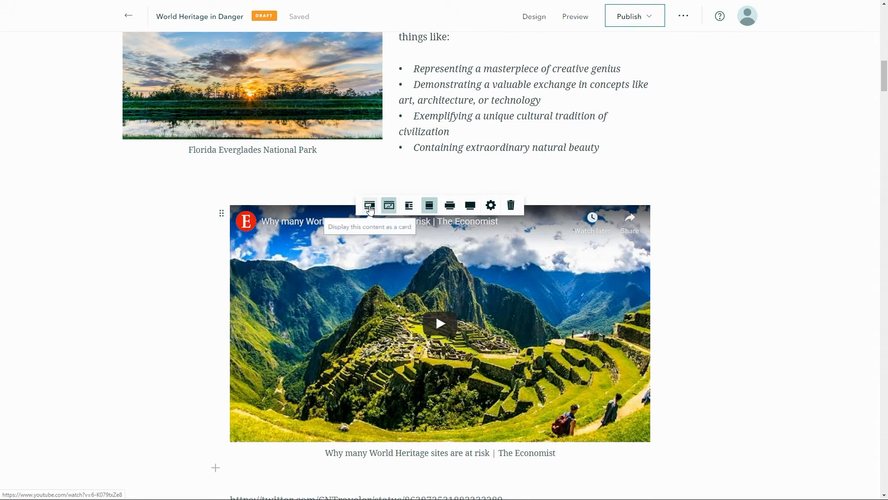
click(369, 206)
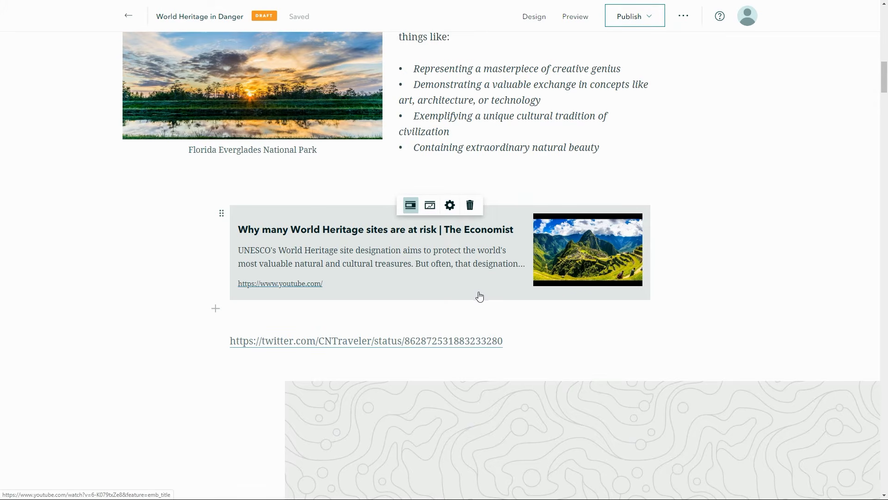
drag(508, 341, 227, 343)
key(ctrl+c)
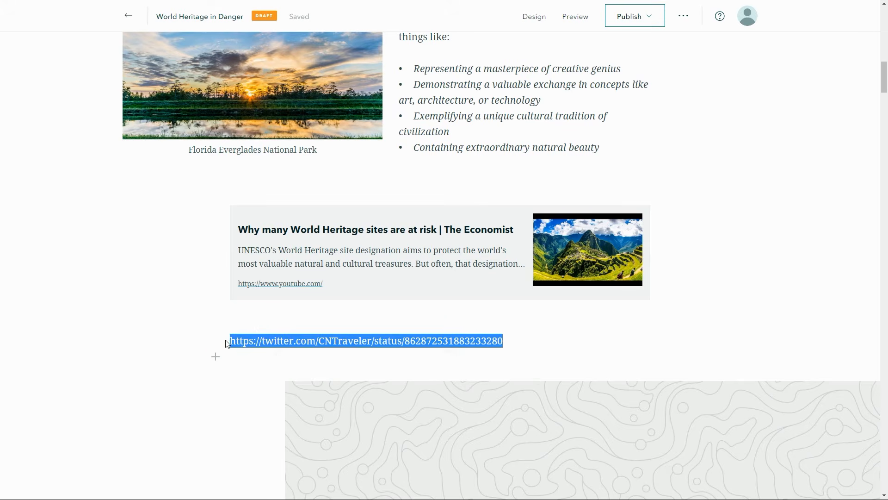
key(BackSpace)
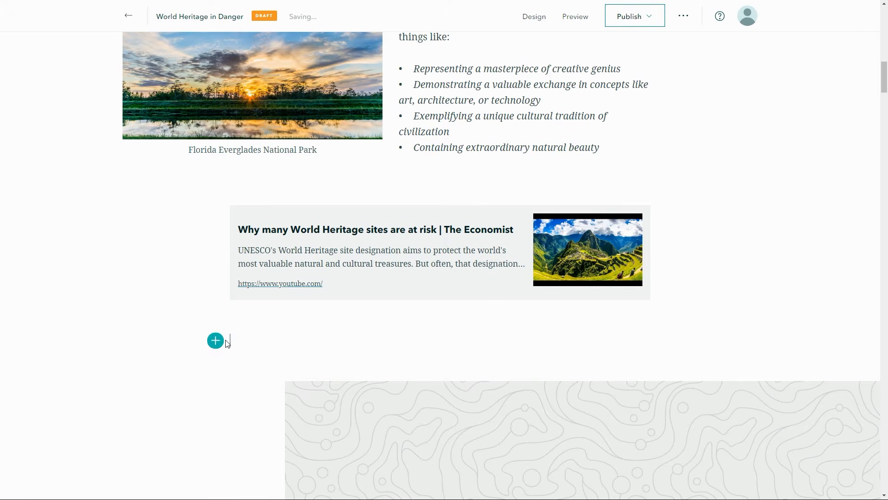
click(216, 342)
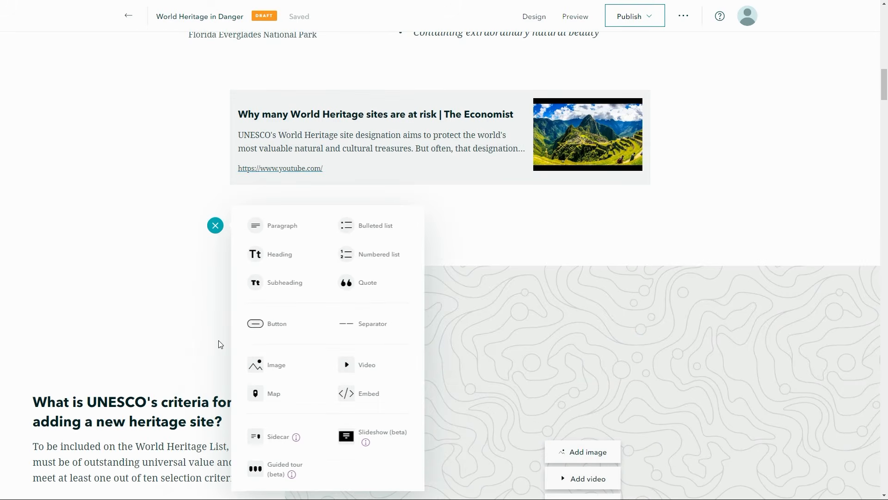
click(365, 394)
key(ctrl+v)
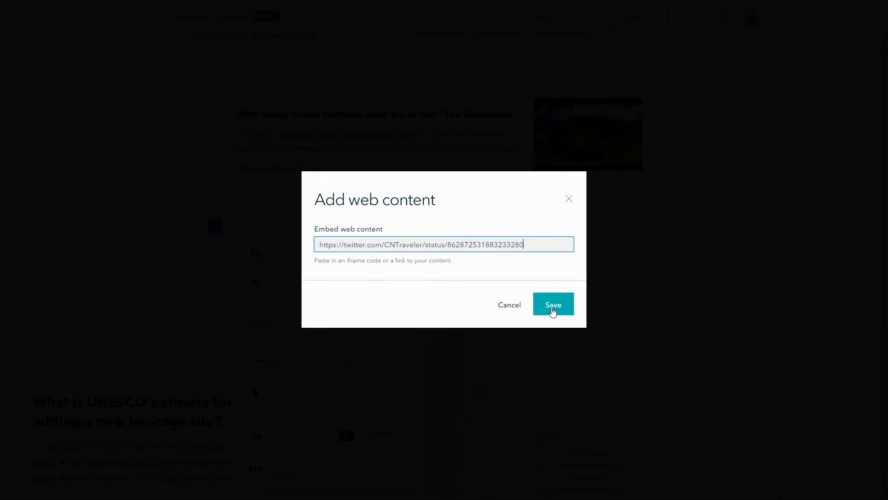
click(553, 309)
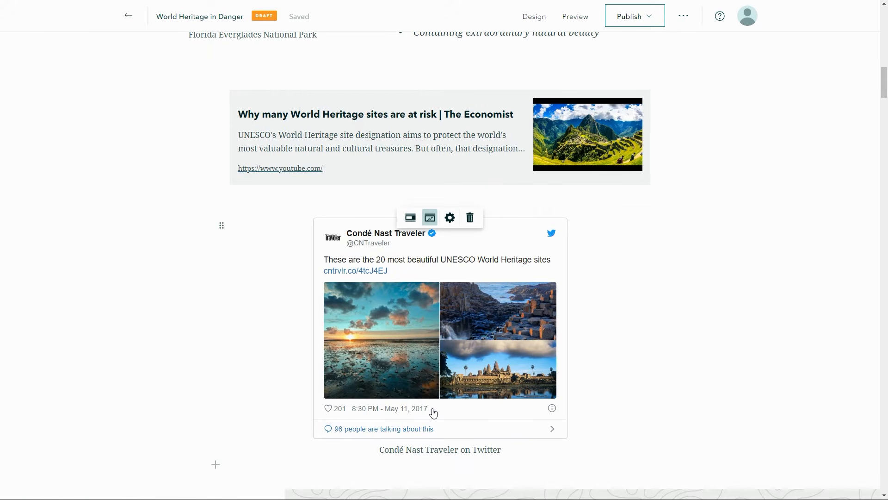
click(409, 219)
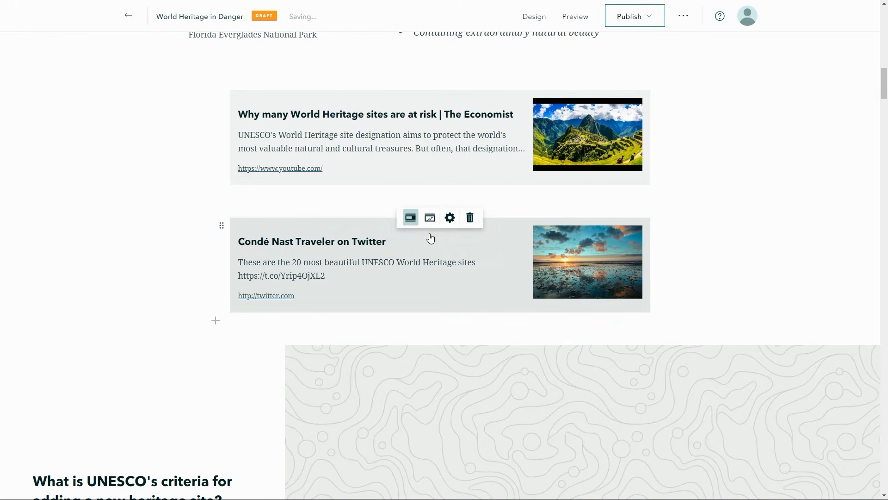
click(431, 219)
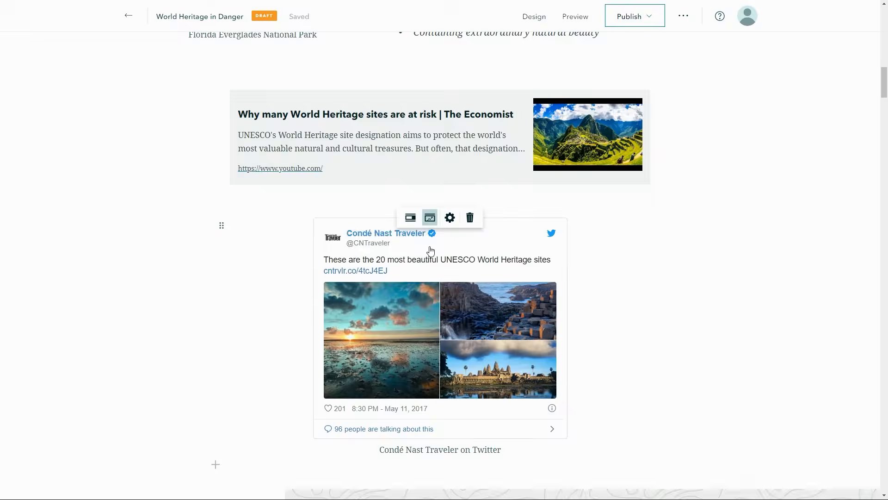
scroll(410, 305, down, 4)
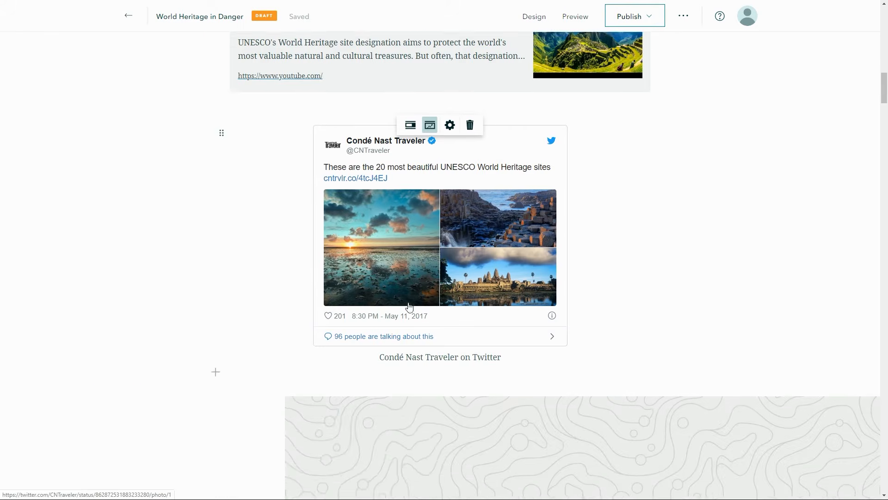
scroll(408, 305, down, 5)
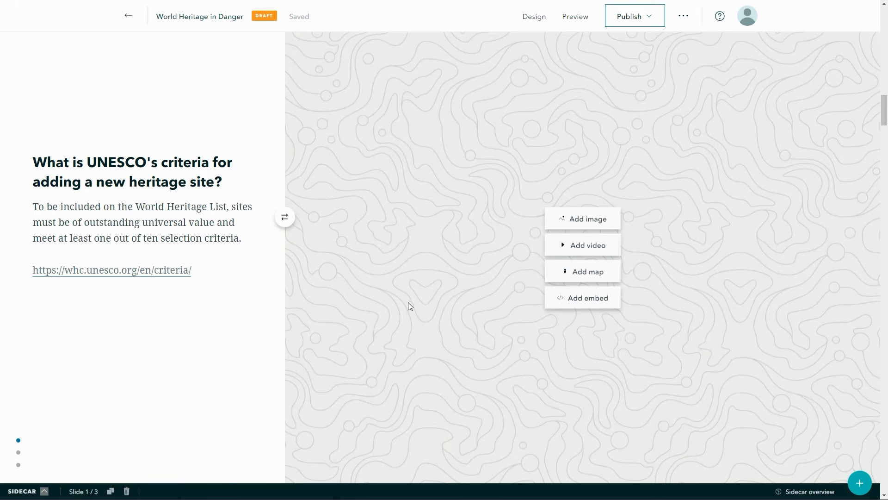
drag(194, 270, 34, 270)
key(ctrl+c)
key(BackSpace)
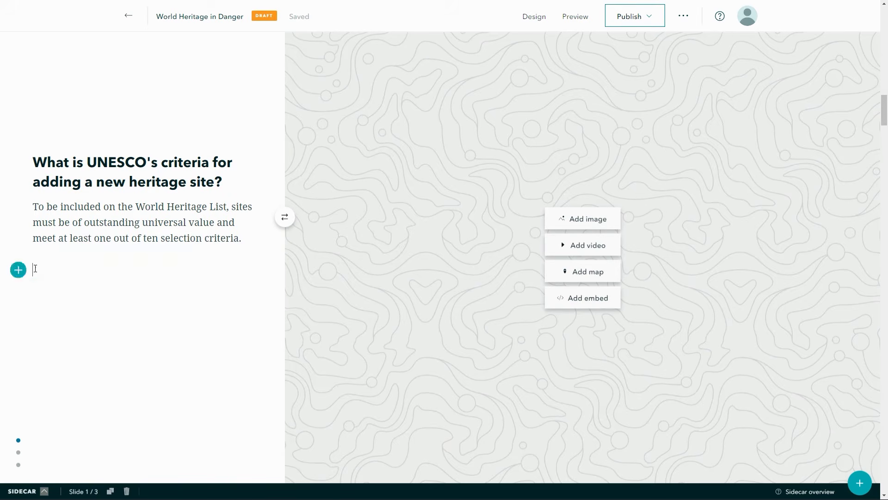
click(561, 299)
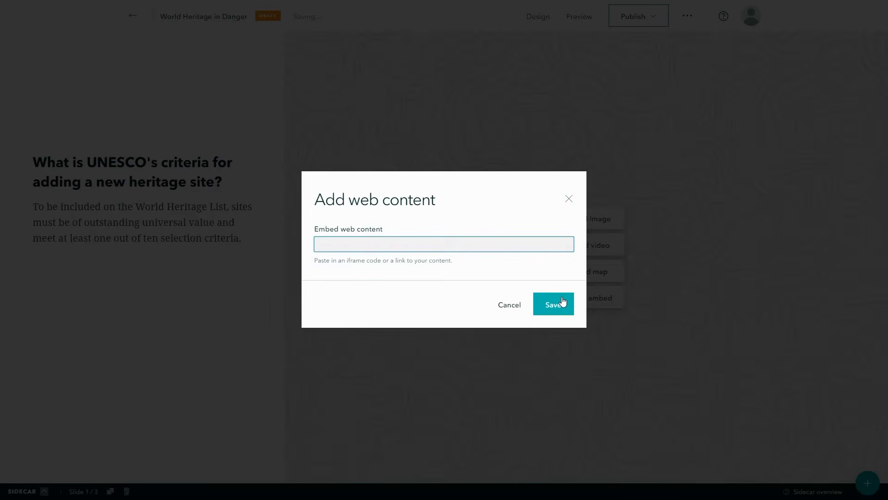
key(ctrl+v)
click(546, 305)
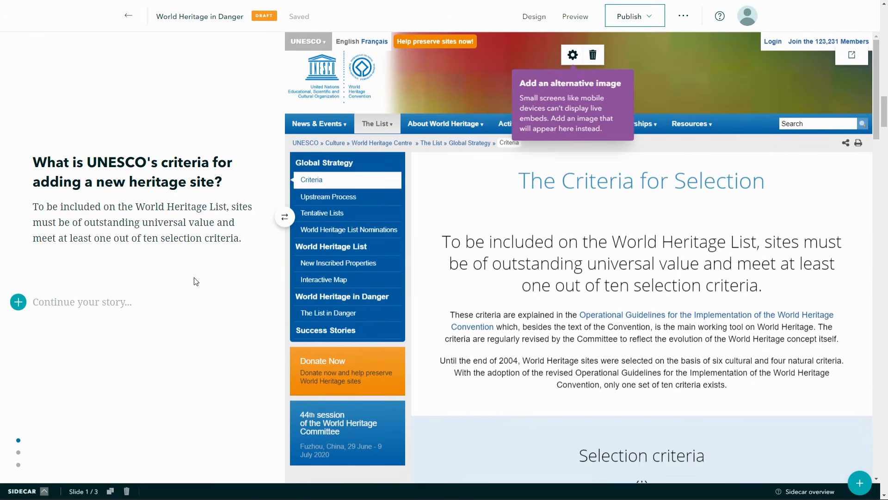
Step: Browse the selection criteria in the embedded UNESCO page and turn off interaction with it again
click(215, 238)
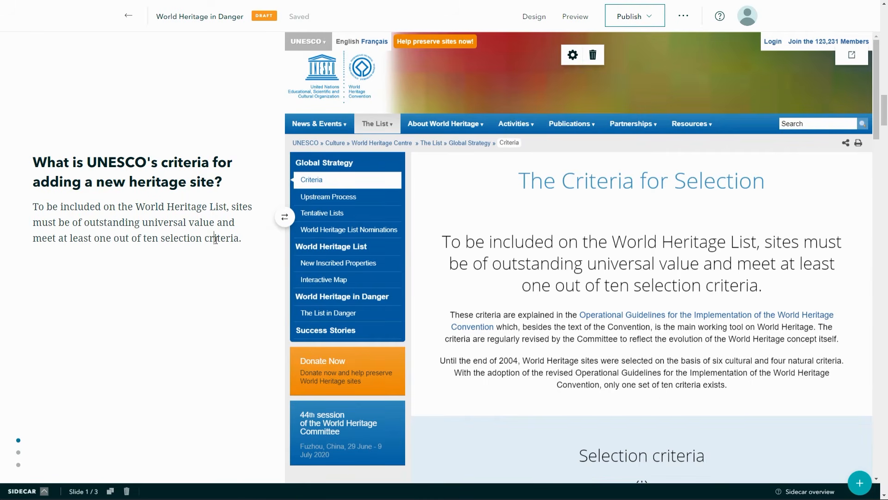
click(589, 253)
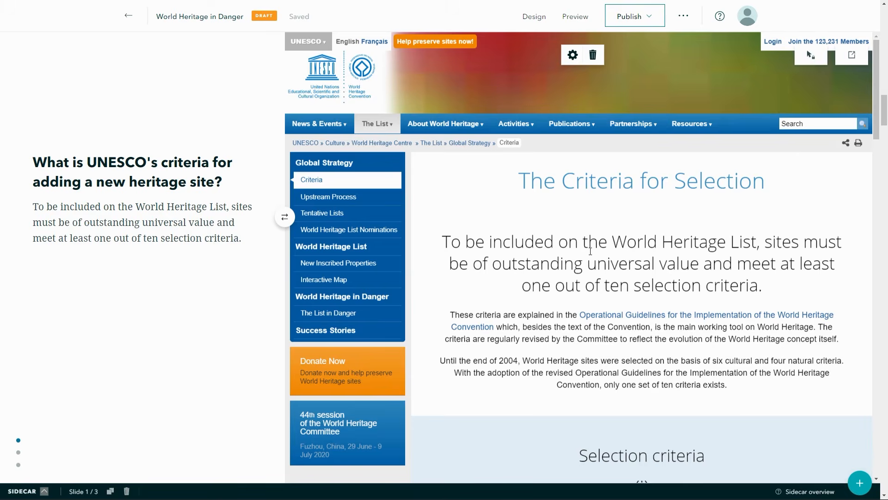
scroll(590, 254, down, 8)
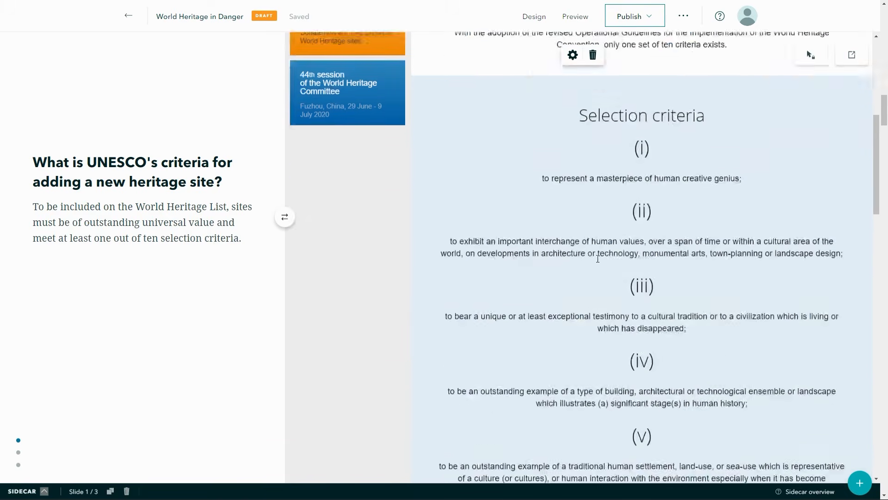
scroll(598, 258, up, 8)
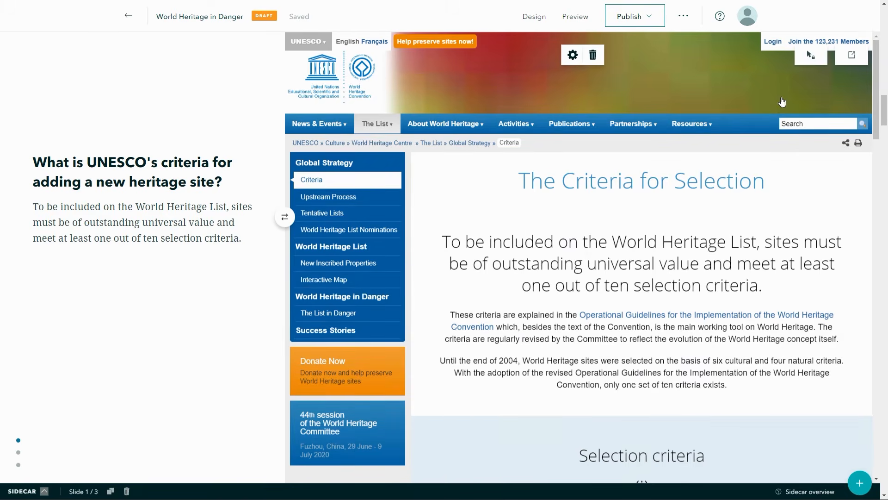
click(811, 56)
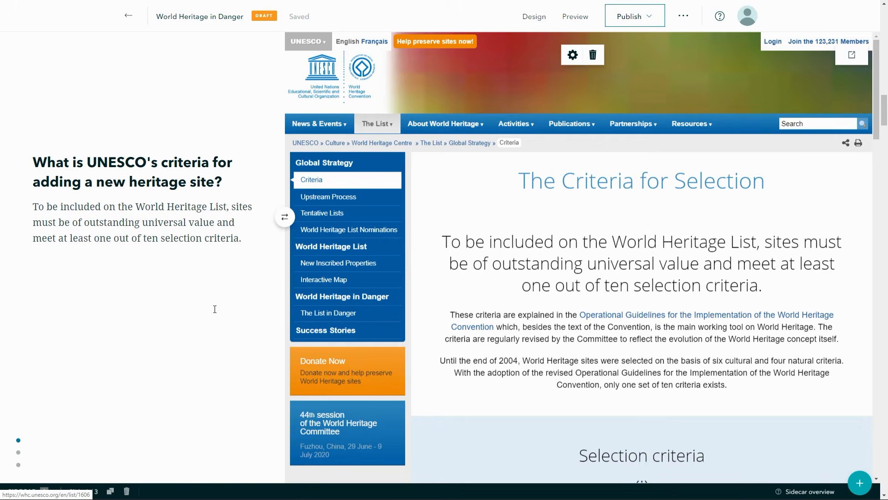
scroll(215, 309, down, 3)
scroll(215, 309, up, 3)
Step: Review the content blocks that can be inserted below the first sidecar slide's text
click(59, 265)
click(24, 273)
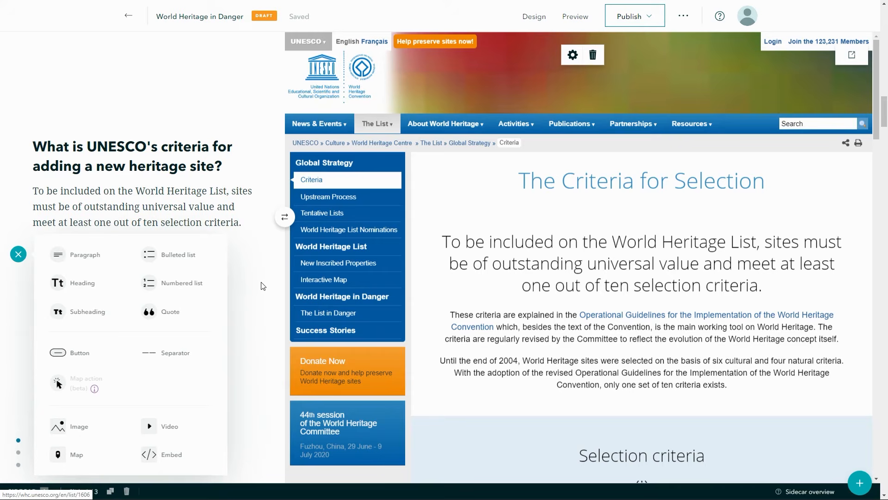
scroll(262, 287, down, 1)
scroll(260, 289, down, 3)
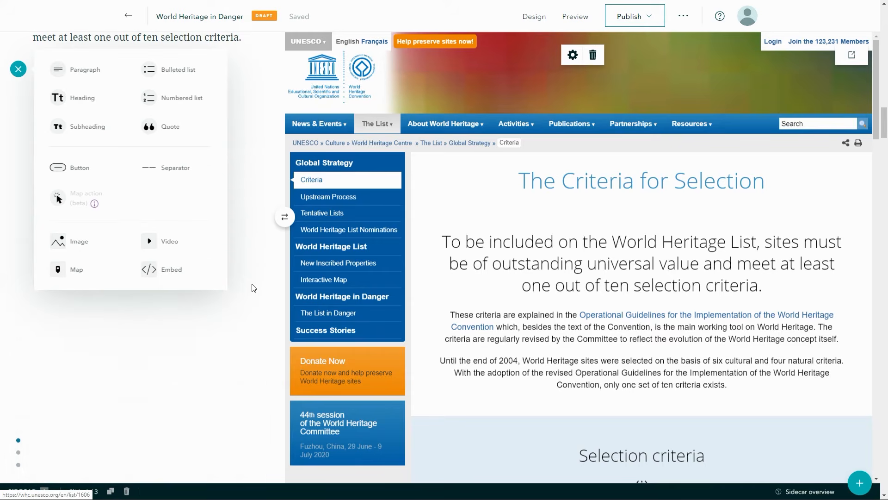
scroll(250, 319, down, 1)
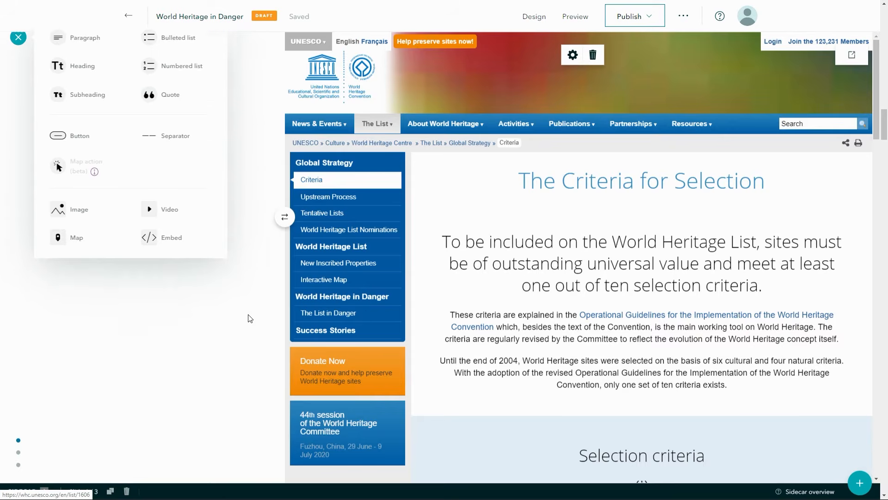
Step: Check the sidecar's slide overview from the World Heritage Site Categories slide and view the third slide's map buttons
scroll(218, 324, down, 4)
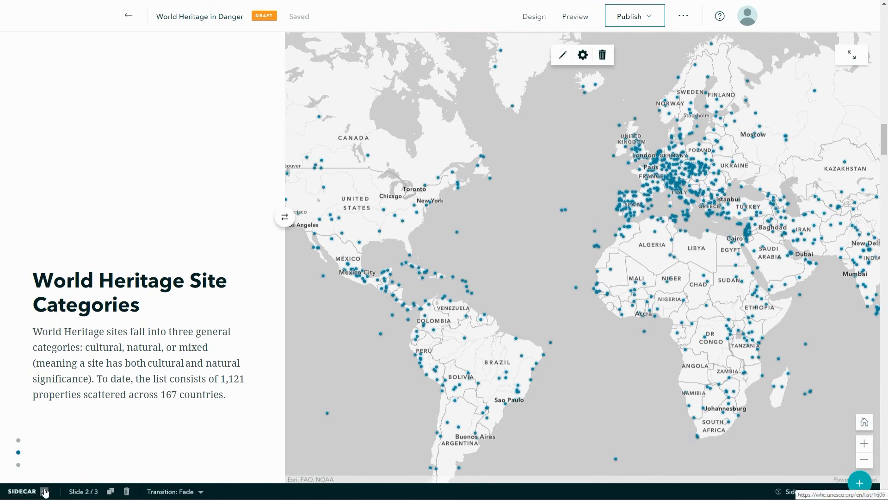
click(45, 490)
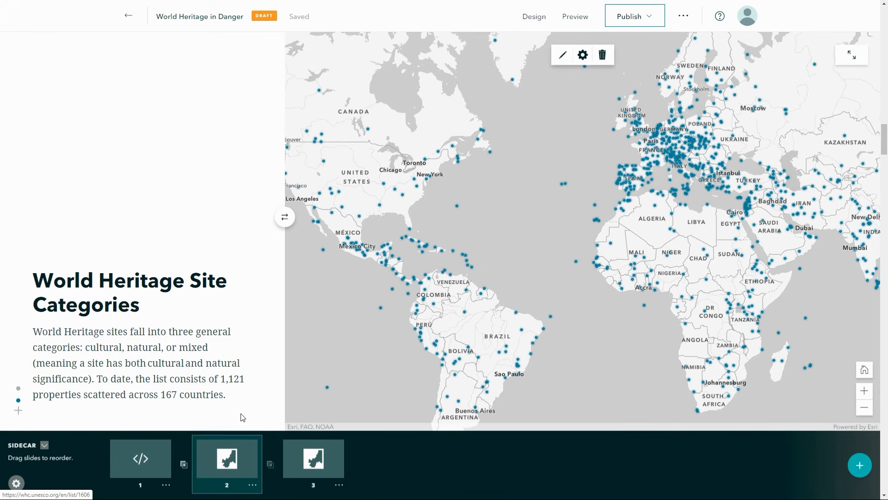
click(44, 444)
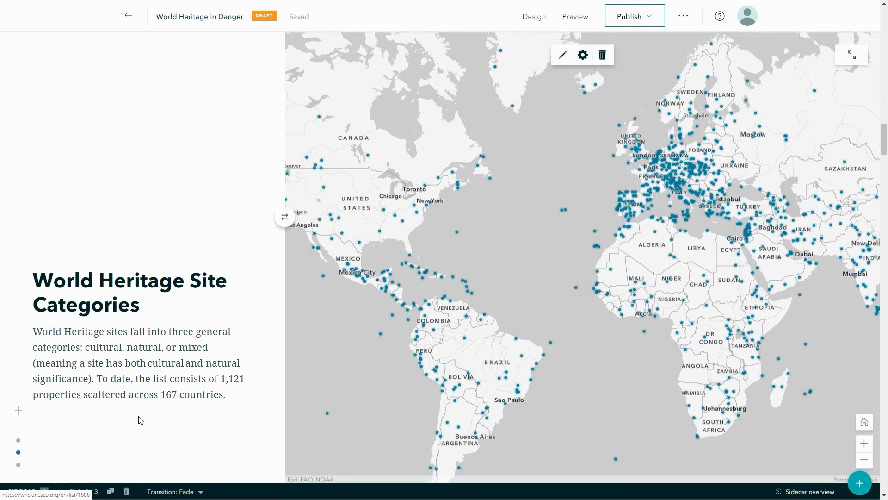
scroll(140, 419, down, 10)
scroll(140, 420, down, 8)
scroll(140, 420, down, 2)
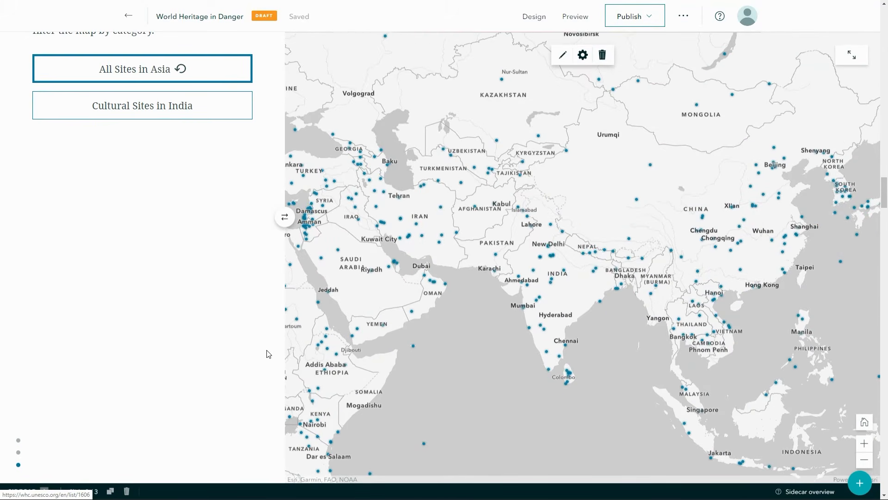
Step: Review all four slides of the slideshow below the "An imperiled list" section, ending back on the Egypt slide
scroll(220, 335, down, 5)
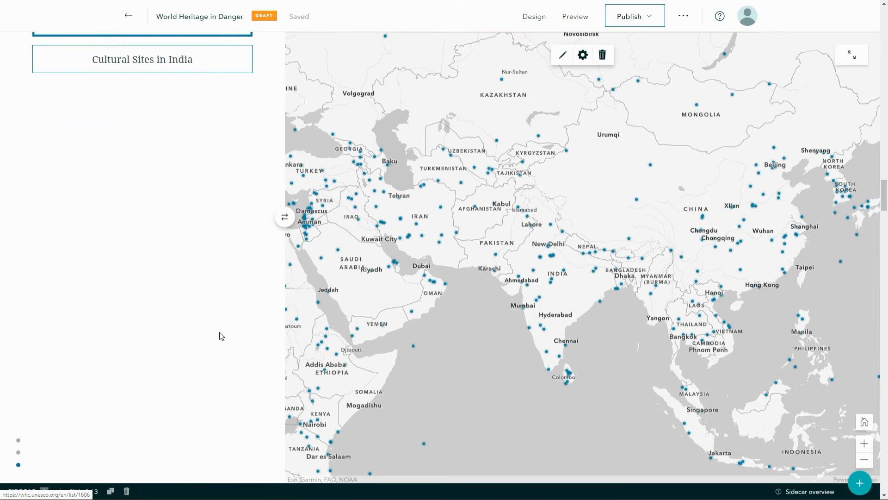
scroll(220, 335, down, 10)
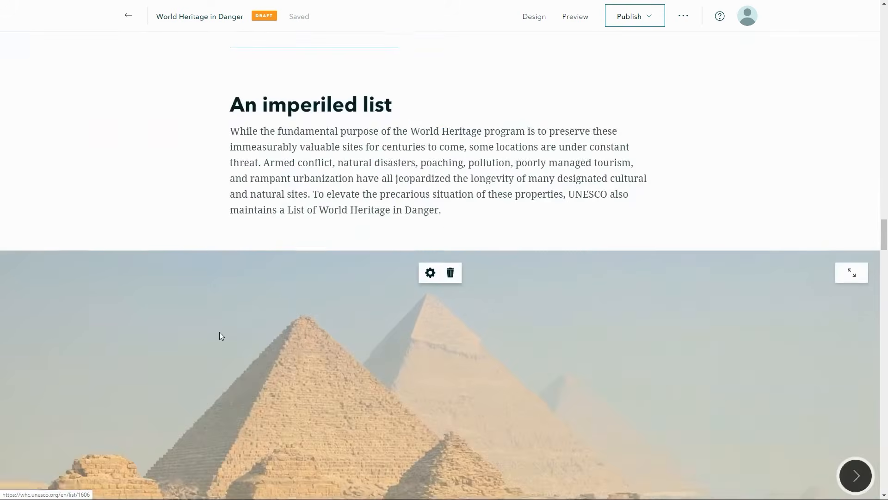
scroll(219, 332, down, 1)
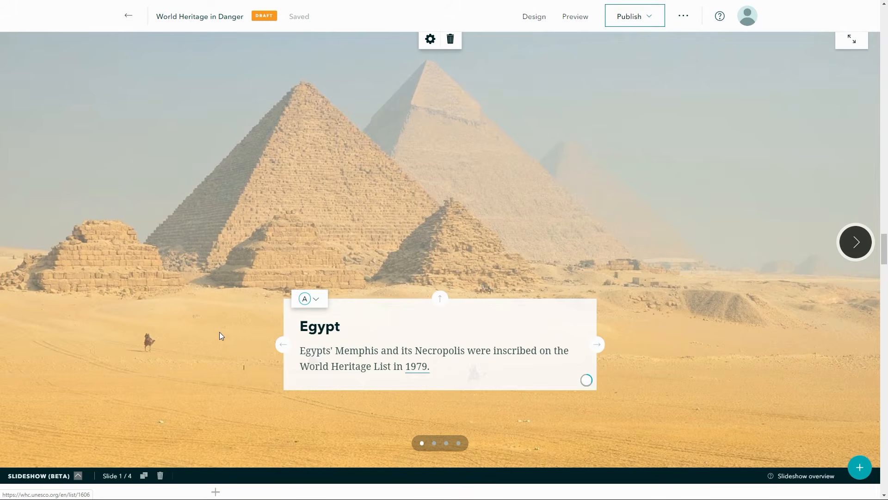
click(318, 326)
click(356, 350)
click(854, 243)
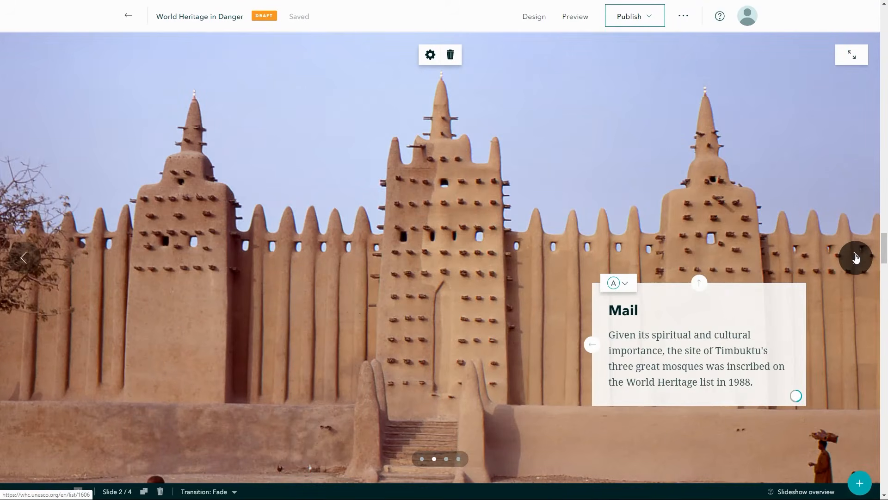
click(855, 258)
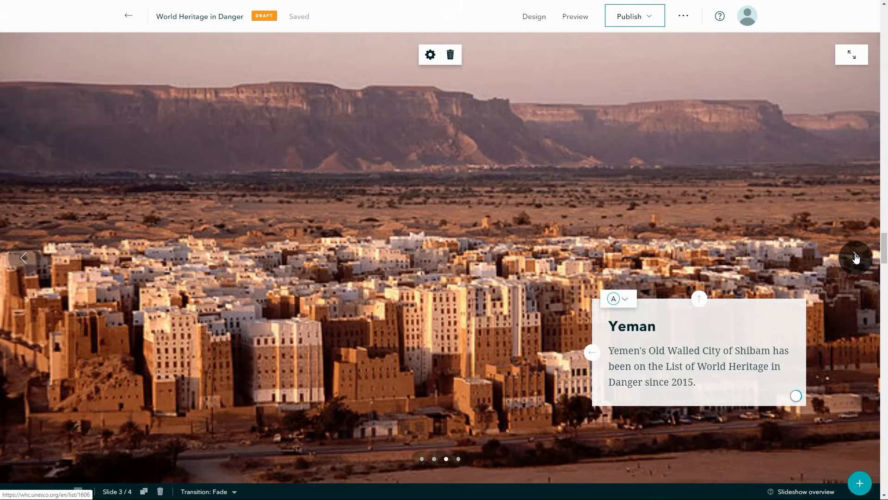
click(855, 258)
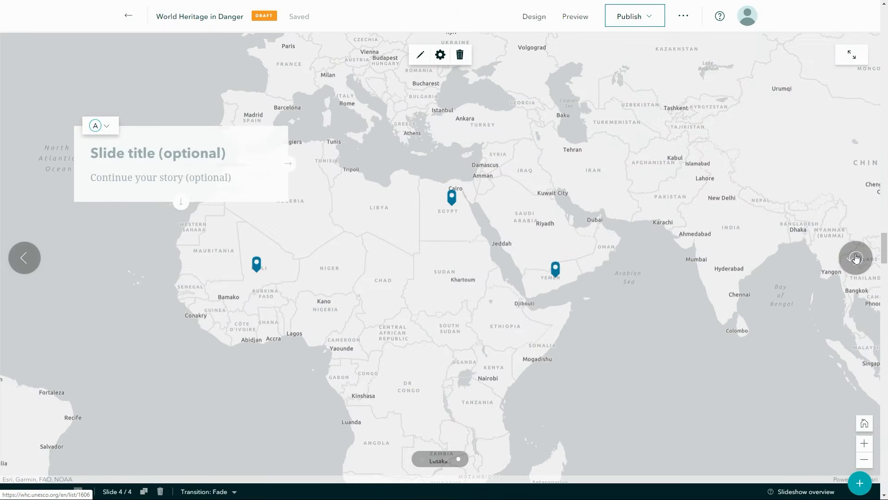
click(855, 257)
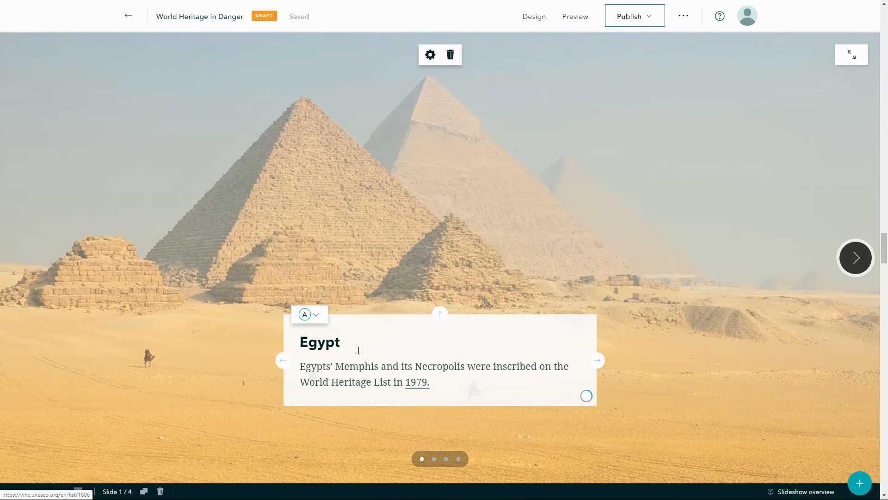
Step: Reposition the Egypt slide's text panel to the upper-right area of the pyramids image
click(440, 314)
click(442, 226)
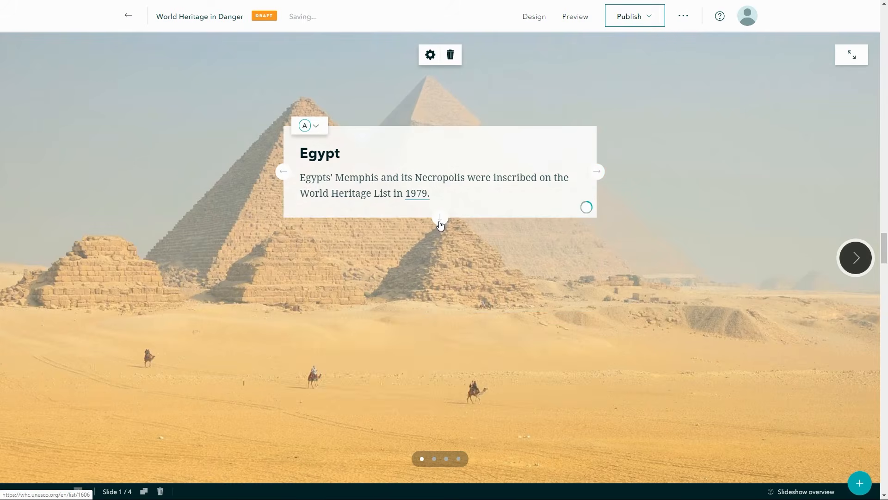
click(597, 171)
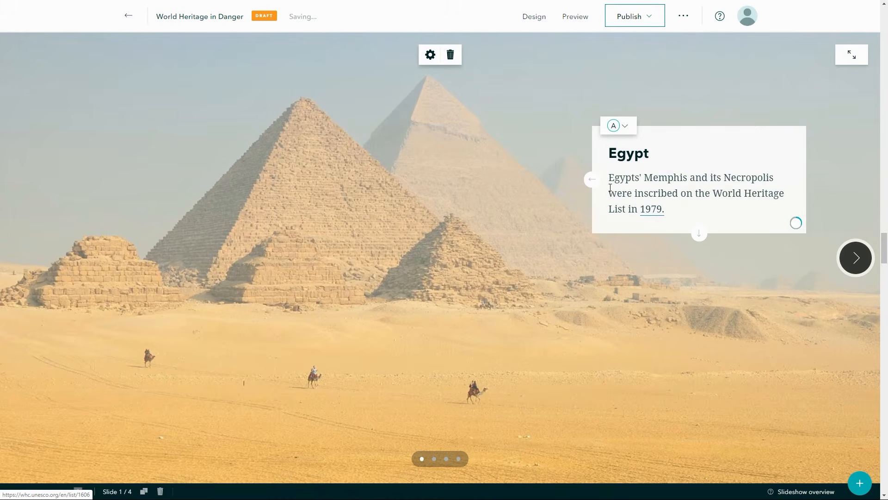
Step: Try the transparent panel style with light text on the Egypt slide and settle on the transparent style with dark text
click(619, 126)
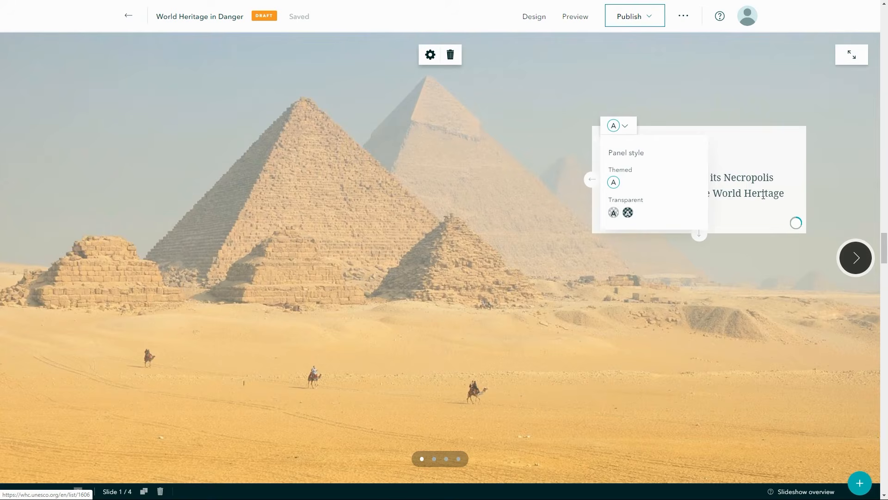
click(629, 213)
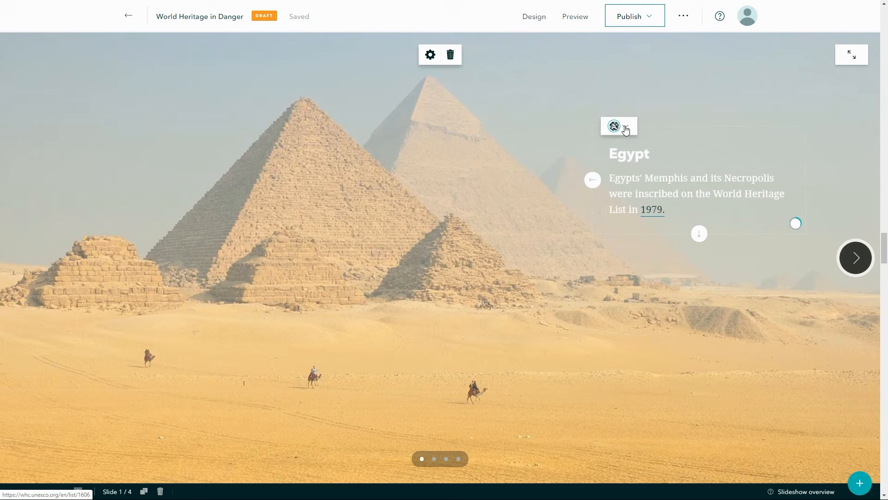
click(625, 129)
click(614, 212)
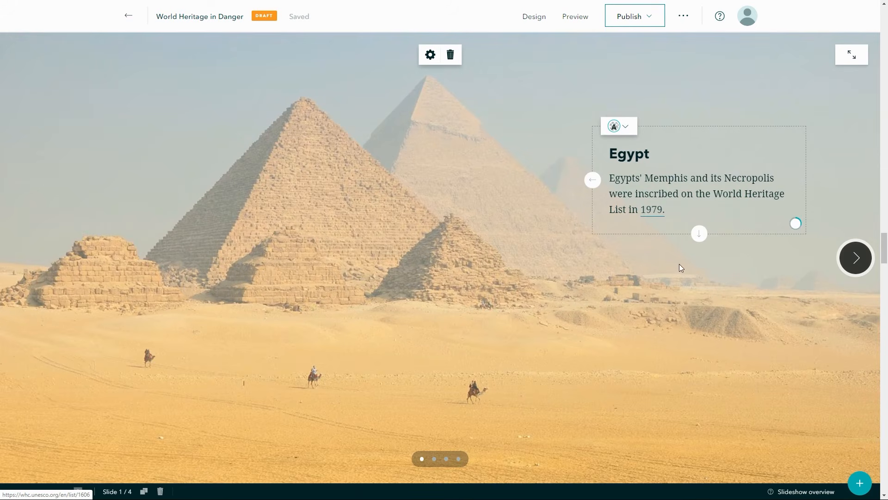
Step: Examine the guided tour map below the slideshow and its Rapa Nui, Laurisilva of Madeira and Everglades National Park stops
scroll(409, 373, down, 9)
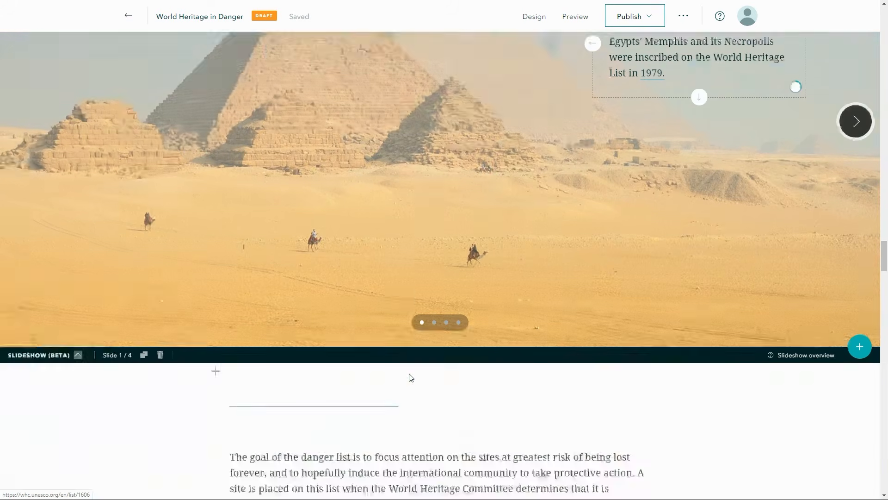
scroll(409, 379, down, 3)
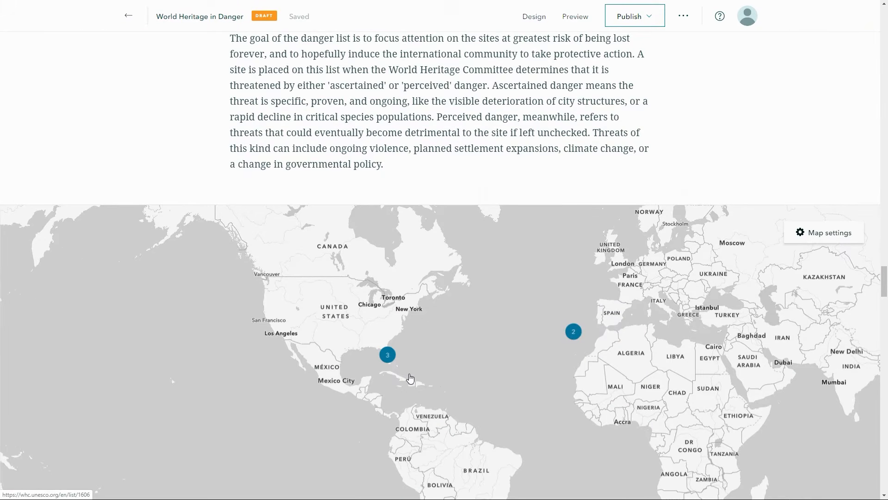
scroll(327, 368, down, 3)
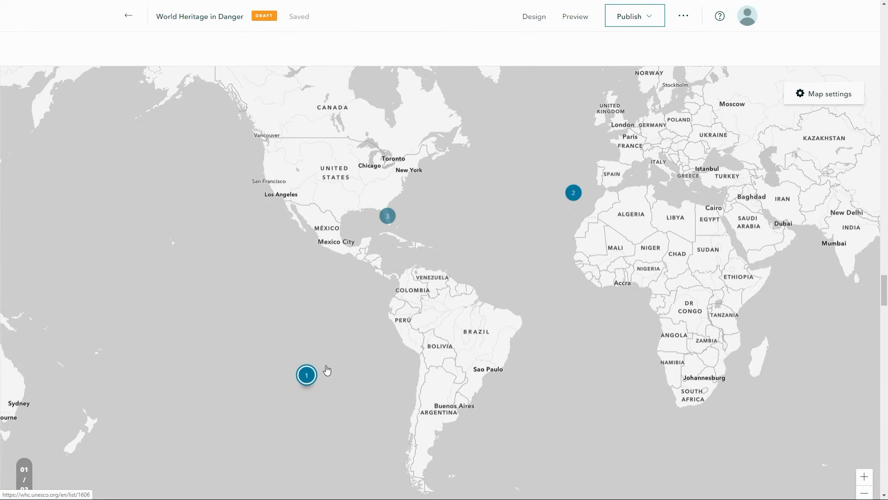
scroll(306, 372, down, 1)
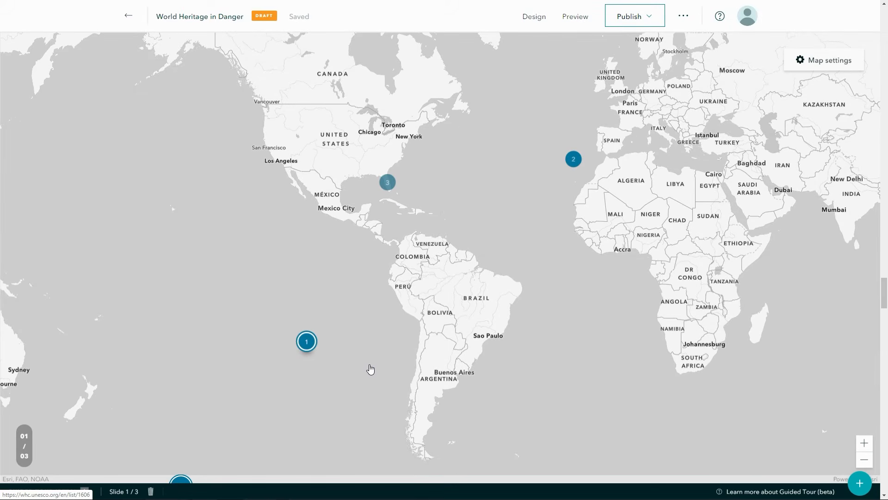
click(307, 345)
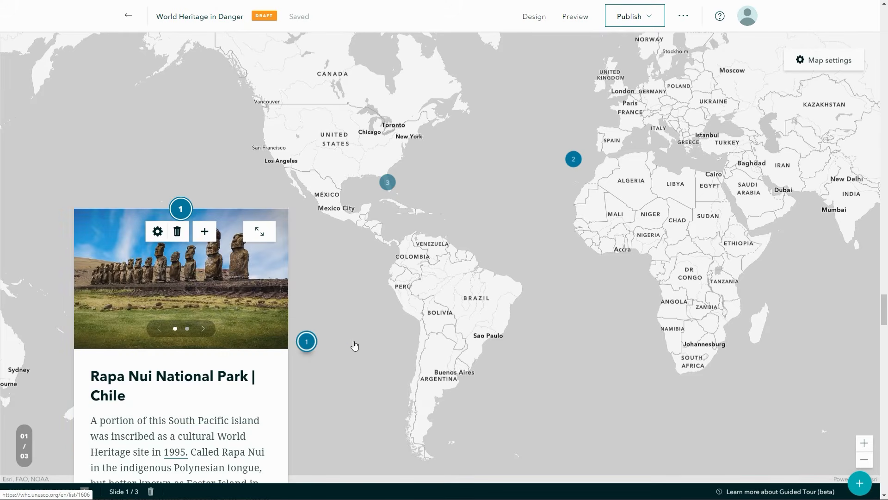
scroll(255, 372, down, 1)
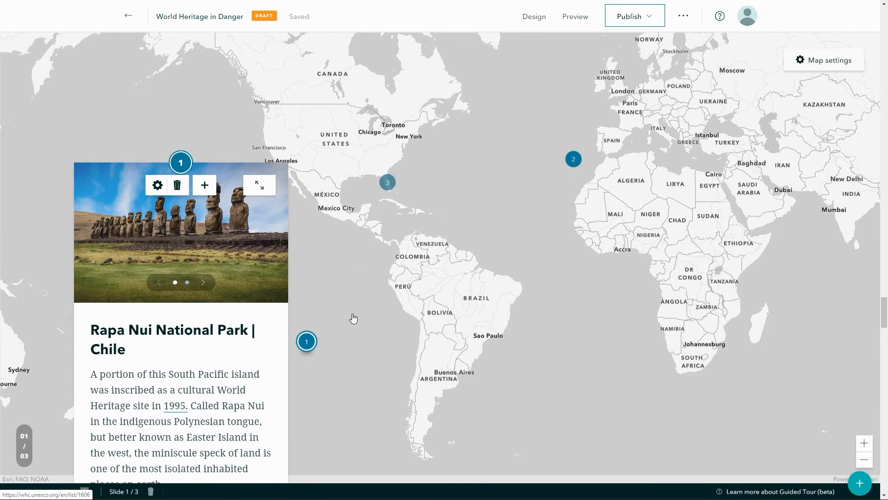
scroll(363, 307, down, 4)
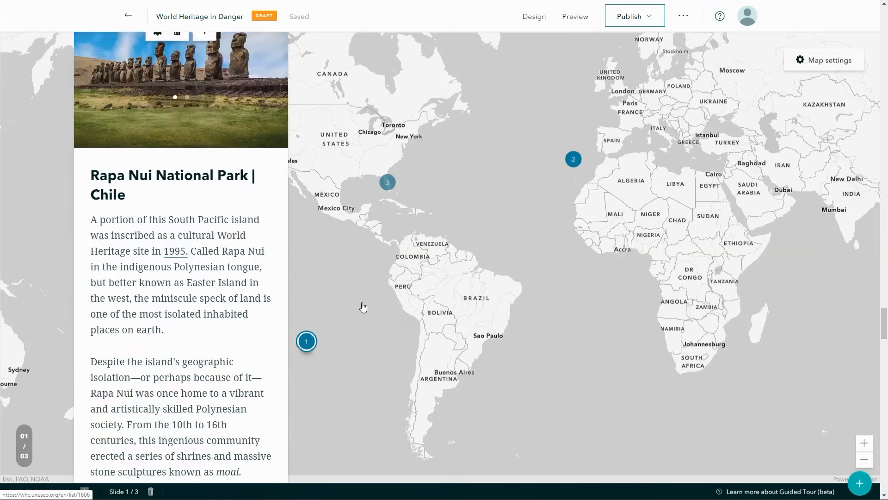
scroll(363, 307, down, 9)
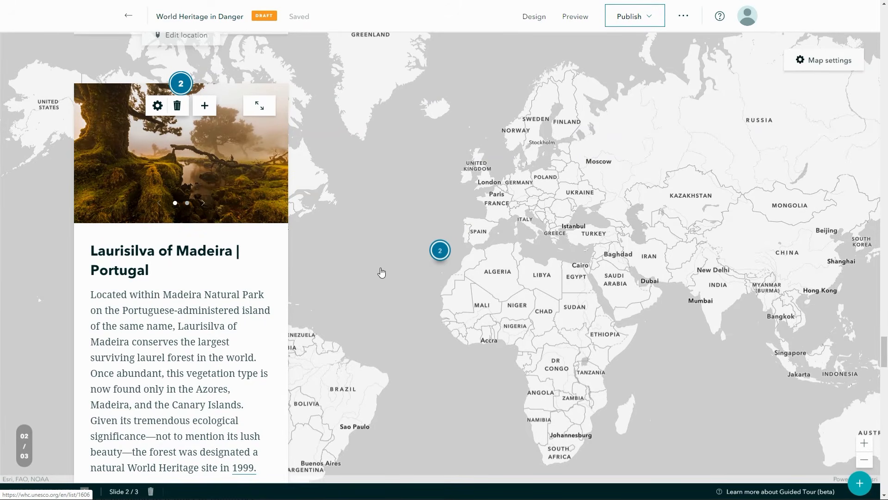
scroll(380, 272, down, 6)
scroll(380, 272, down, 8)
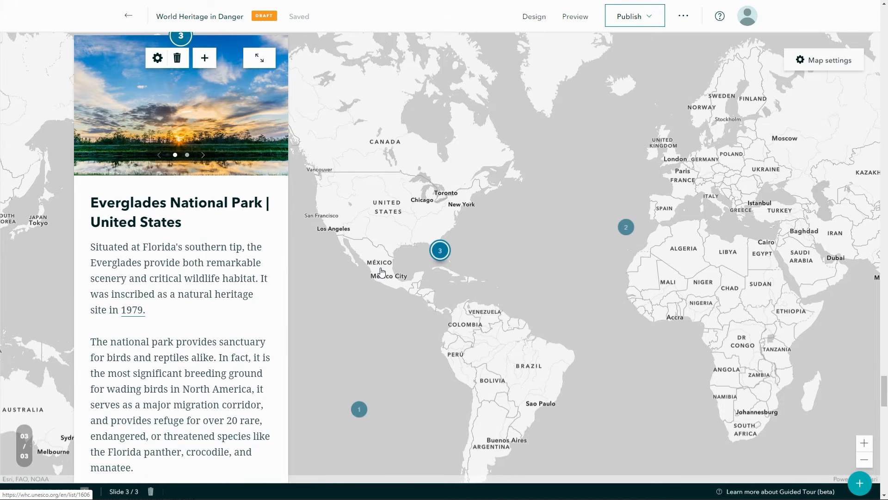
scroll(381, 272, down, 5)
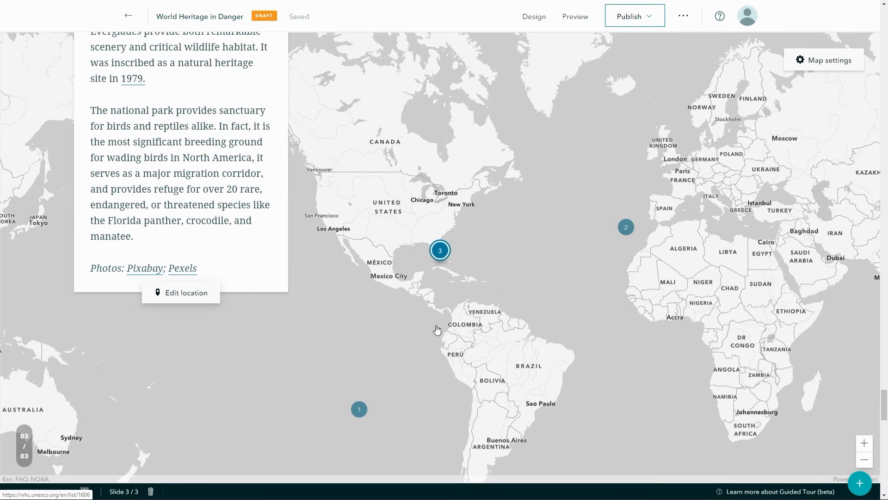
scroll(433, 331, up, 2)
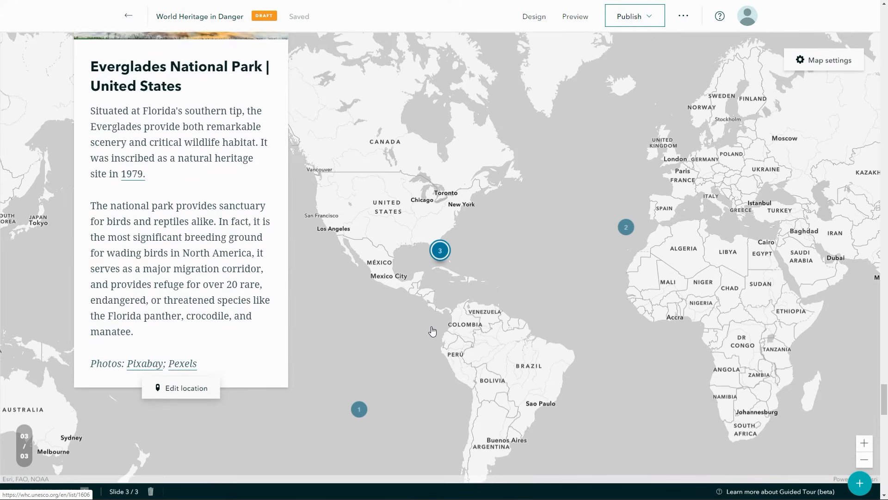
scroll(433, 331, up, 4)
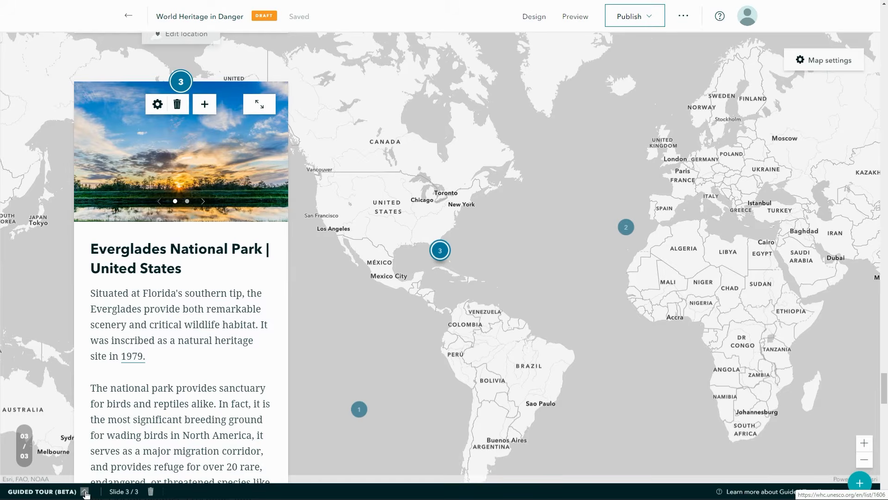
Step: Change the guided tour's layout to Media focused and collapse its slide overview
click(85, 492)
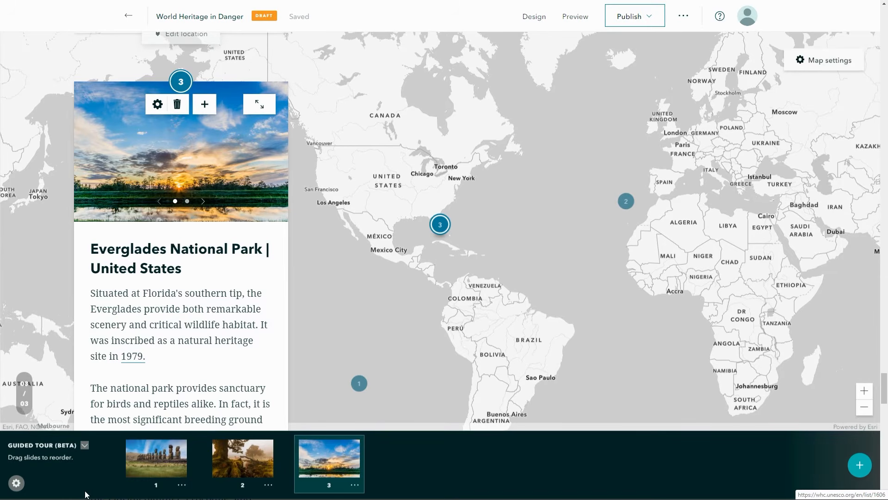
click(17, 484)
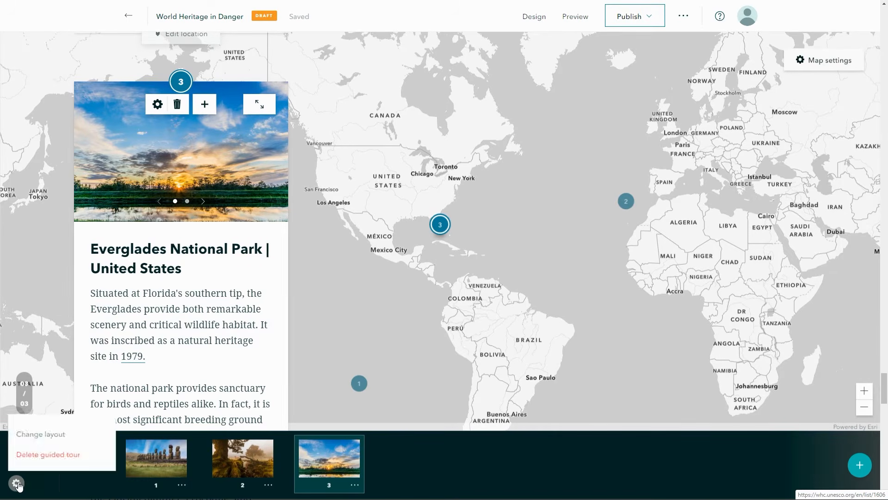
click(41, 435)
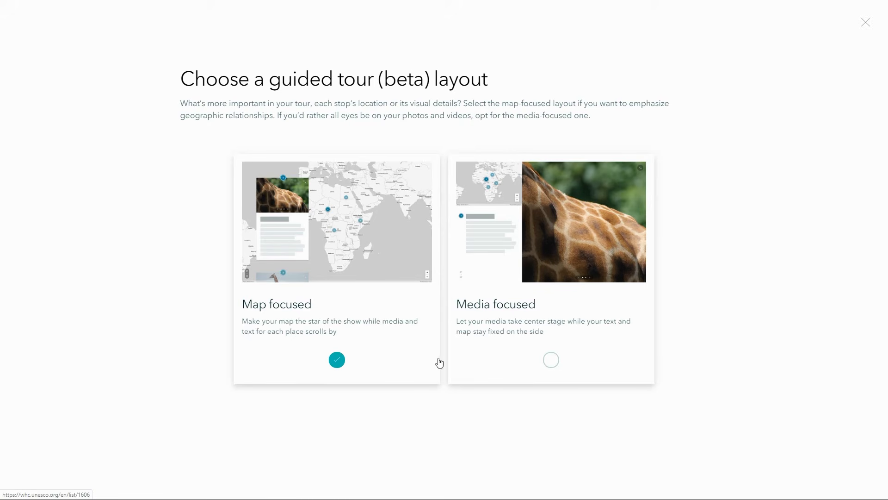
click(552, 360)
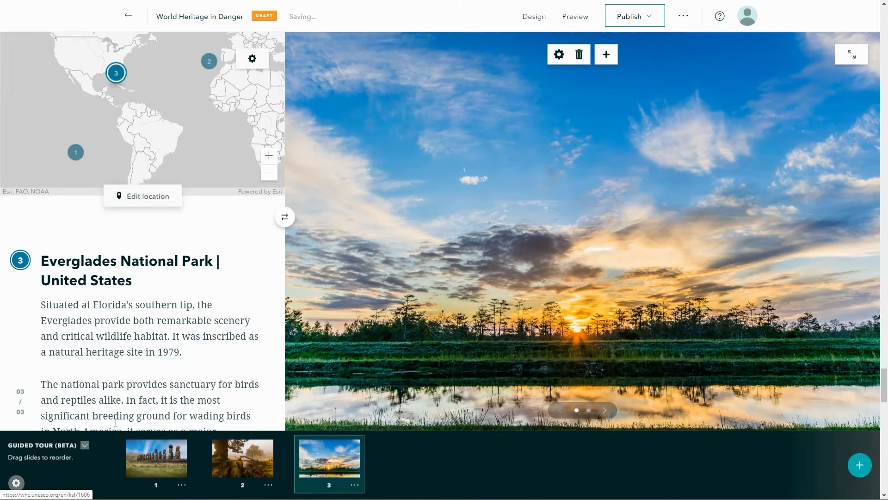
click(84, 445)
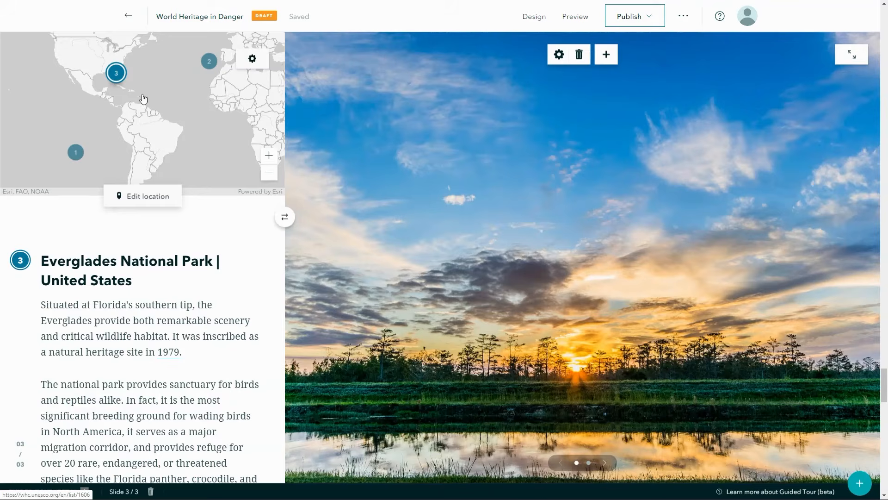
Step: Add a new fourth slide after the Everglades National Park stop of the guided tour
scroll(158, 304, down, 1)
scroll(158, 305, down, 5)
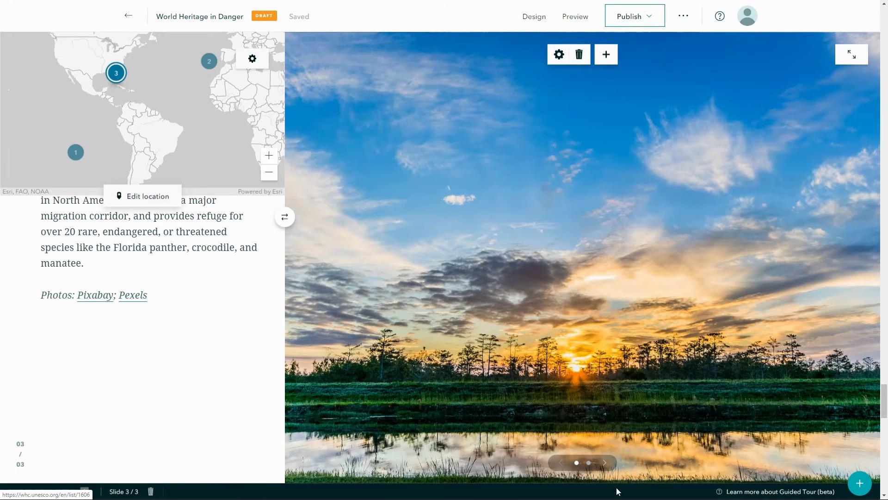
click(860, 487)
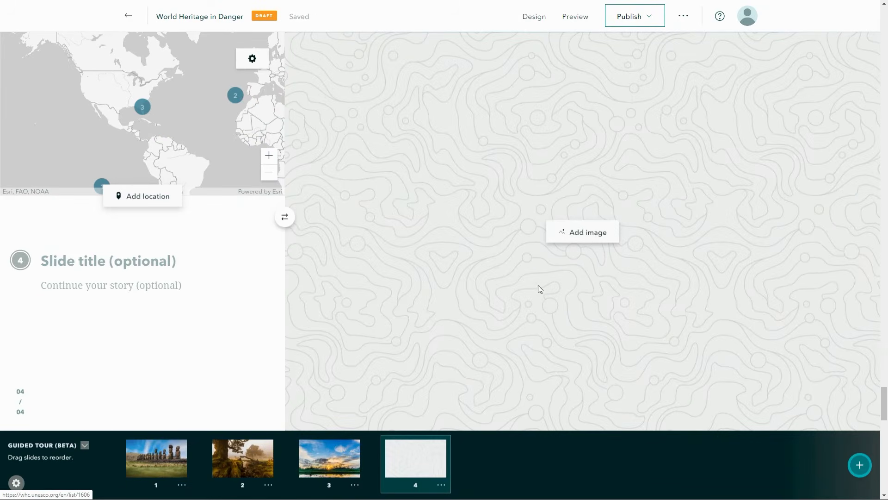
Step: Set the fourth tour stop's location at Machu Picchu, Urubamba, Cusco, 08680, PER, with custom zoom level enabled, and place the map
click(163, 199)
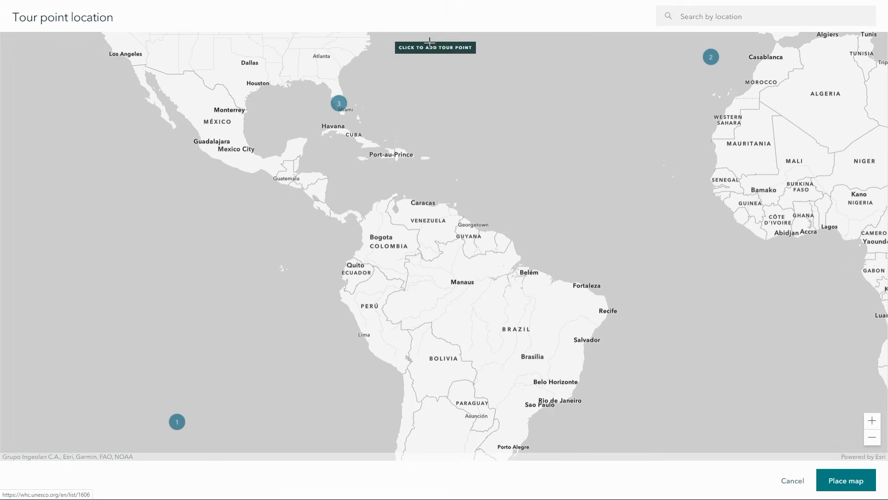
click(683, 17)
text(Machu P)
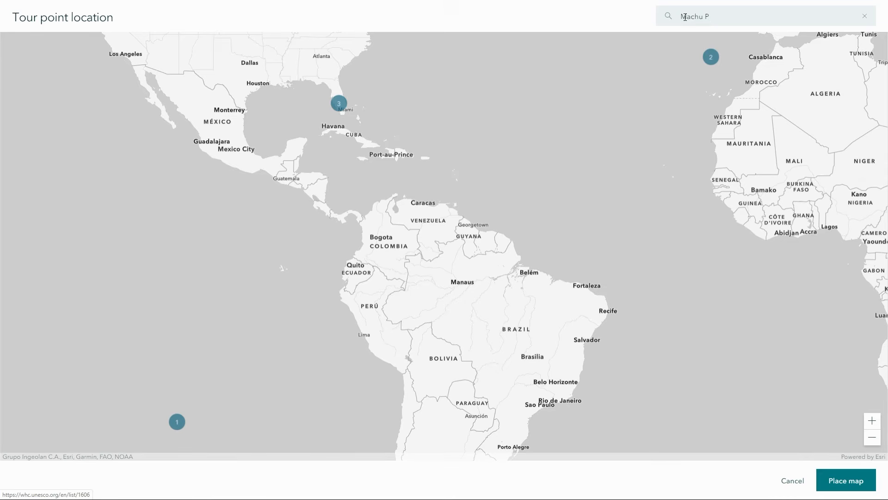
text(i)
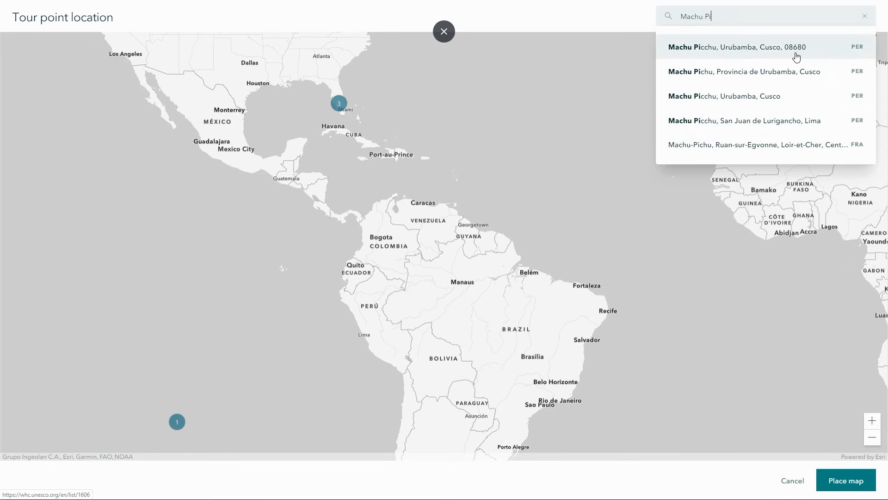
click(794, 48)
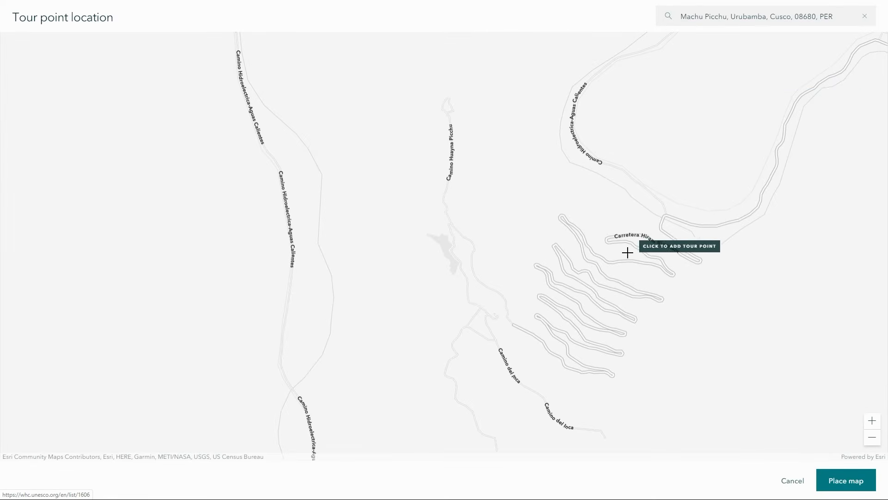
click(599, 280)
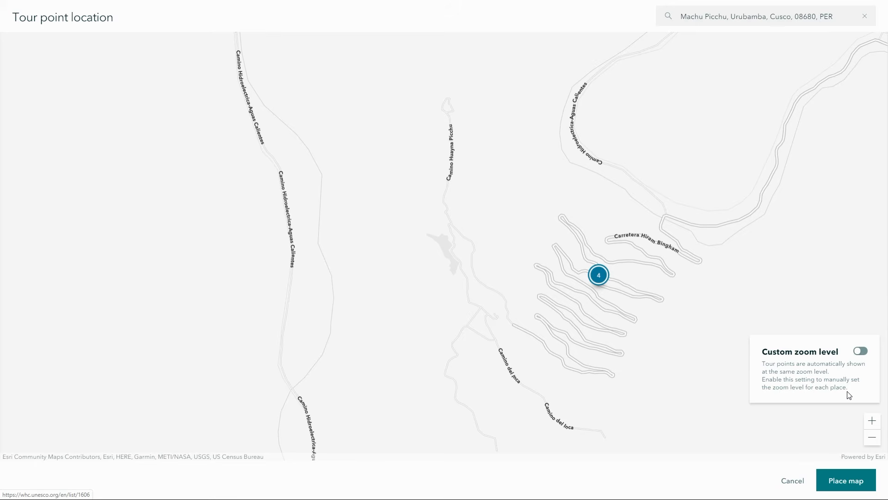
click(860, 351)
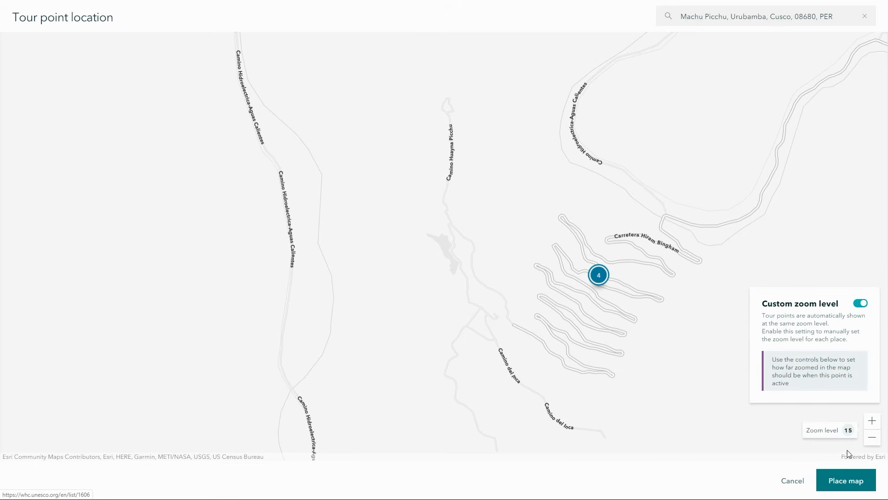
click(846, 481)
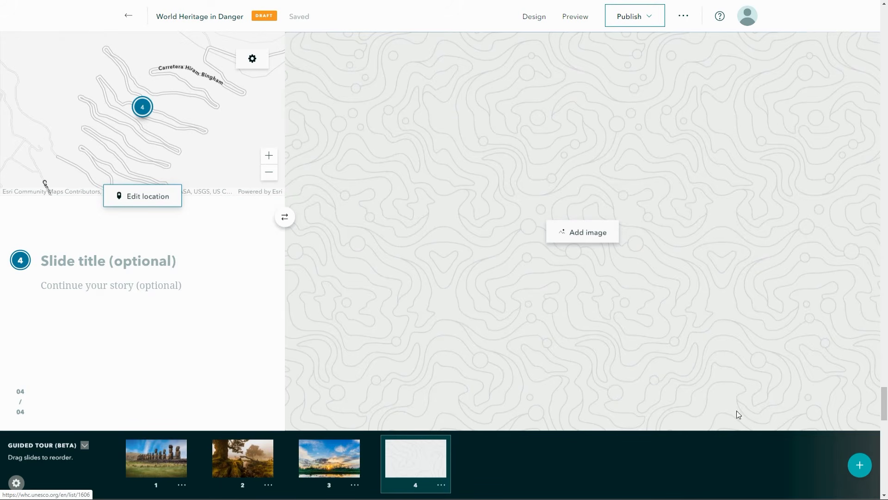
Step: Add the MachuPicchu-Peru-Pixabay image to the fourth tour slide and title the slide "Machu Picchu"
click(586, 236)
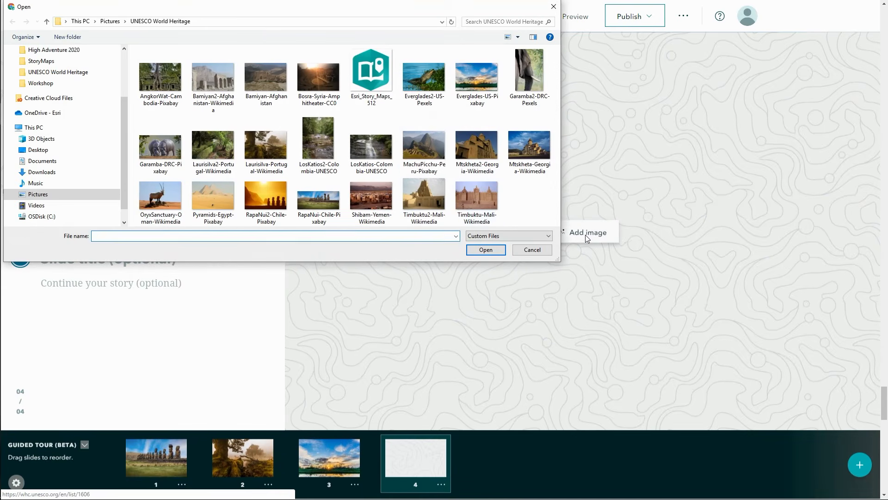
click(434, 149)
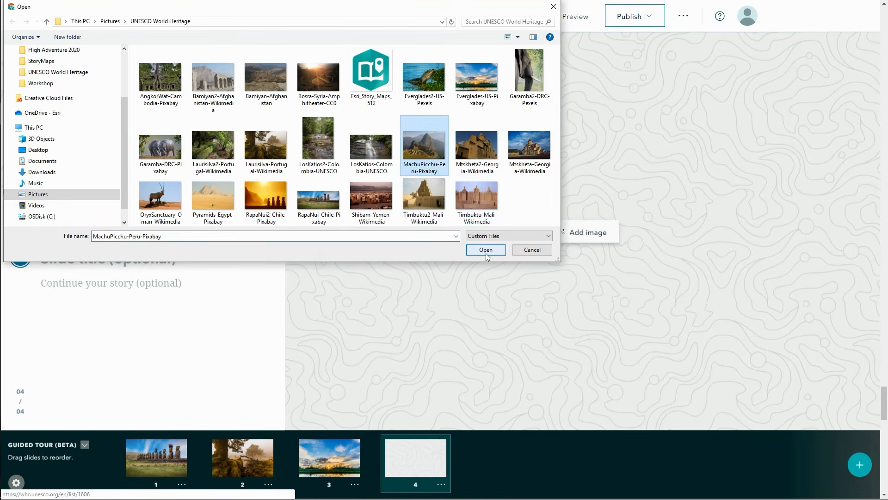
click(486, 252)
click(122, 261)
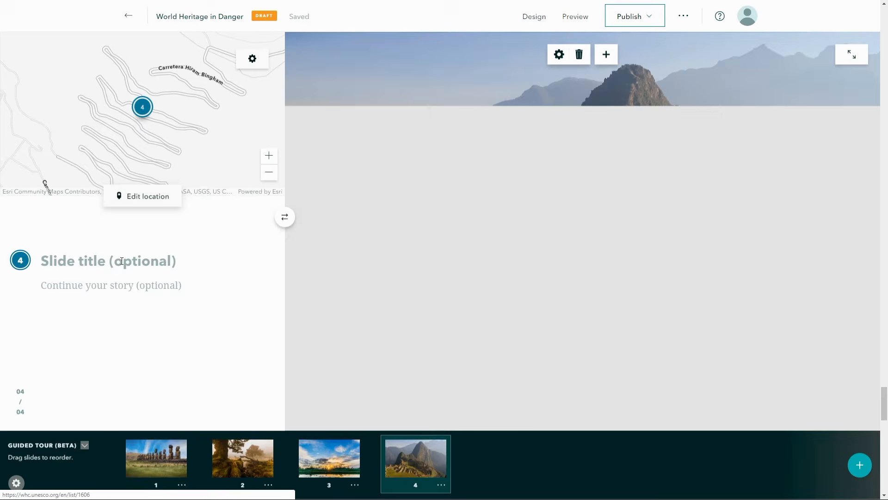
text(Machu Picchu)
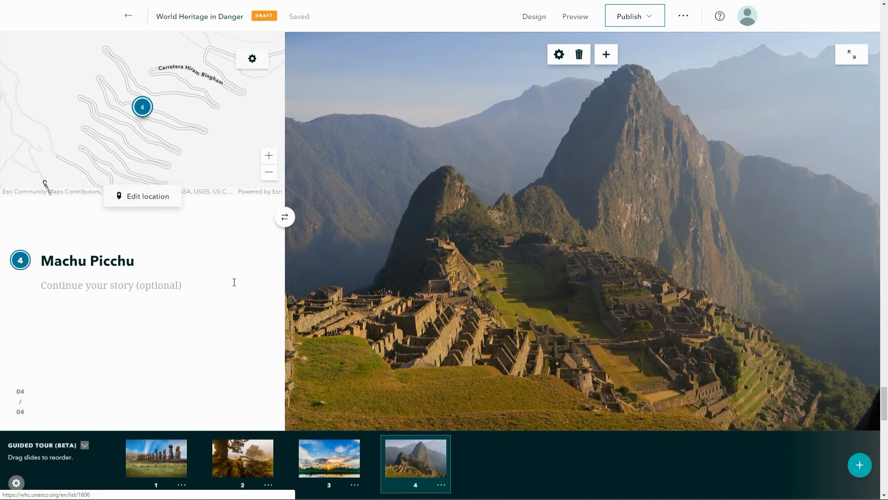
Step: Insert a map block after the first paragraph of "The benefits of inscription", choosing the Heritage in Danger scene from the favorite maps
scroll(237, 299, down, 1)
scroll(237, 299, down, 3)
scroll(236, 299, down, 2)
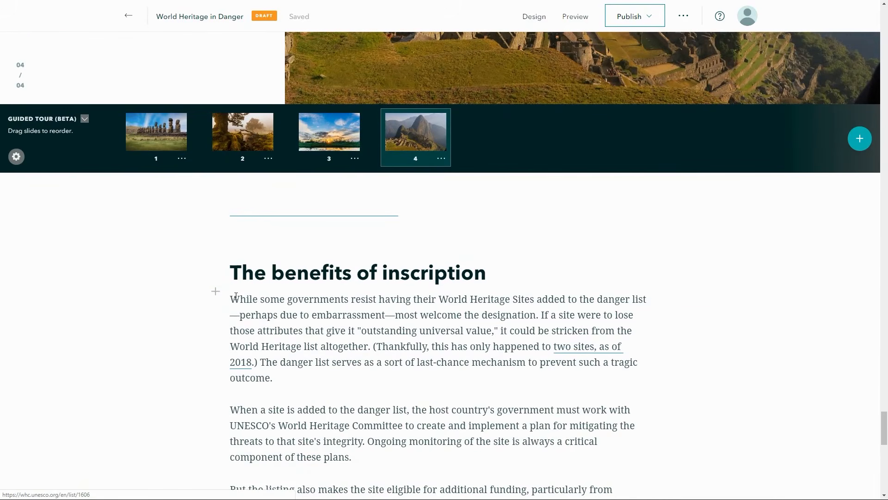
scroll(236, 299, down, 1)
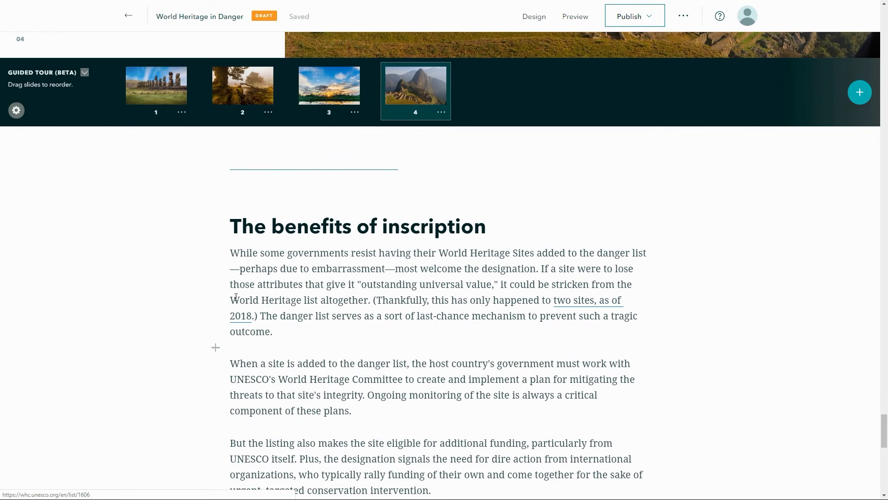
click(215, 347)
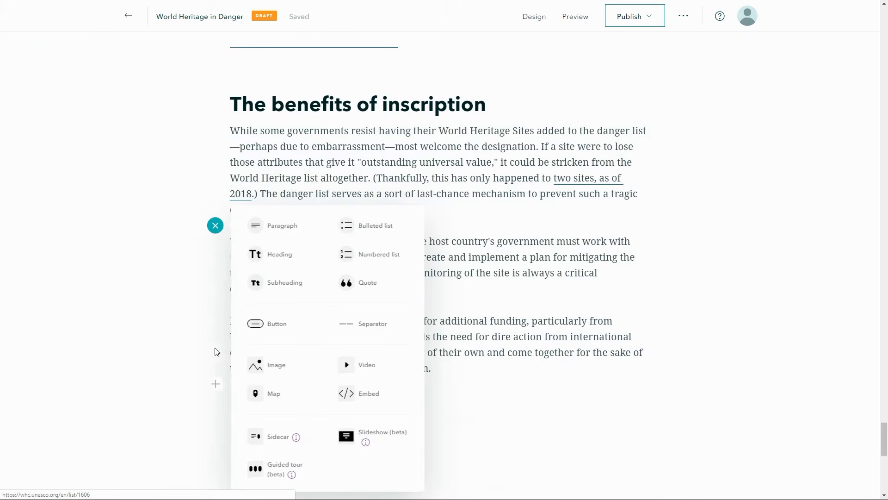
click(272, 394)
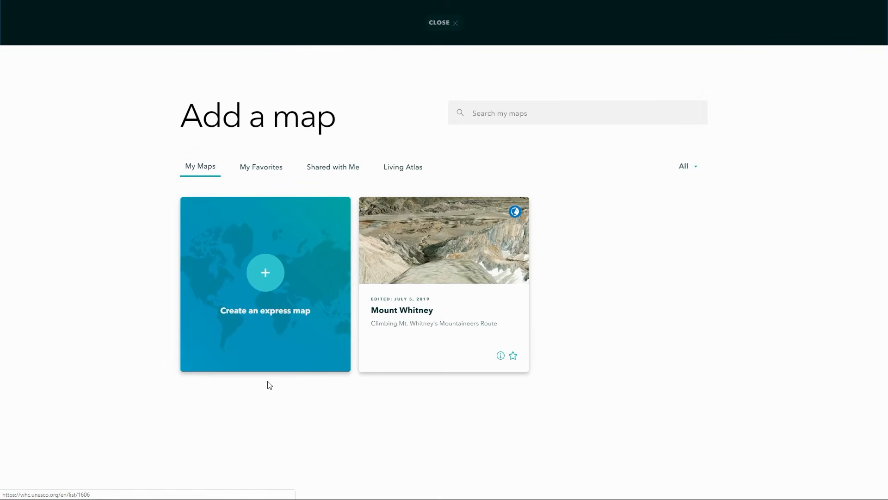
click(261, 170)
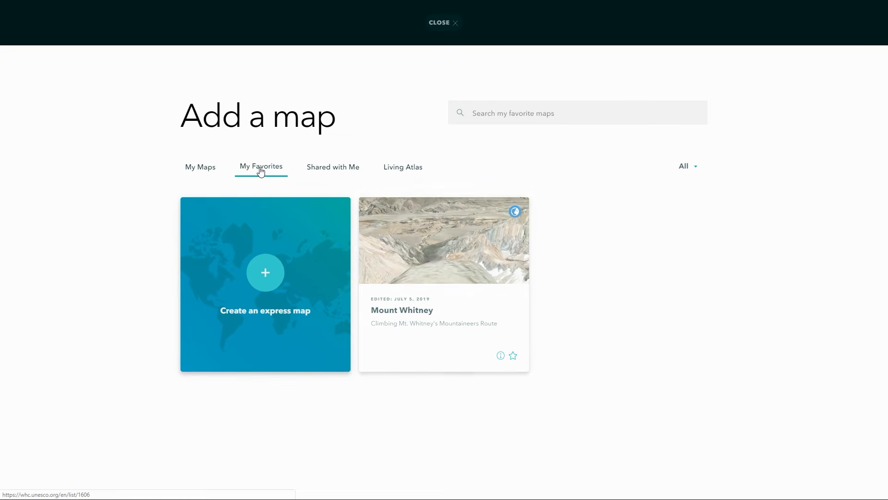
click(335, 171)
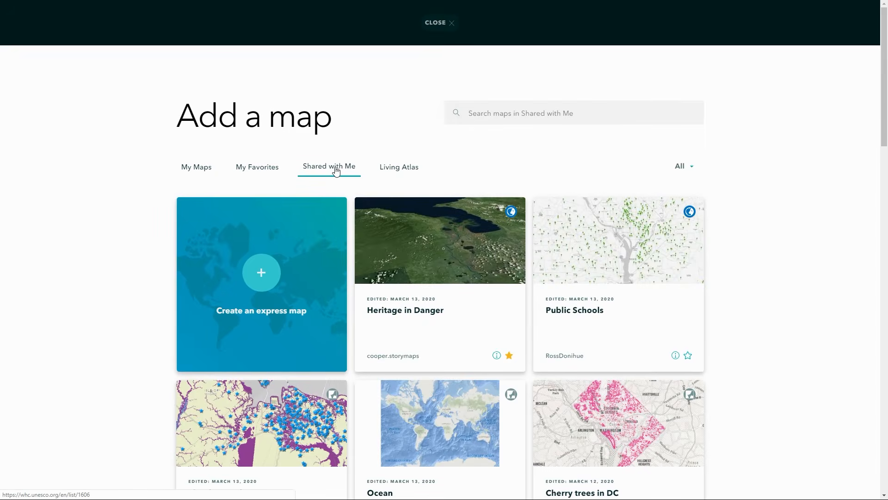
click(400, 172)
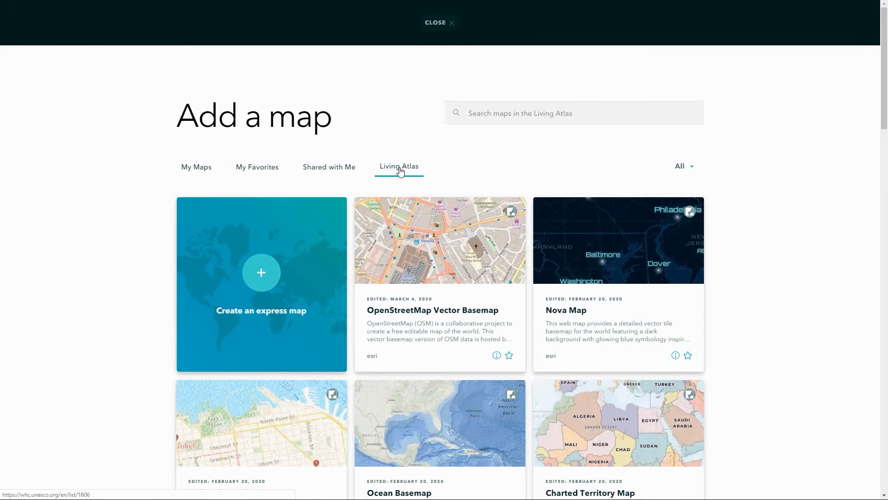
click(256, 170)
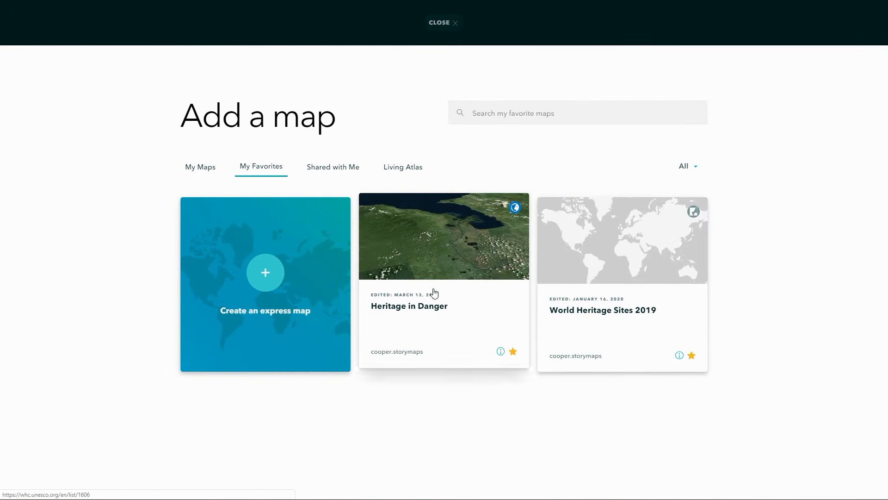
click(433, 293)
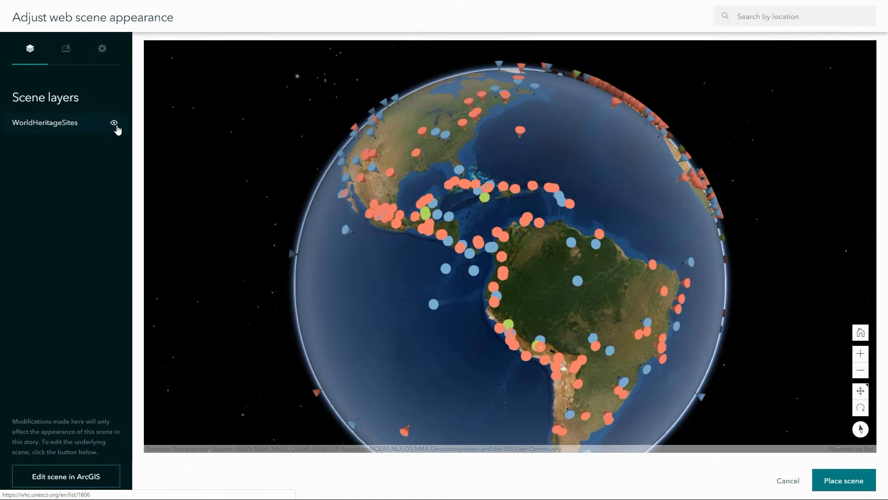
Step: Hide the WorldHeritageSites layer in the scene and separate the words in its name with spaces
click(115, 124)
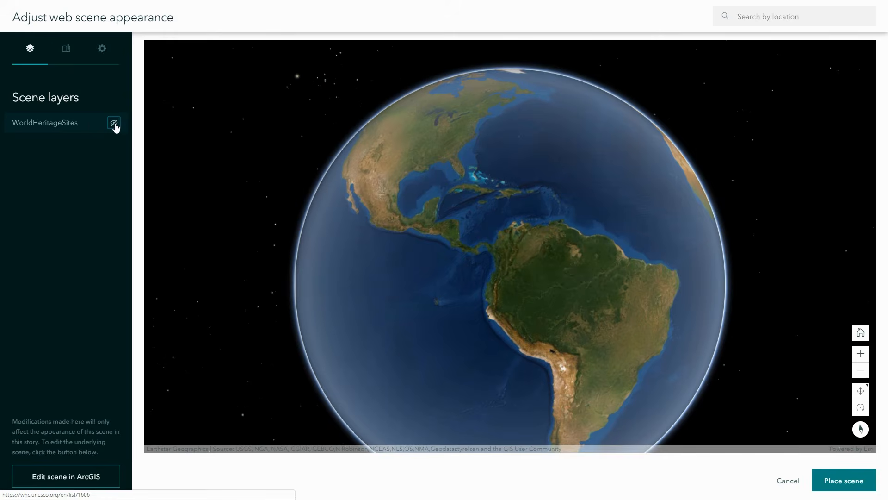
double_click(37, 122)
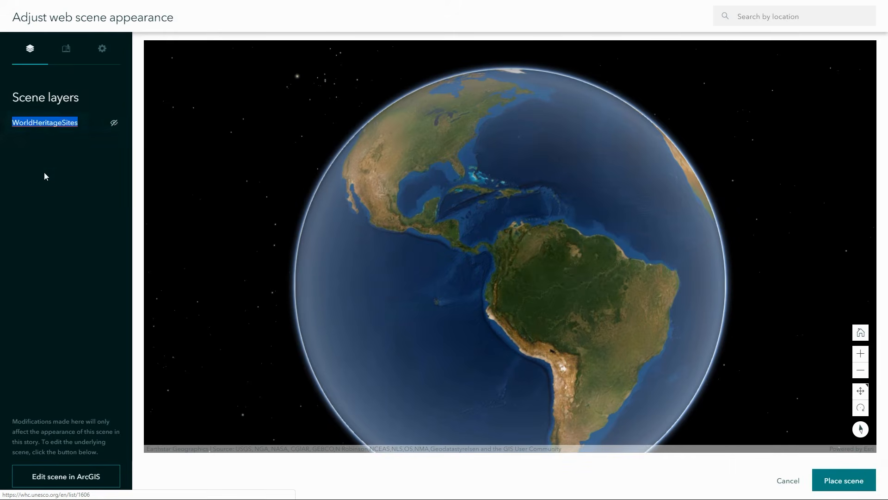
click(33, 123)
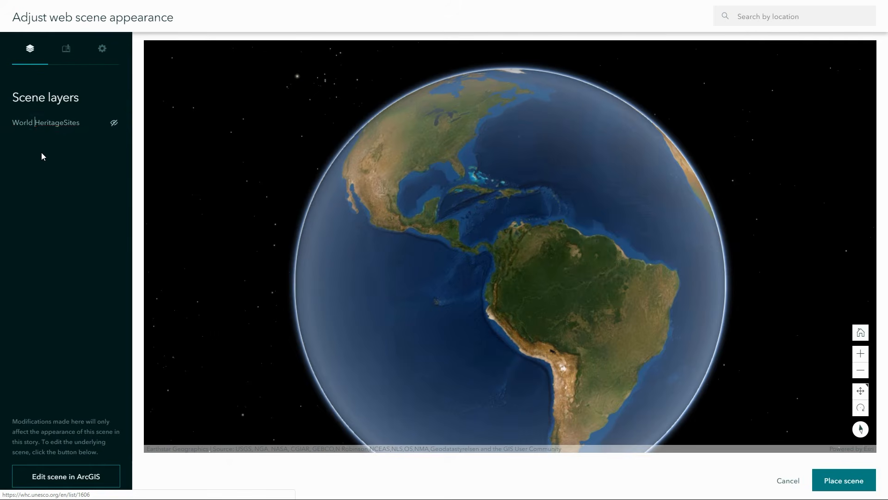
click(63, 123)
Step: Apply the Laurisilva of Madeira scene slide, tilt the view toward the horizon, and place the scene in the story
click(68, 54)
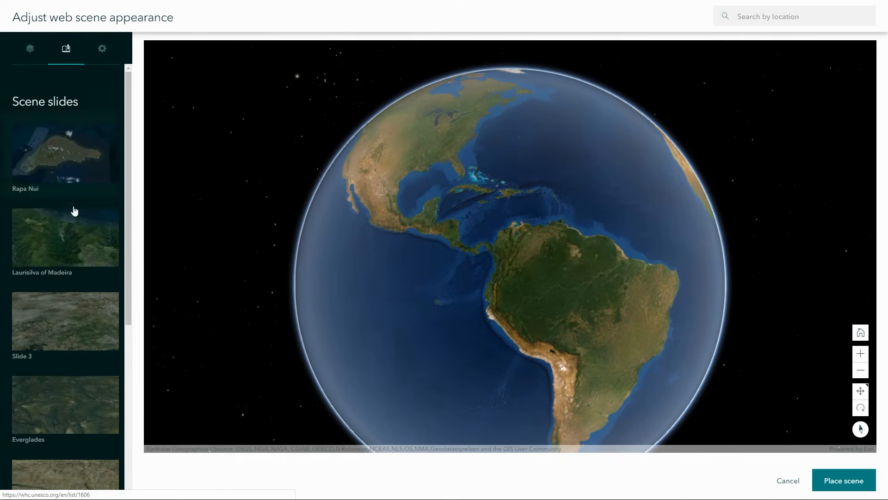
click(74, 238)
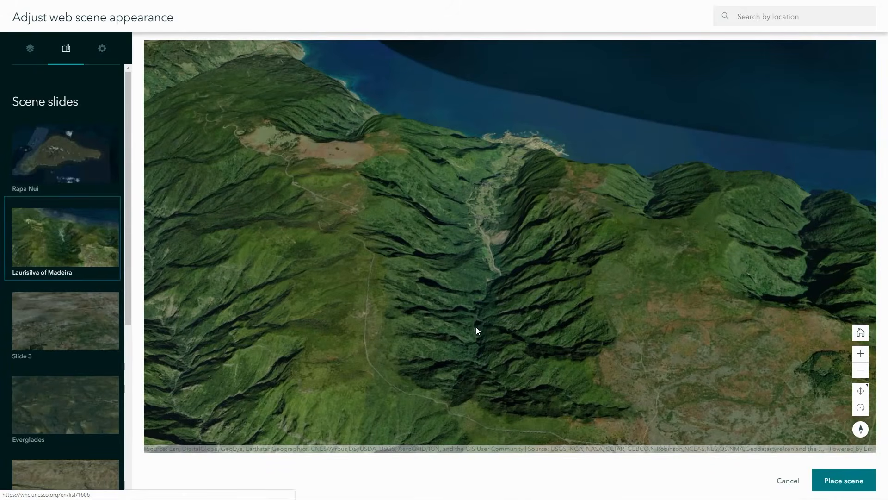
drag(479, 332, 486, 268)
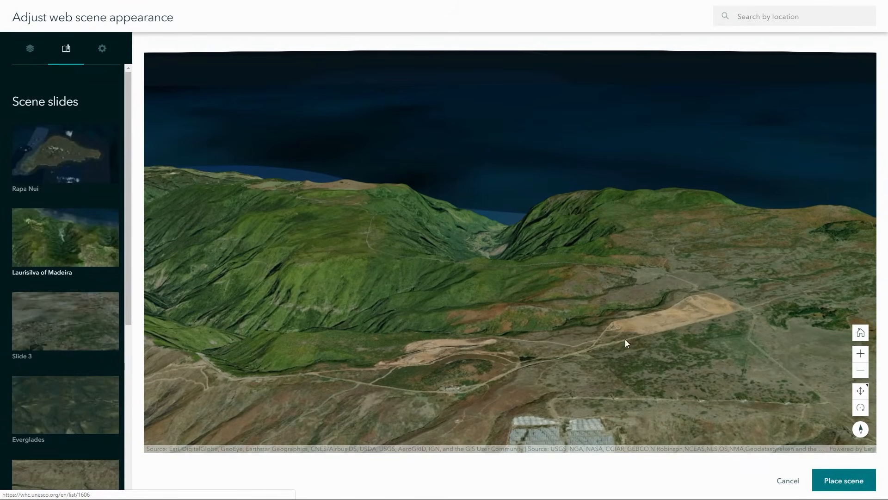
click(835, 481)
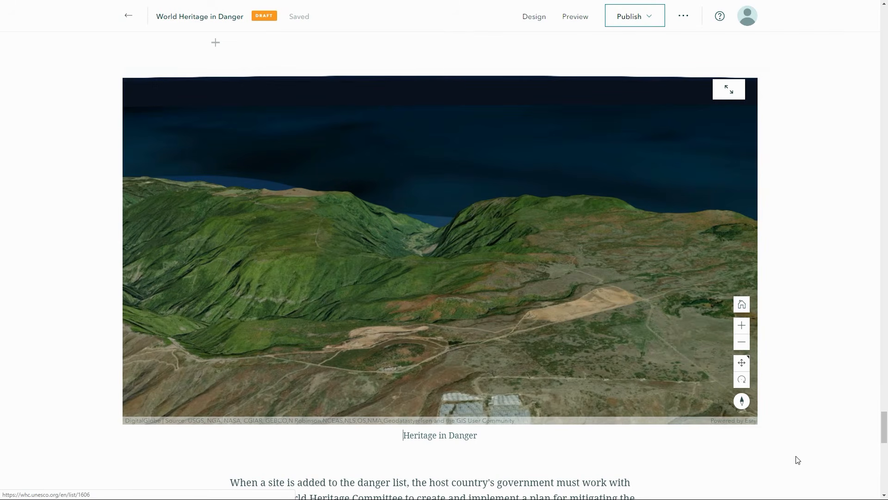
Step: Examine the World Heritage Site Categories sidecar and its following slide with buttons that filter the sites map
scroll(843, 438, up, 15)
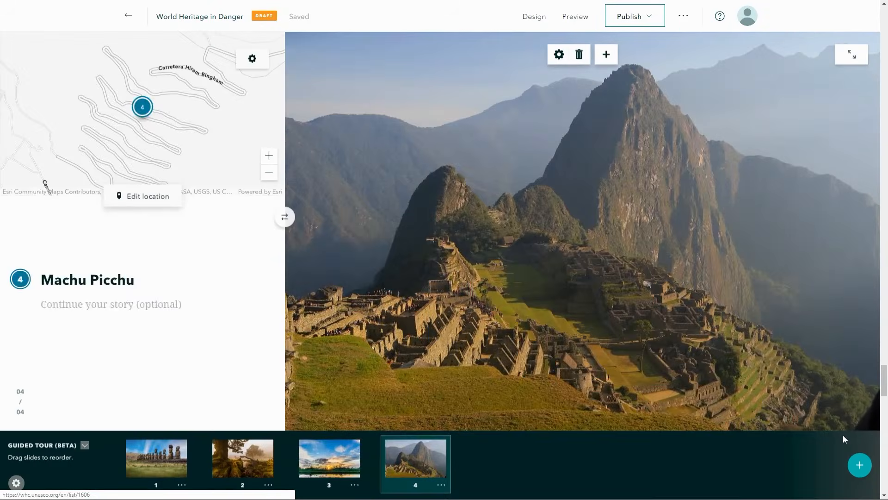
scroll(843, 439, up, 15)
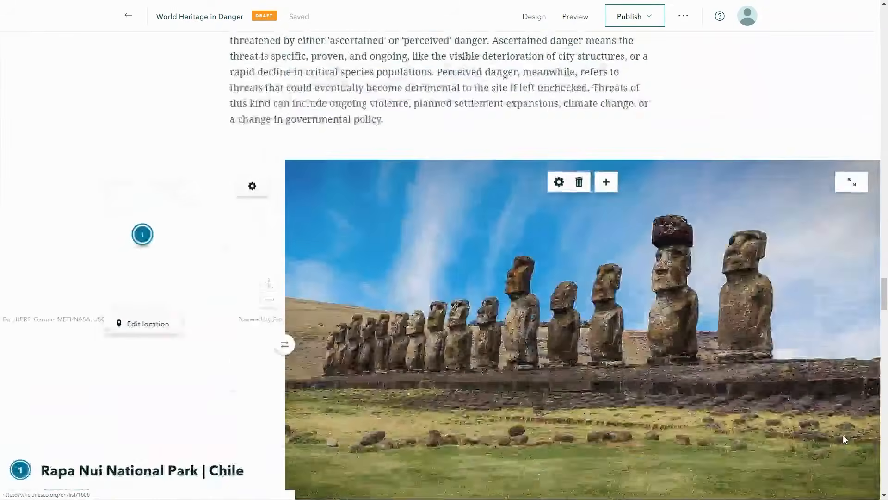
scroll(843, 438, up, 15)
scroll(844, 438, up, 10)
scroll(843, 435, up, 5)
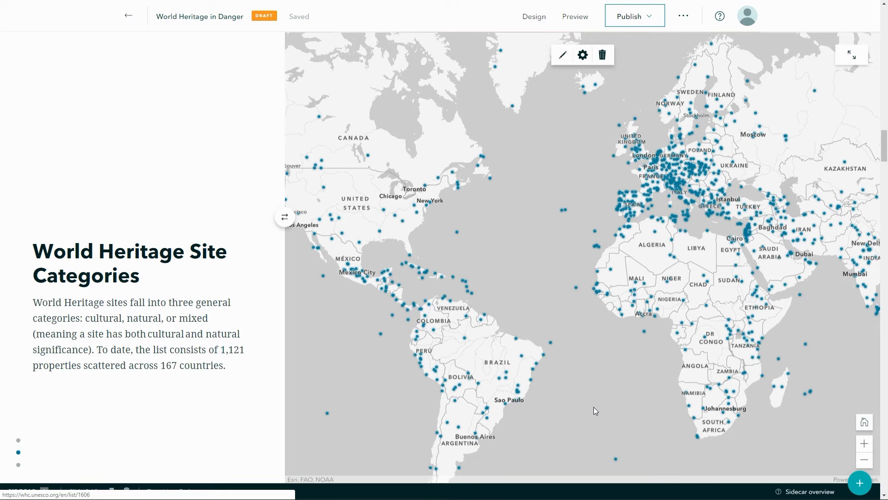
scroll(594, 408, down, 5)
scroll(594, 410, down, 5)
scroll(593, 407, down, 3)
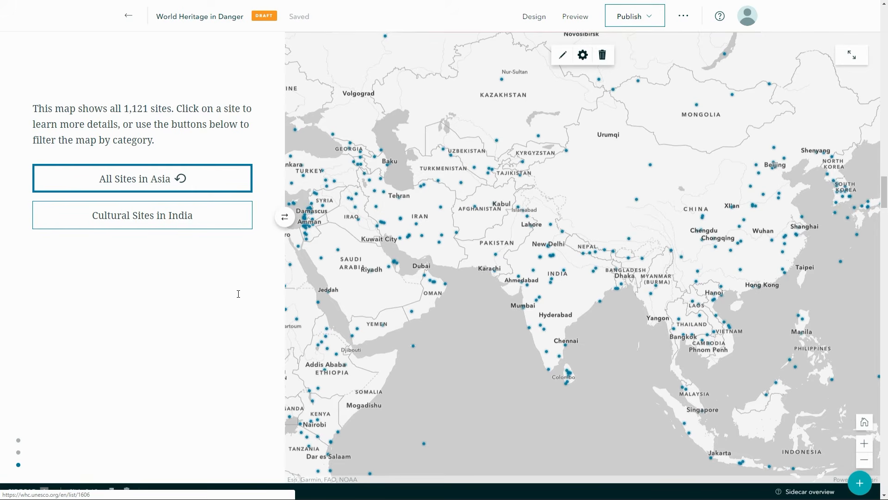
Step: Show the Cultural Sites in India map view and add a new map action below its button on the sidecar slide
mouse_move(155, 217)
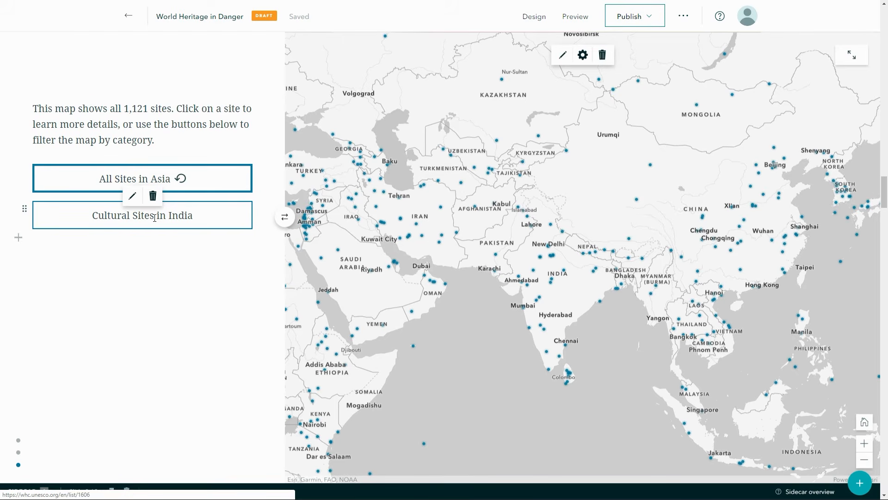
click(154, 218)
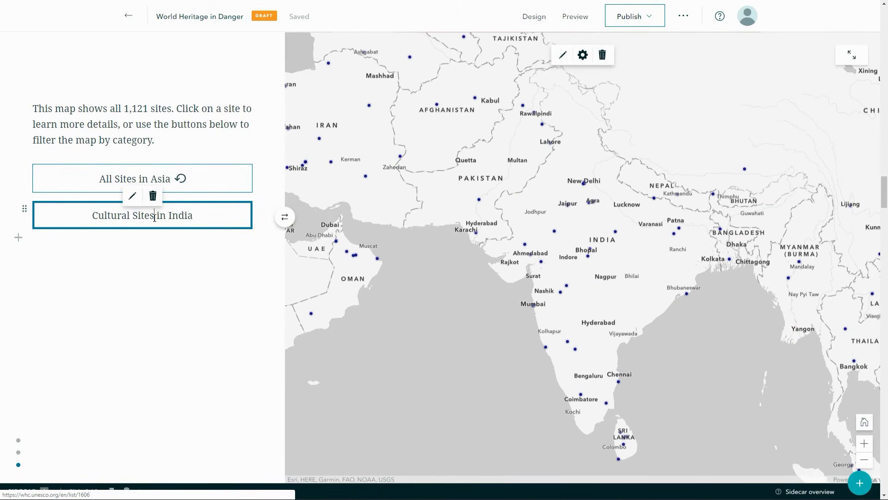
click(18, 238)
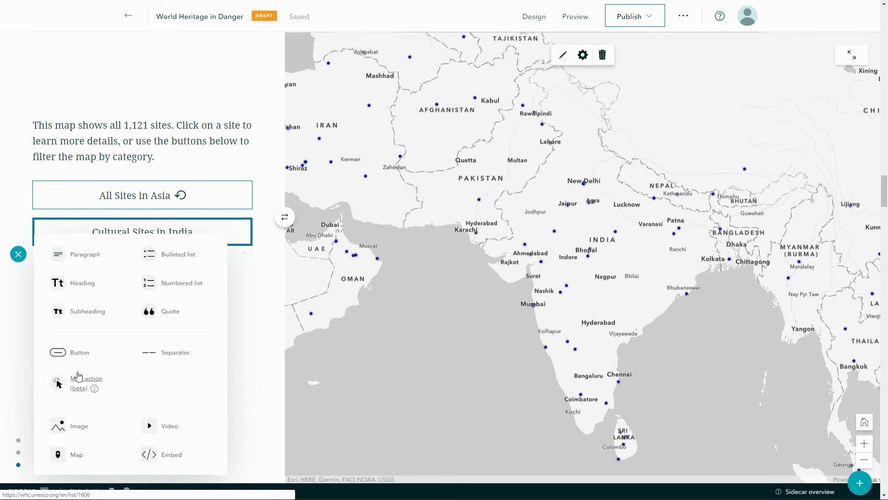
click(77, 380)
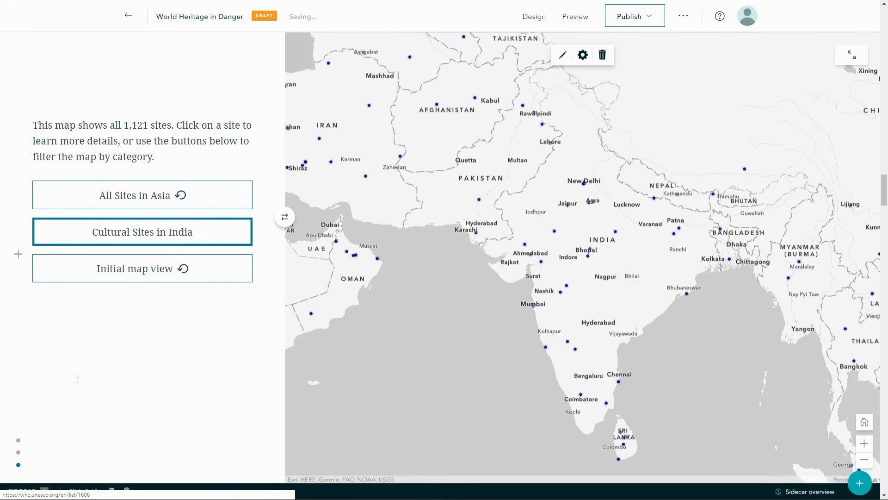
Step: Edit the Initial map view action to hide All sites (2019), show Natural sites, and frame India, and save the action
mouse_move(123, 271)
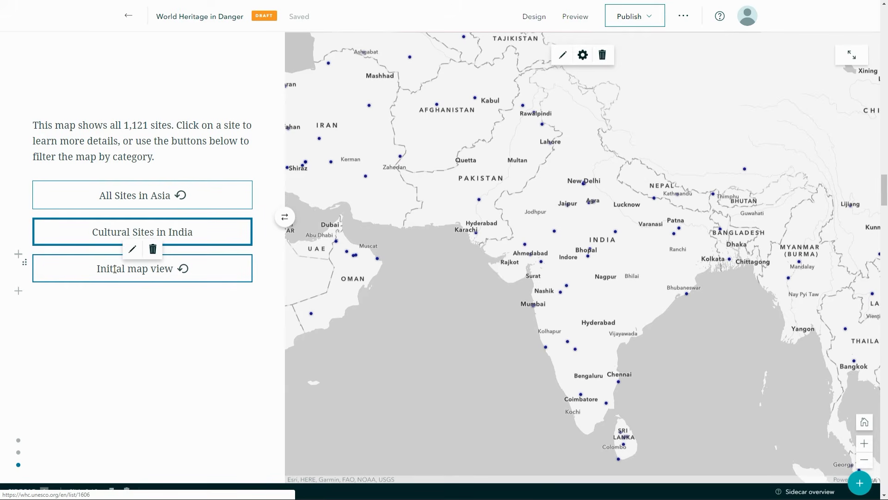
click(131, 253)
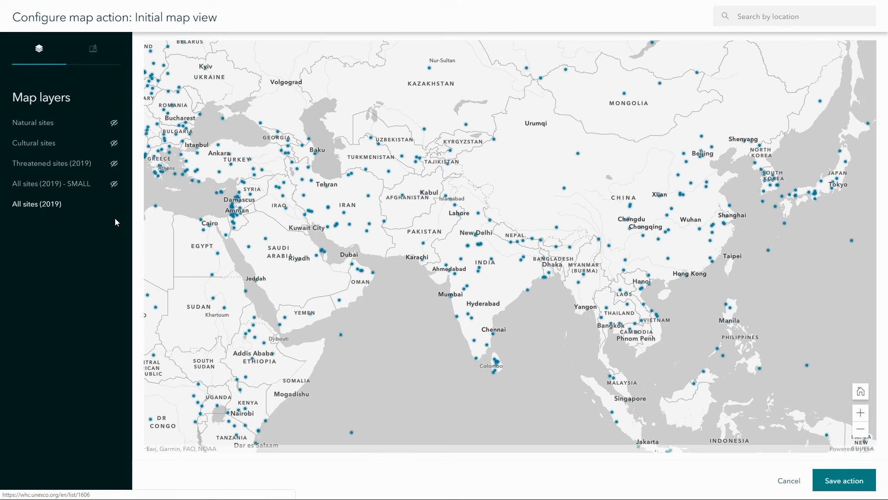
click(113, 204)
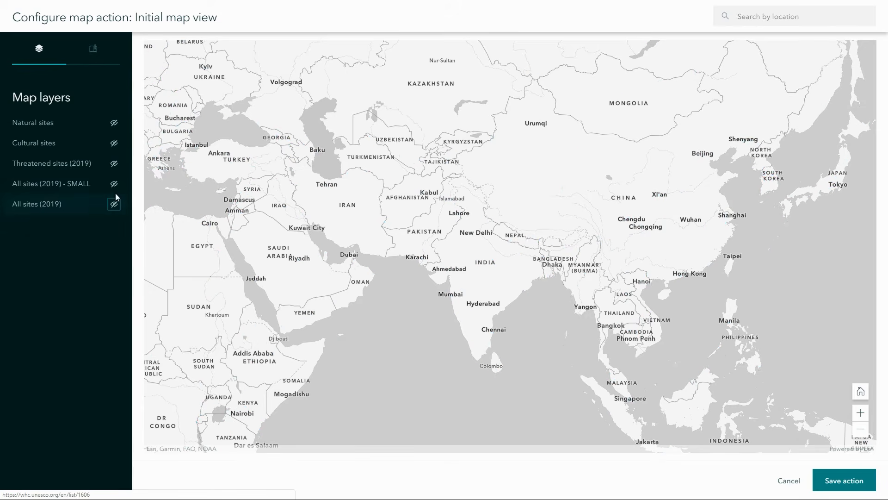
click(114, 123)
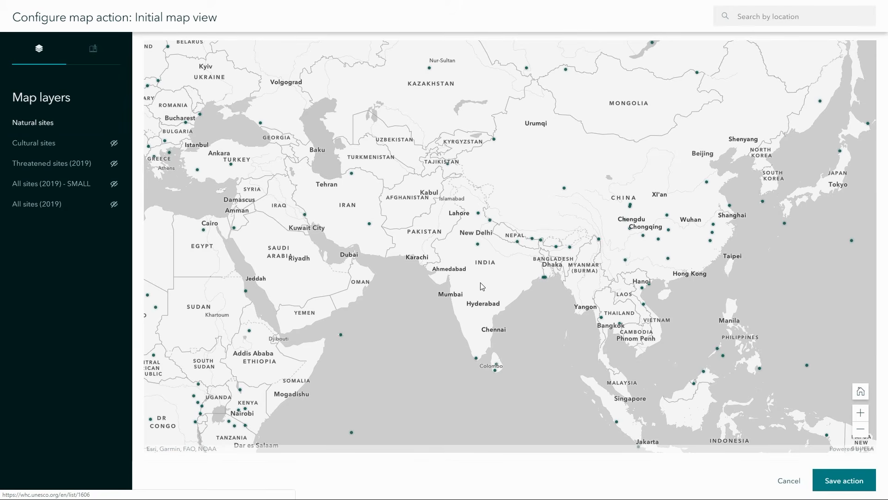
scroll(480, 286, up, 1)
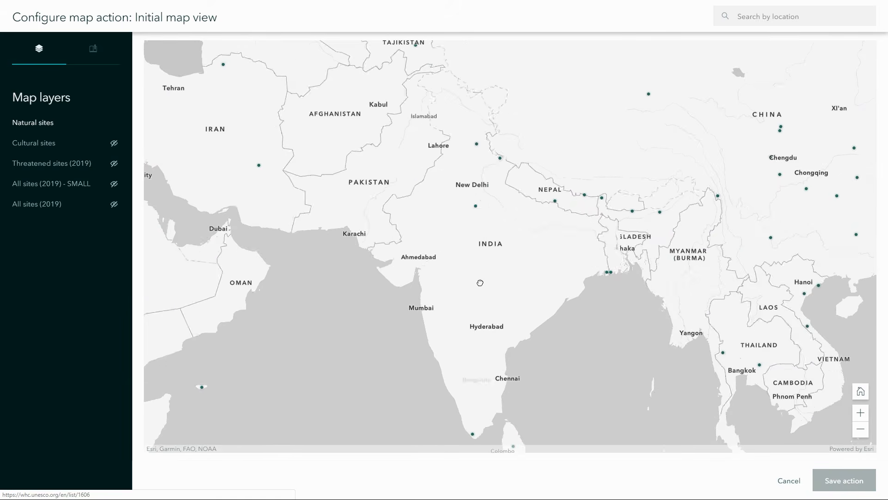
scroll(480, 283, up, 1)
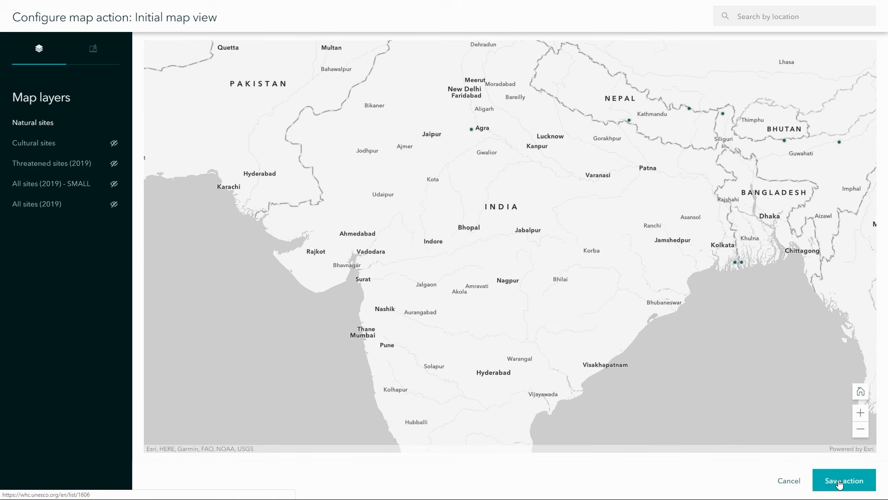
click(839, 483)
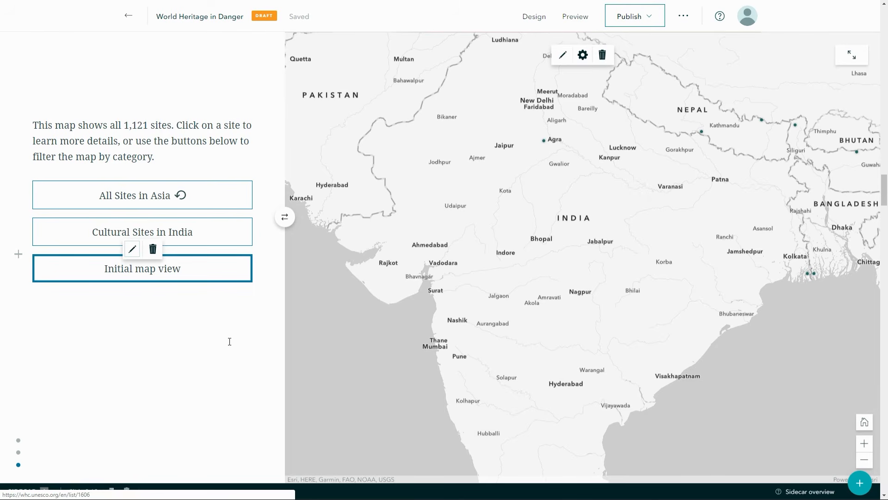
Step: Test the All Sites in Asia, Cultural Sites in India and Initial map view buttons in turn
mouse_move(204, 238)
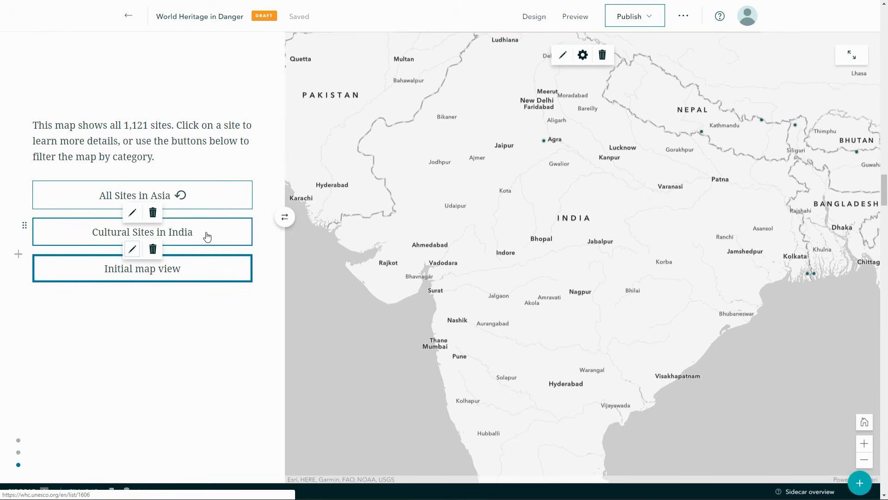
click(215, 202)
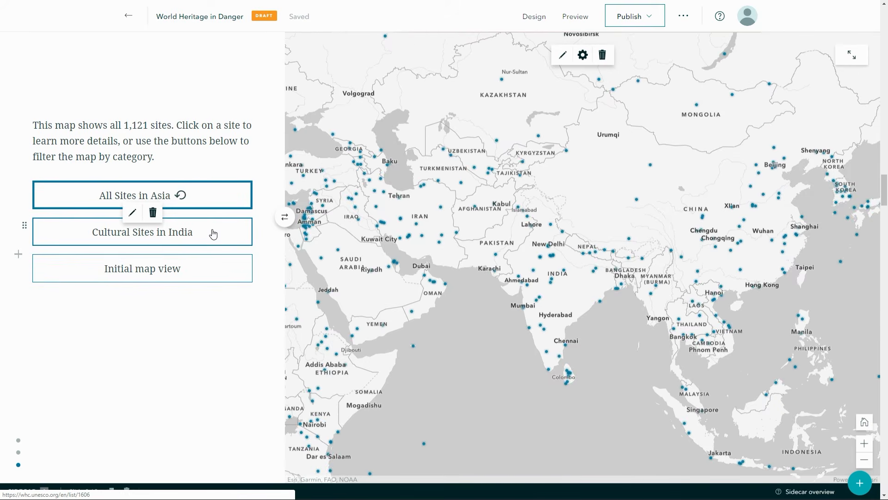
click(212, 234)
click(210, 270)
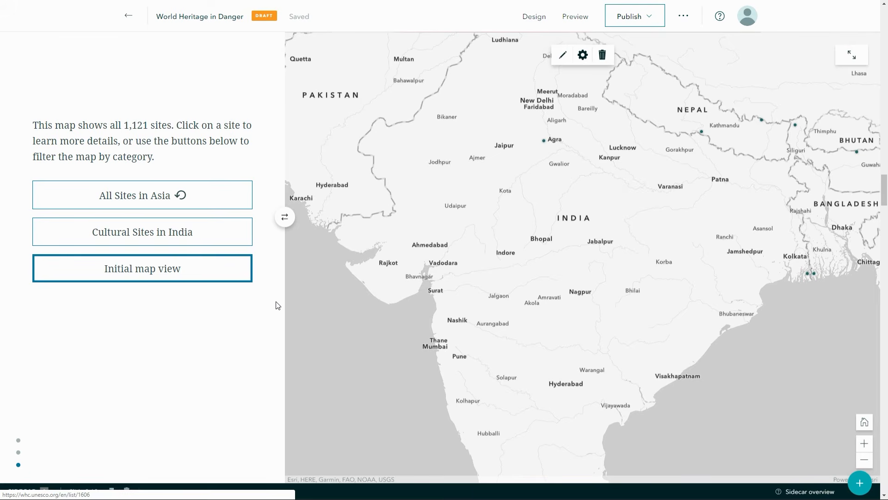
Step: Open the Threatened UNESCO World Heritage Sites express map near the story's beginning for editing
scroll(277, 305, up, 5)
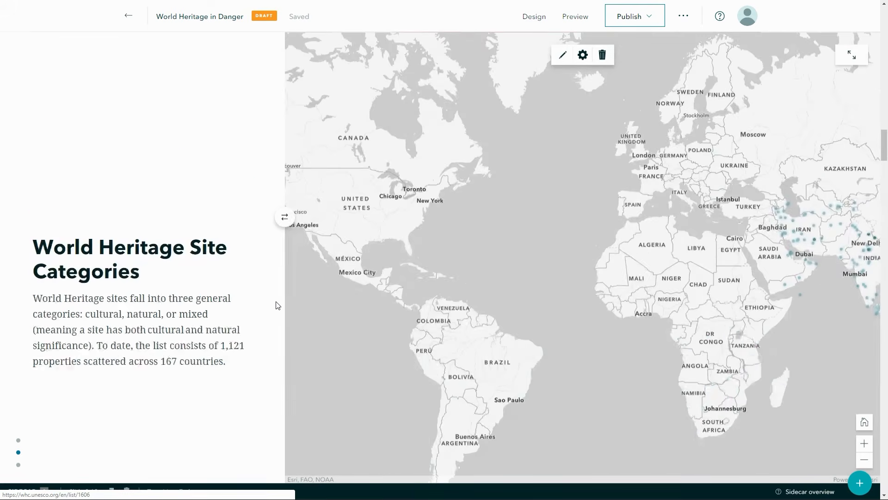
scroll(277, 305, up, 5)
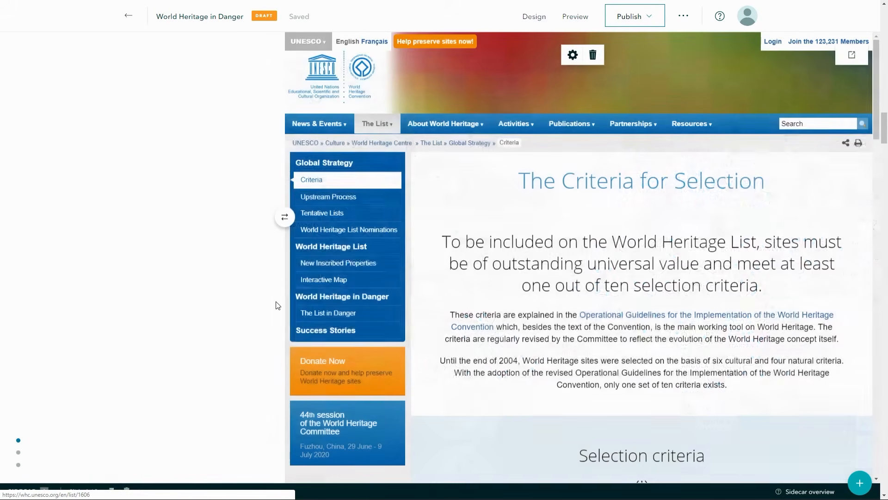
scroll(277, 305, up, 5)
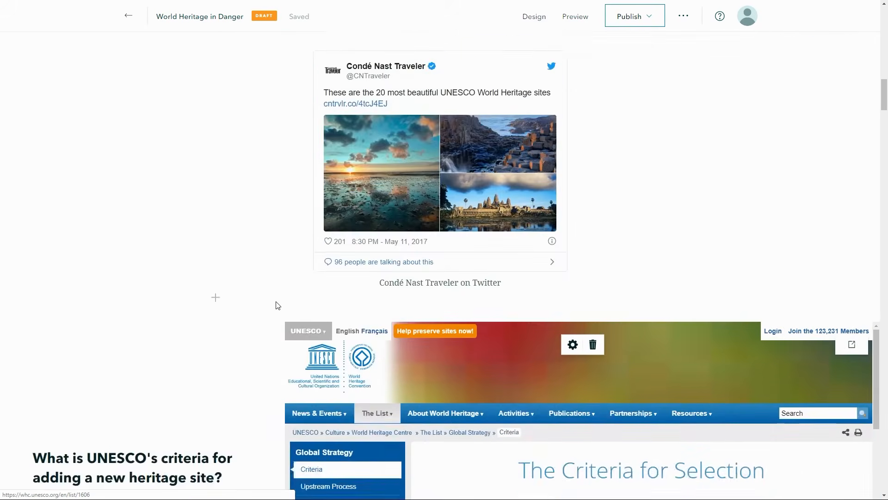
scroll(278, 305, up, 10)
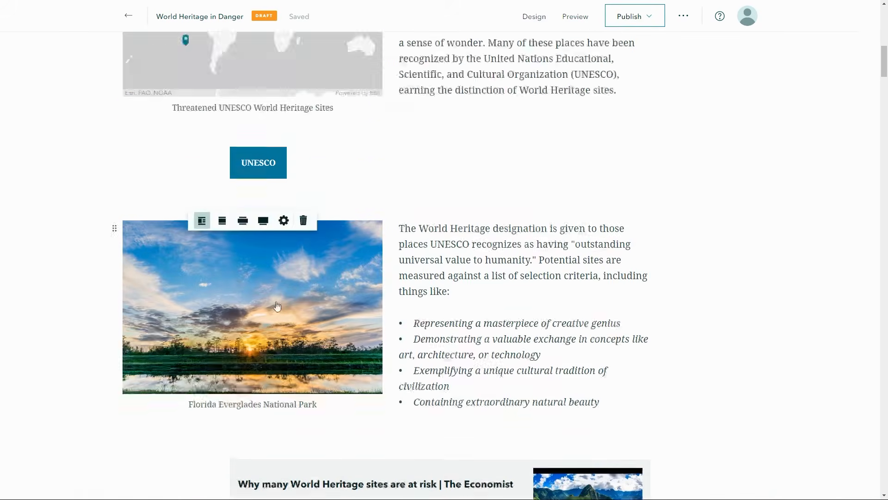
scroll(277, 305, up, 1)
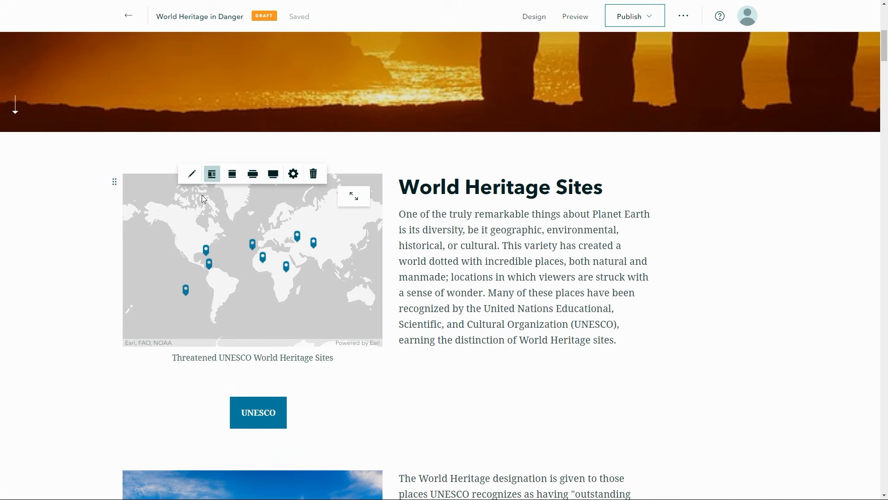
click(192, 175)
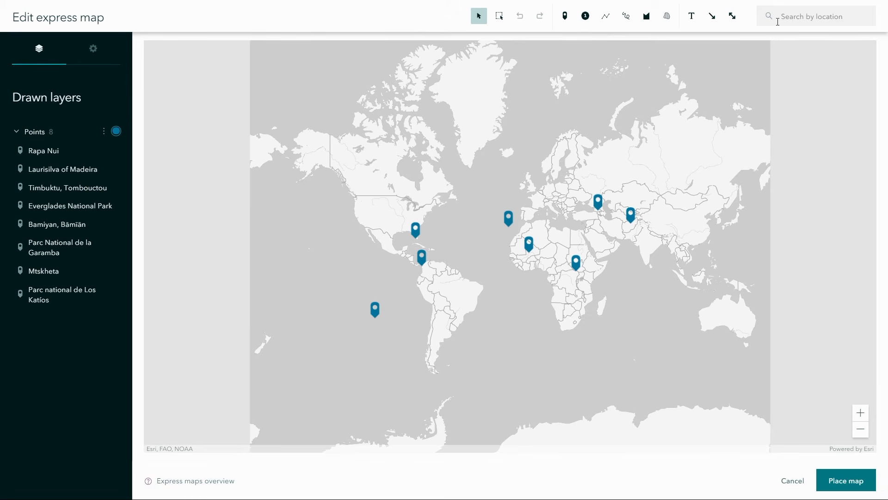
Step: Search for Machu Picchu in Urubamba, Peru, and add the location to the express map as a point
click(802, 19)
text(machu pi)
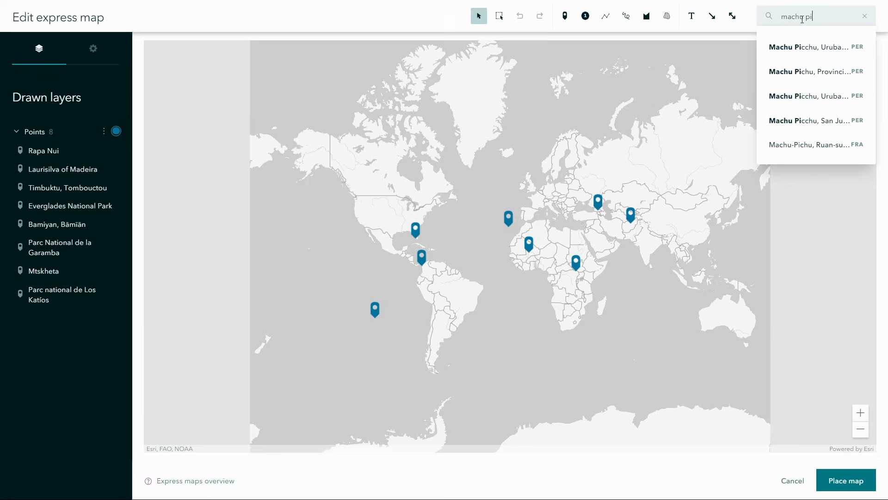
click(807, 49)
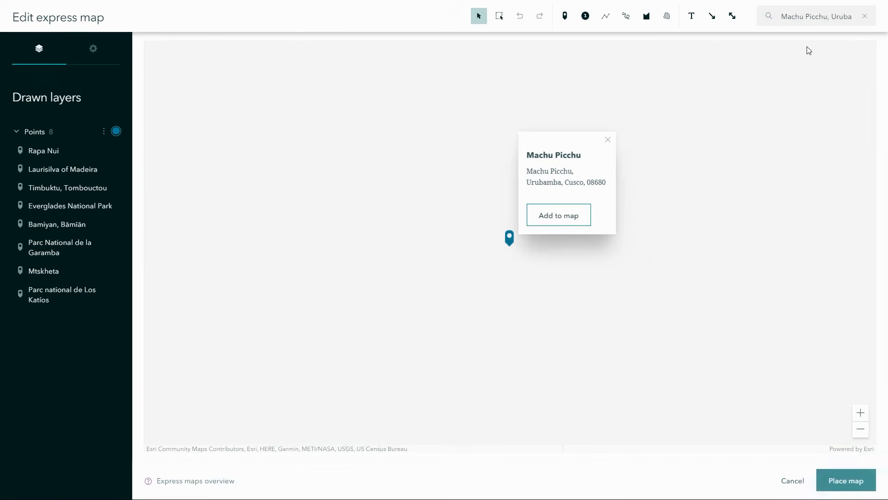
click(579, 215)
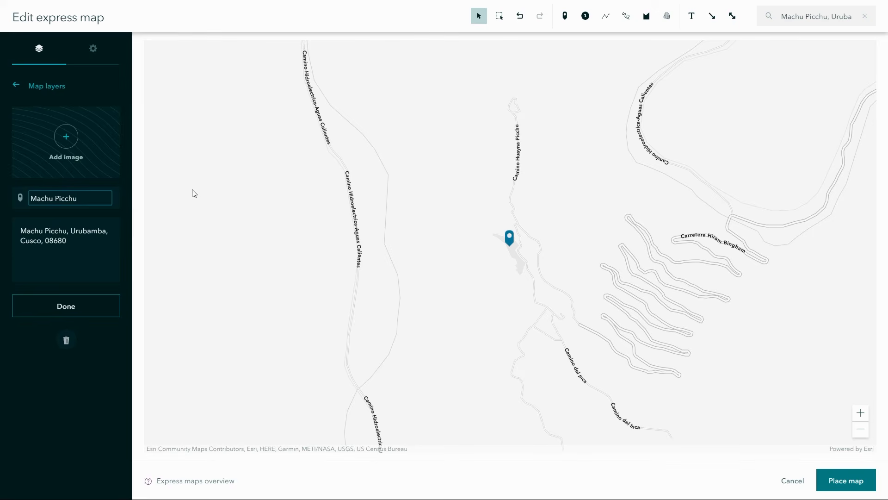
Step: Add the MachuPicchu-Peru-Pixabay image to the Machu Picchu point, clear its description, and finish the point's details
click(70, 145)
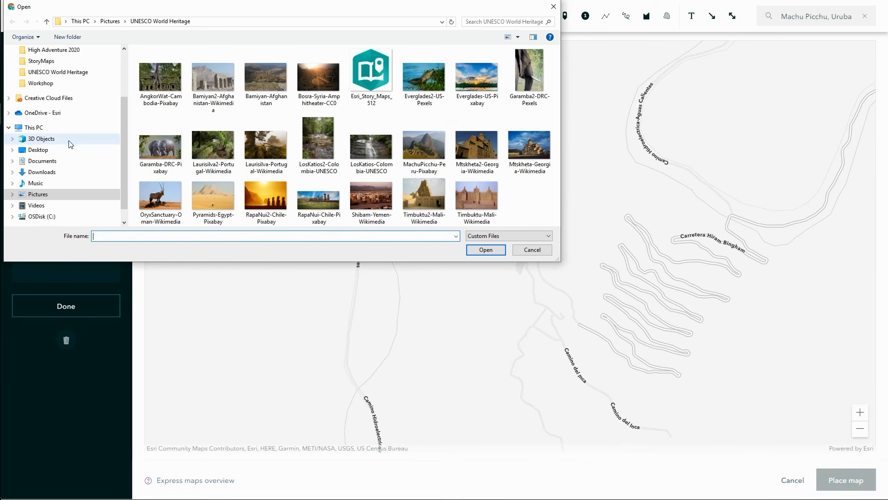
click(424, 146)
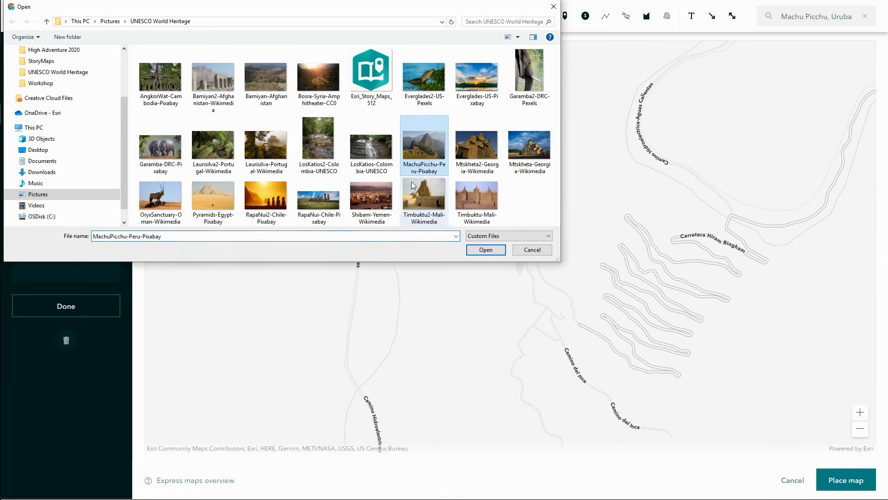
click(479, 250)
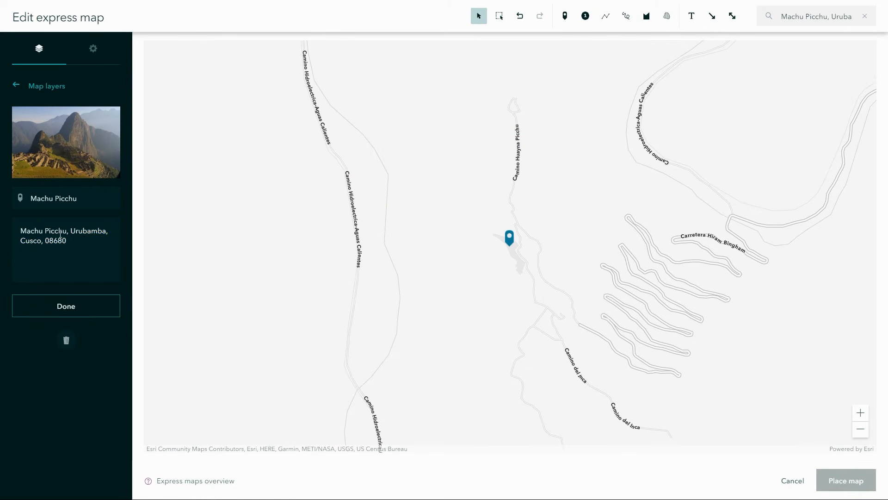
drag(73, 240, 1, 233)
key(BackSpace)
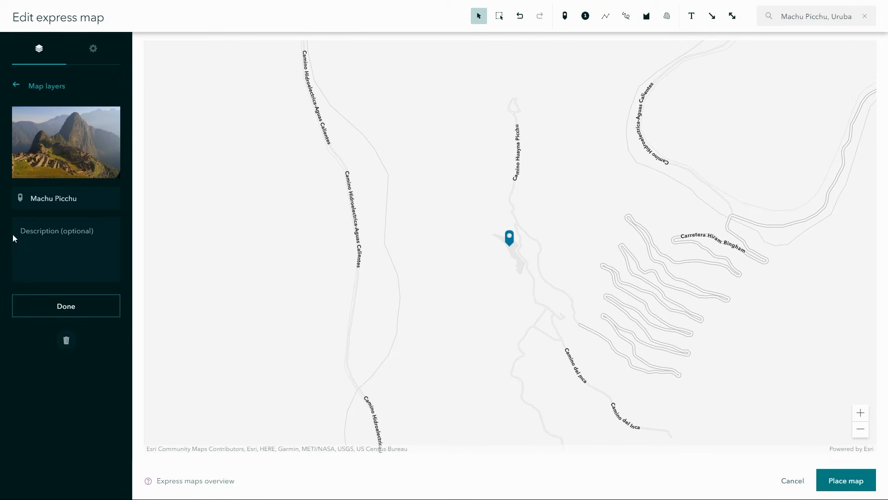
click(57, 315)
click(102, 56)
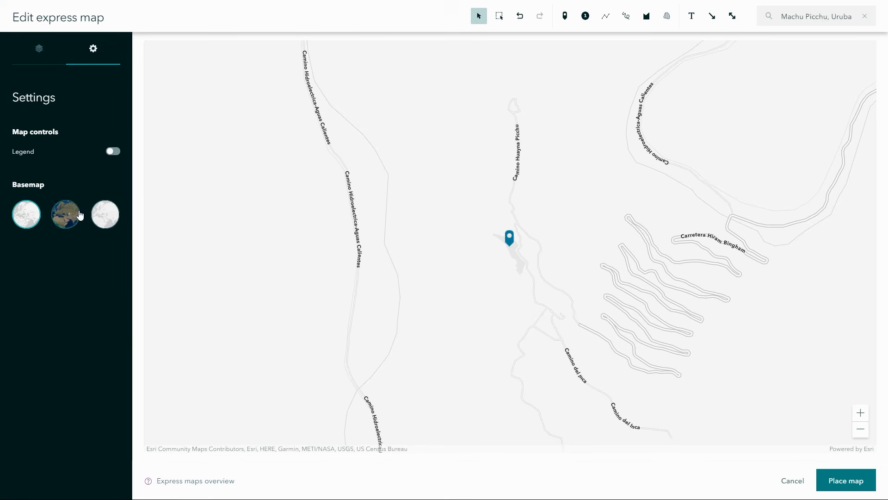
click(41, 60)
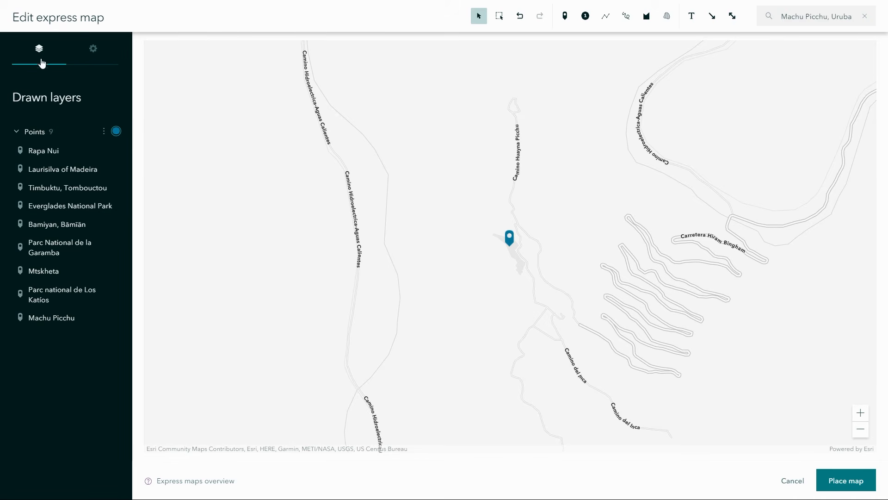
Step: Draw an arrow from the Machu Picchu point to the Timbuktu point in Mali and bend it northward into a curve
scroll(561, 297, down, 3)
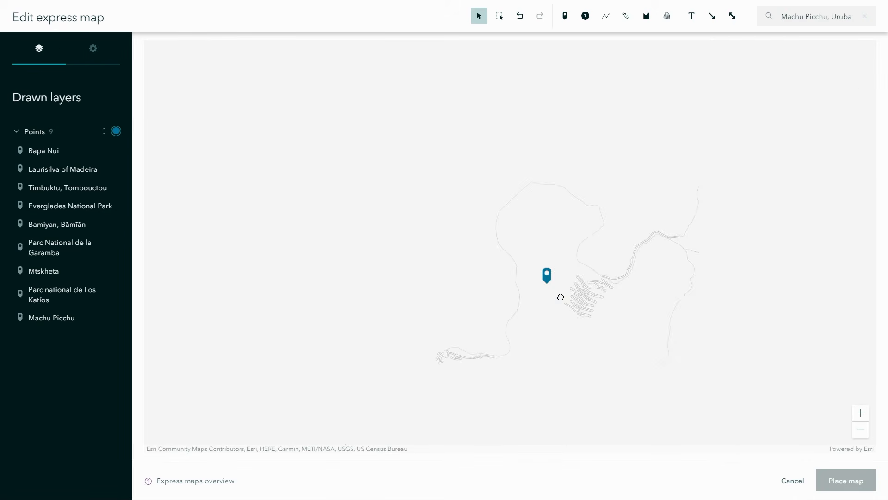
scroll(561, 297, down, 5)
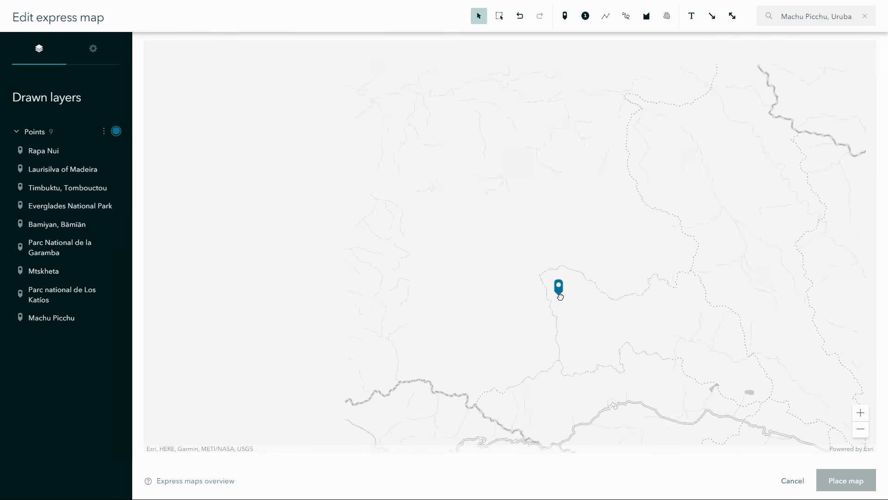
scroll(560, 296, down, 6)
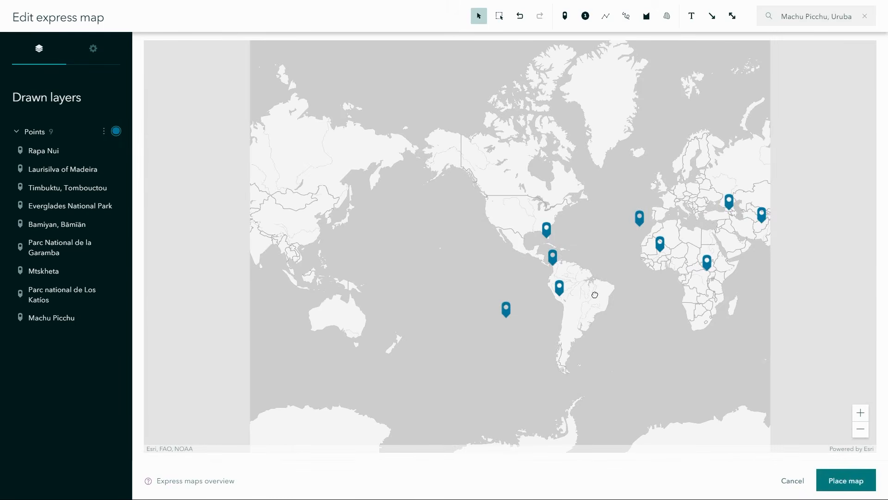
drag(595, 295, 557, 276)
scroll(556, 287, up, 2)
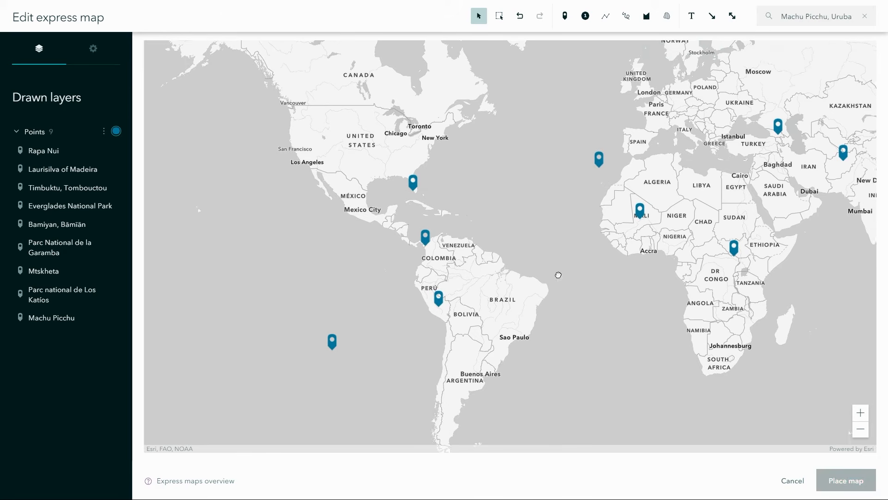
click(713, 19)
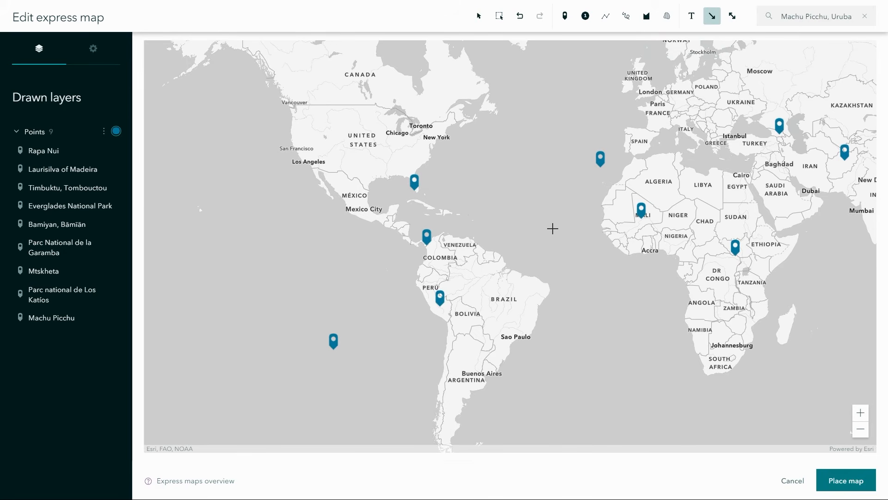
mouse_move(450, 303)
mouse_down()
mouse_move(497, 267)
mouse_move(630, 216)
mouse_up()
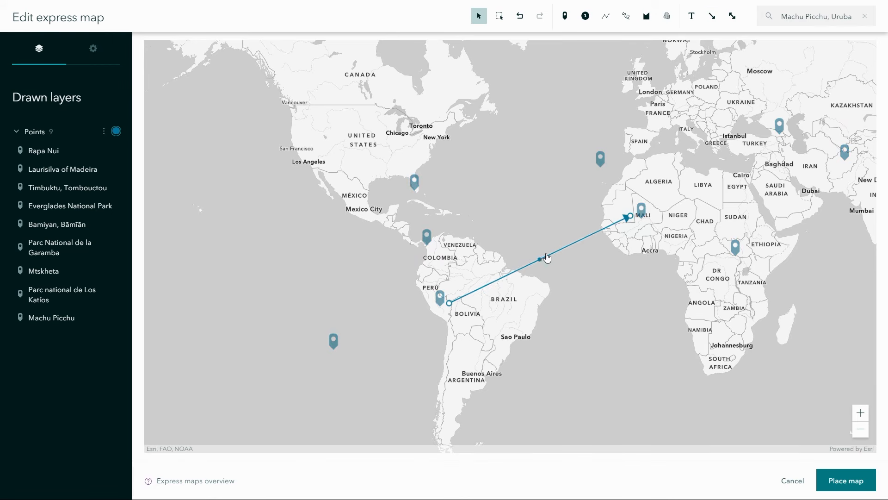
drag(539, 259, 526, 224)
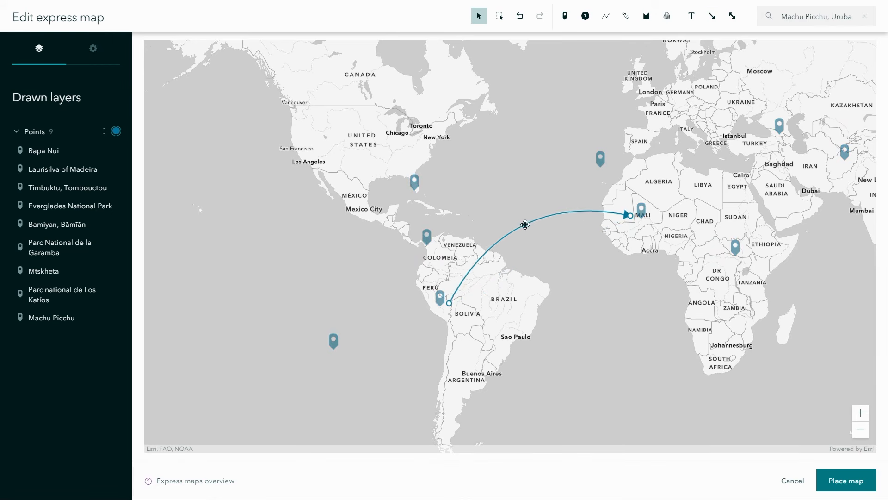
click(559, 270)
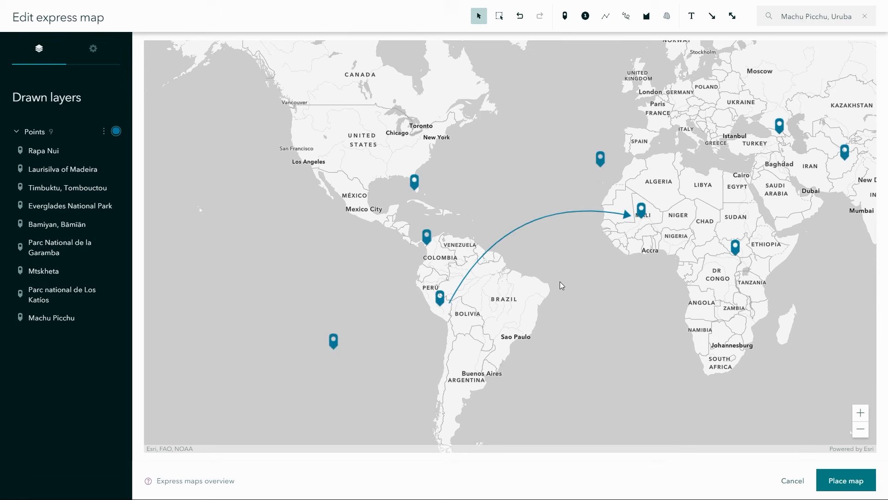
Step: Add a text annotation reading "Machu Picchu" over Brazil, just north of Sao Paulo
click(691, 16)
click(536, 315)
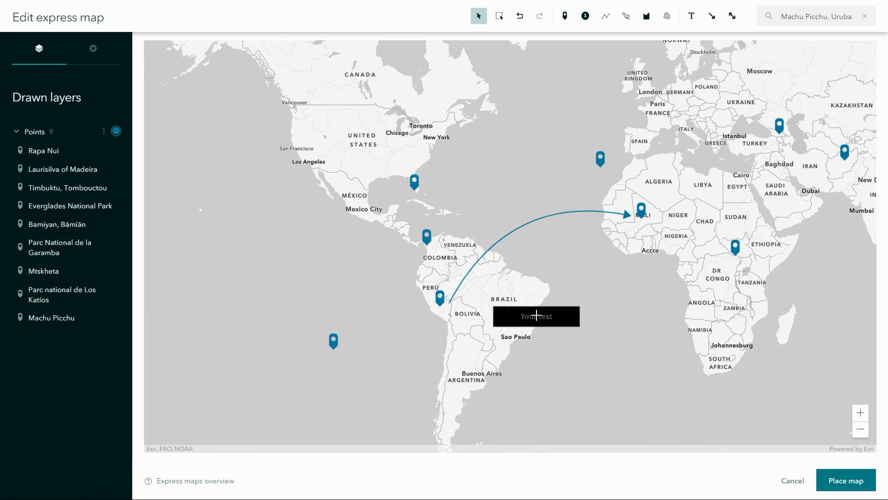
text(Machu Picchu)
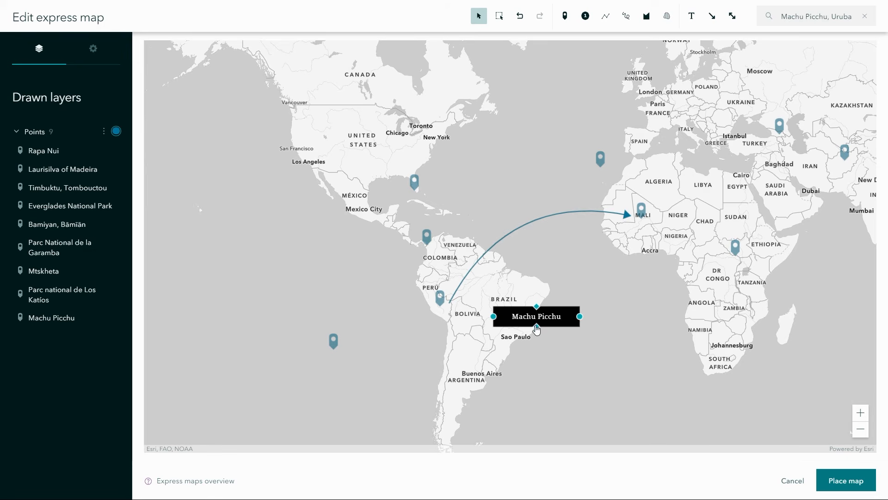
Step: Connect the Machu Picchu label to its map point with a leader line and move the label into the Atlantic southeast of Brazil
drag(536, 310, 461, 345)
drag(536, 312, 449, 303)
drag(506, 357, 622, 356)
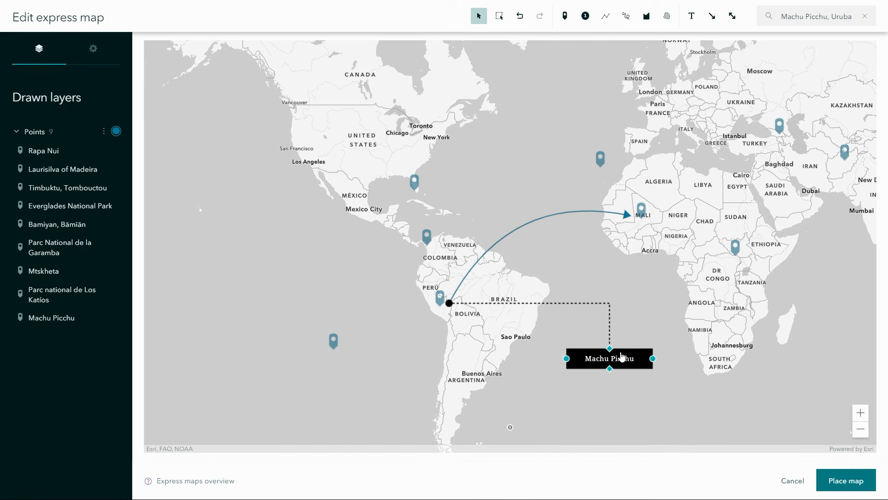
click(792, 334)
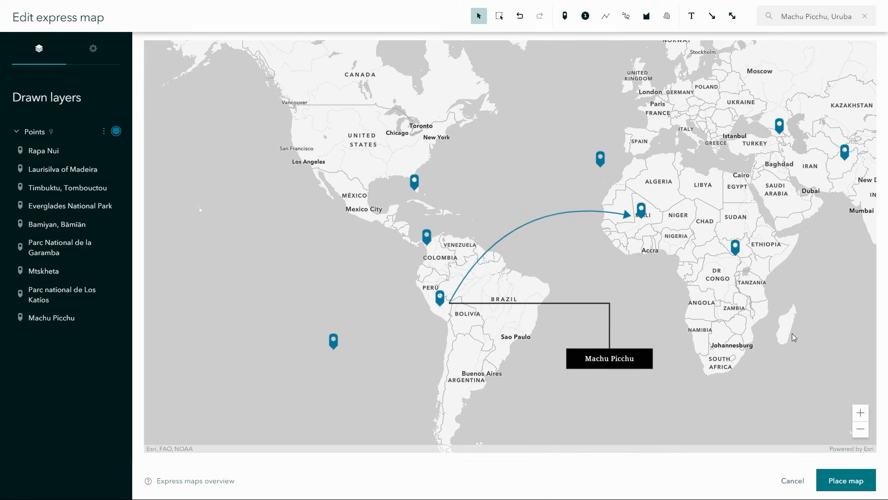
Step: Place the edited express map back in the story and review it beside the World Heritage Sites text
click(844, 480)
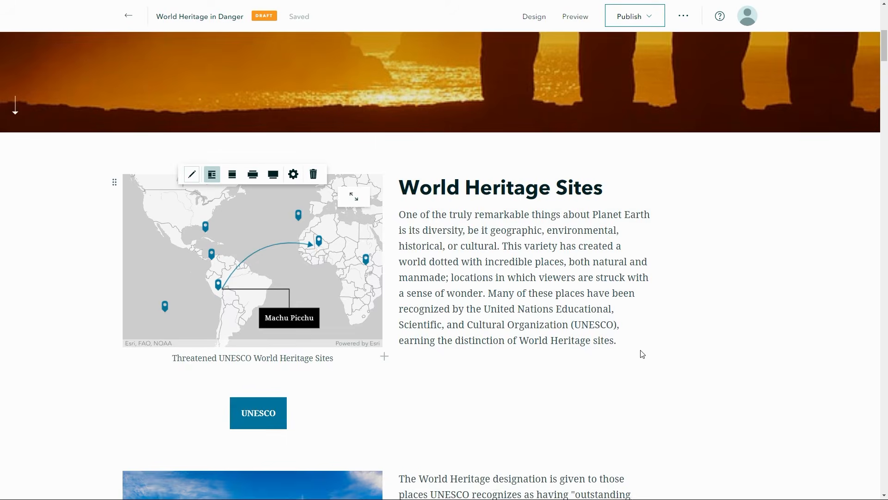
scroll(641, 356, up, 6)
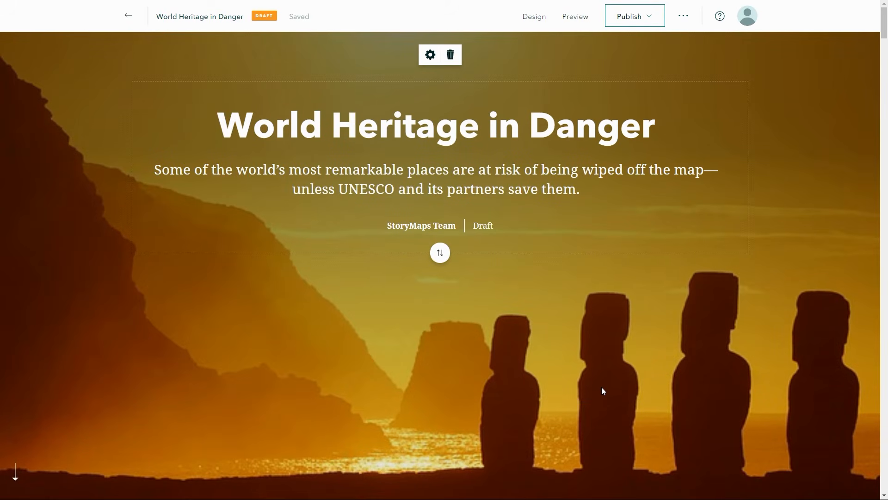
scroll(601, 388, down, 5)
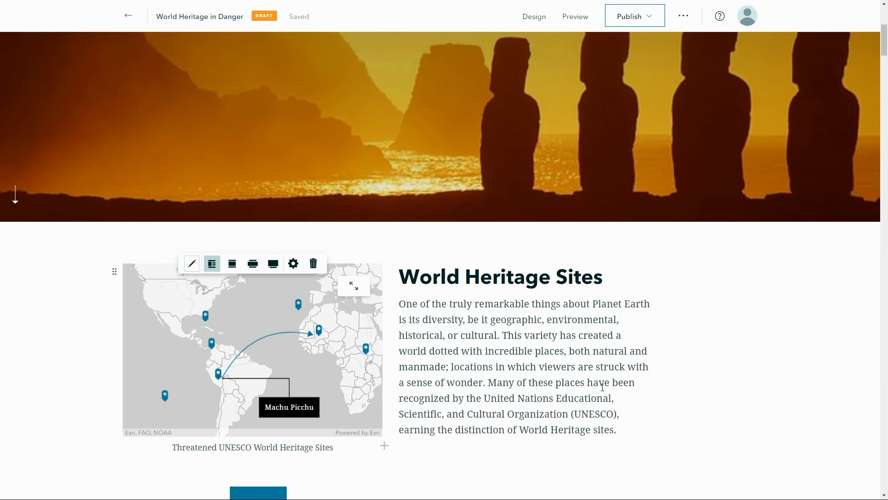
scroll(602, 388, down, 1)
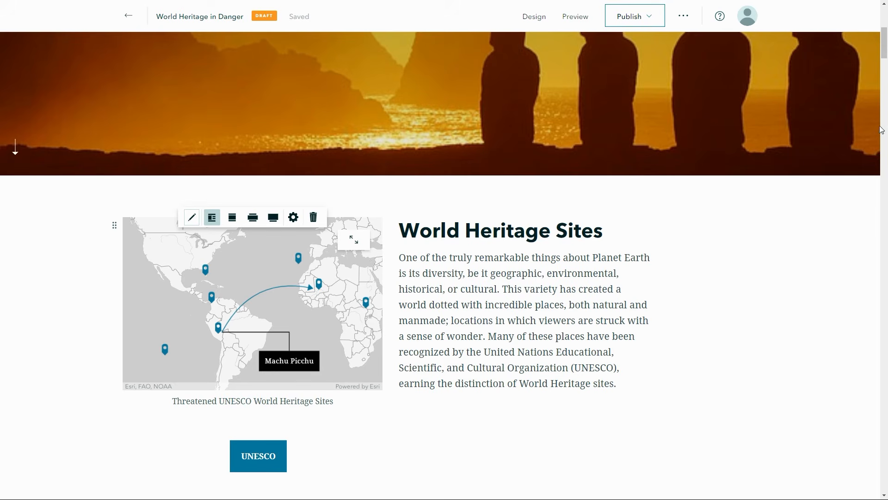
Step: Add an "Authoring" credit with the authors' first names and move it to the top of the story credits
drag(882, 51, 884, 473)
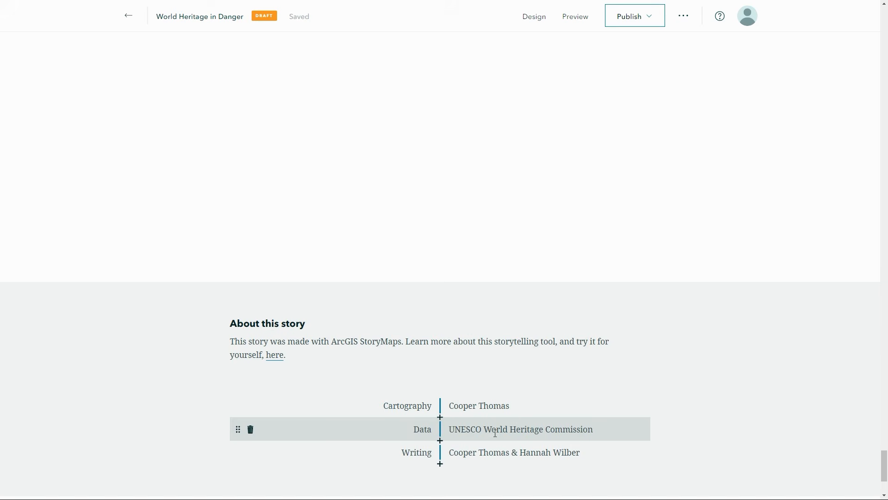
click(440, 464)
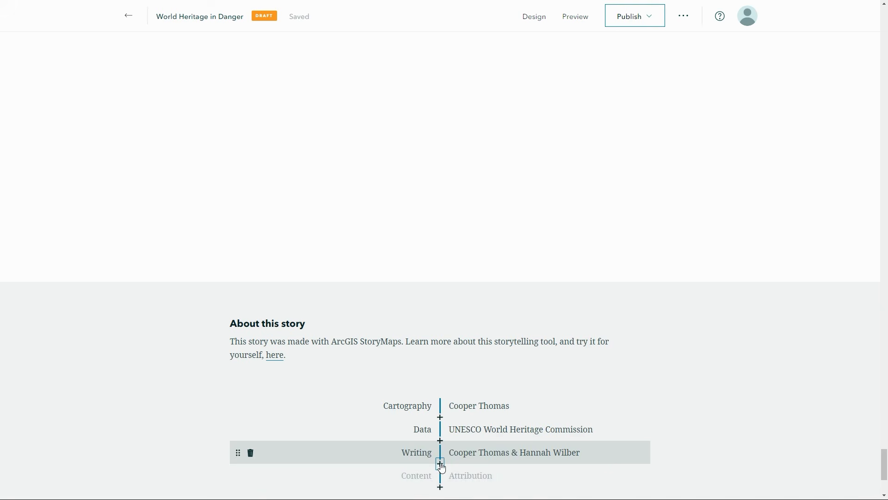
click(423, 474)
text(A)
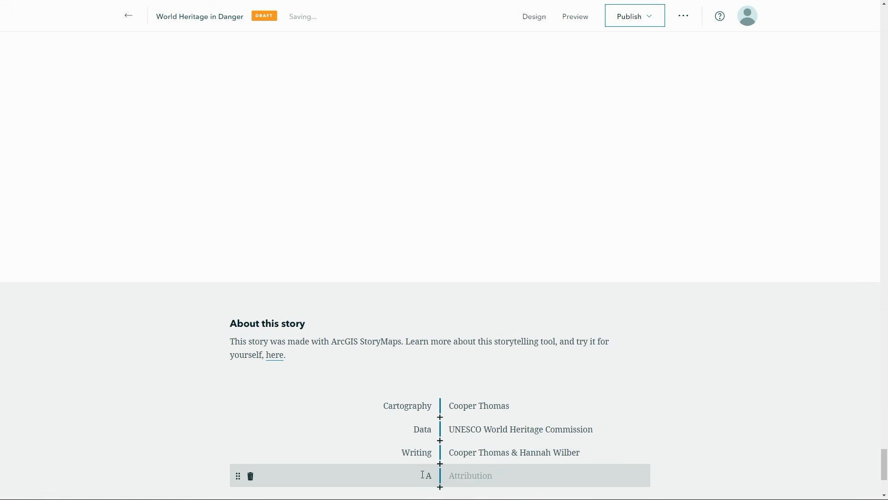
text(uthoring)
click(473, 476)
text(Aravind, Sar)
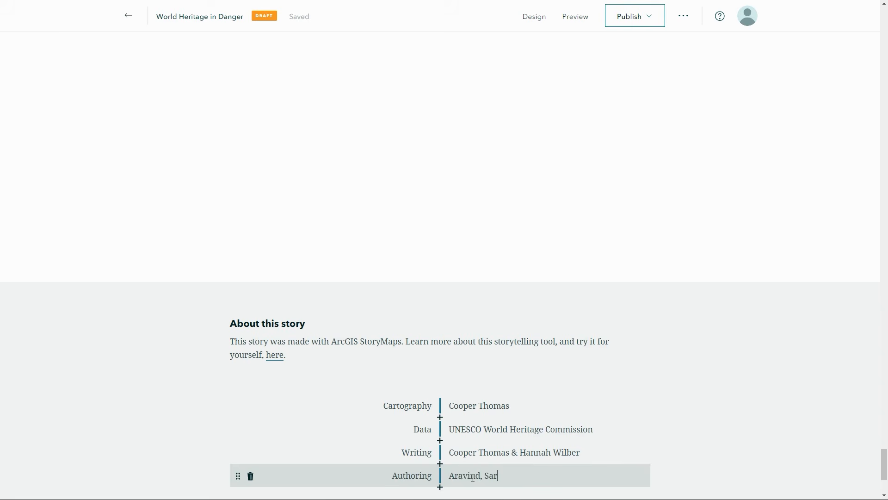
text(a, and Joe)
drag(238, 475, 251, 388)
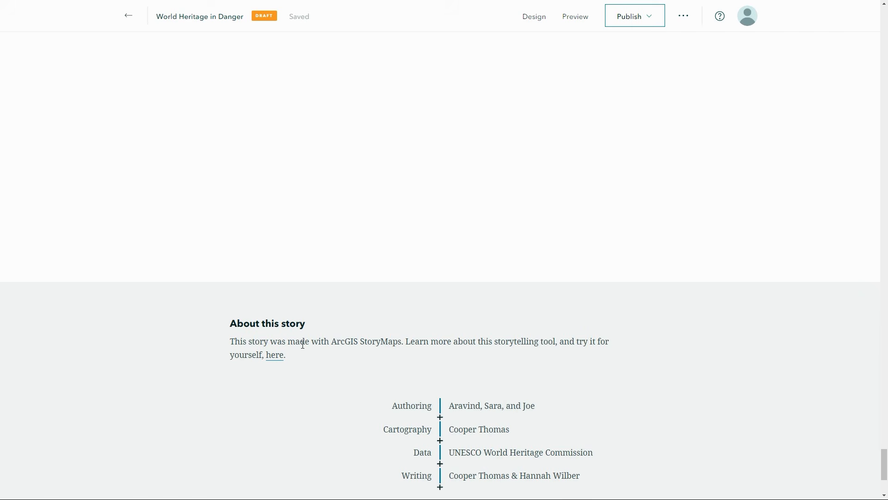
Step: Check the text color options for the phrase "made with ArcGIS StoryMaps" in the About this story section
drag(289, 342, 402, 342)
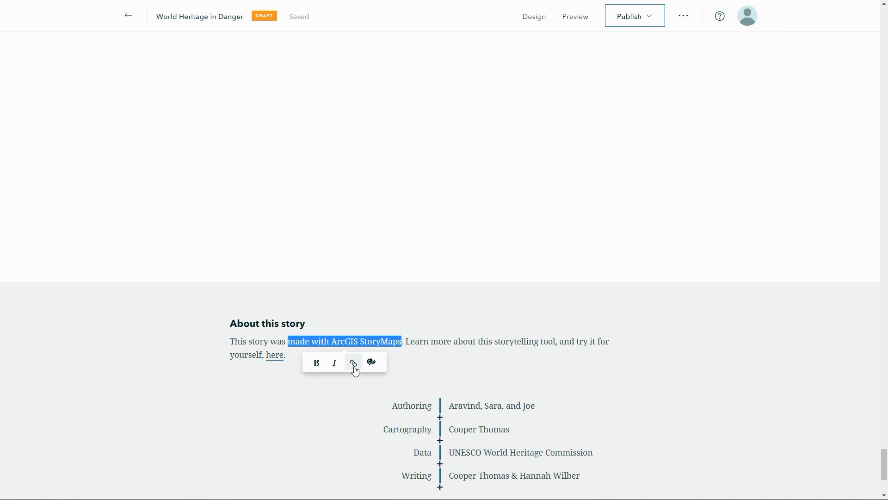
click(372, 364)
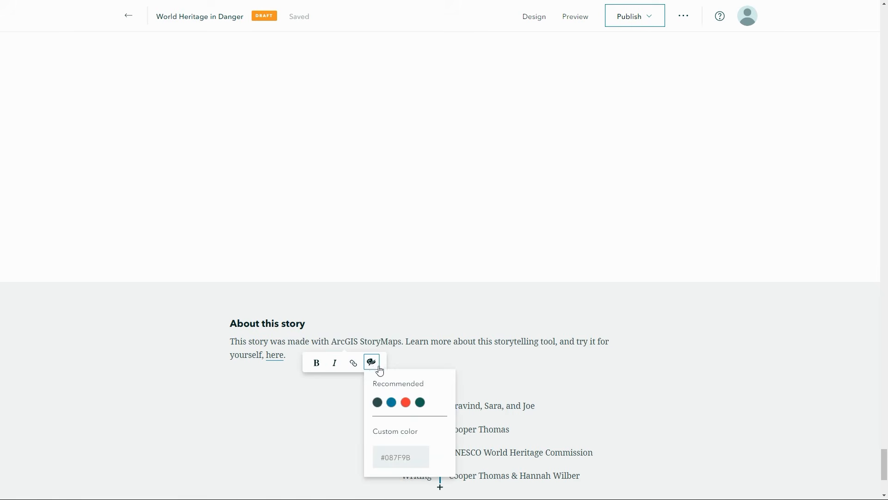
click(432, 346)
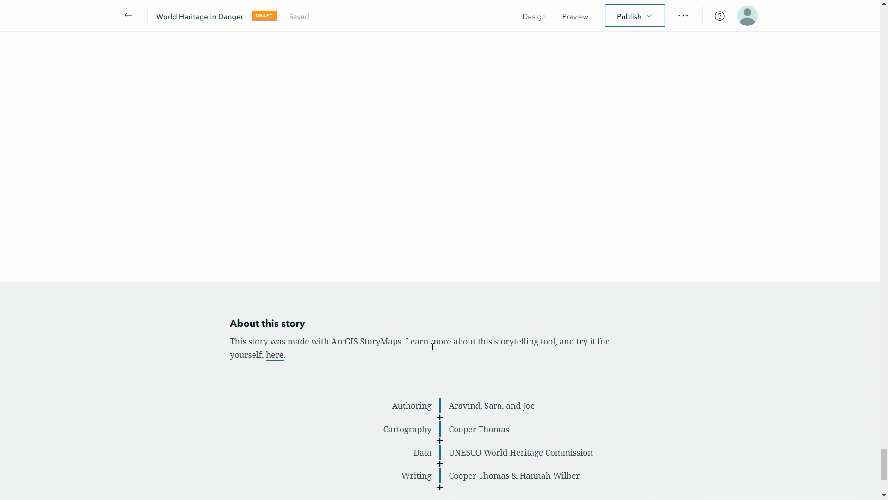
Step: Return to the story's beginning and review the design options for cover, theme and font pairings
drag(885, 466, 885, 19)
scroll(793, 141, down, 4)
scroll(793, 141, down, 3)
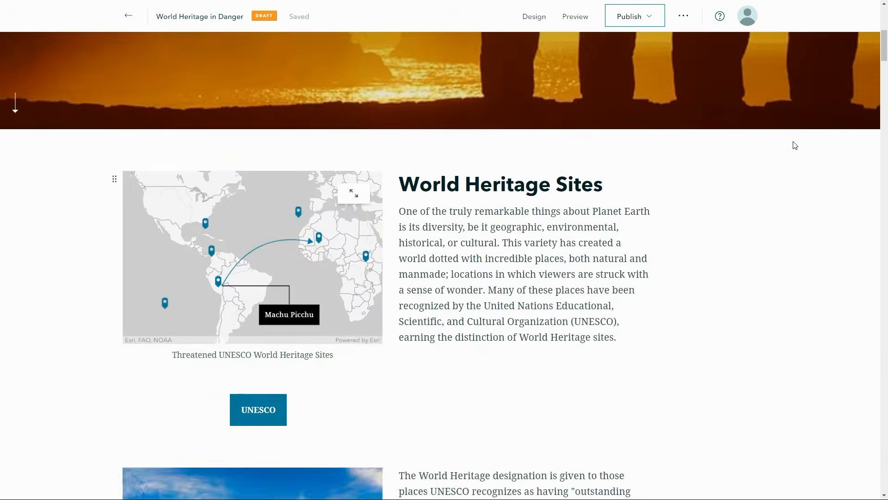
click(534, 20)
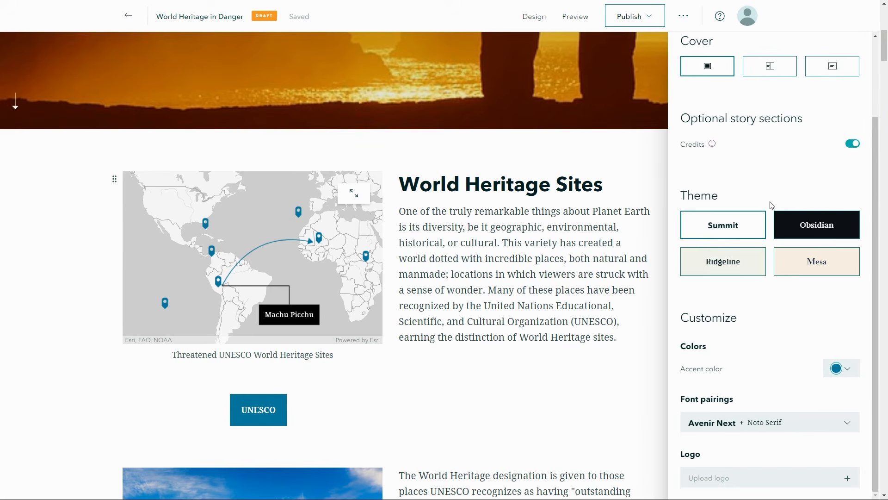
scroll(771, 205, up, 1)
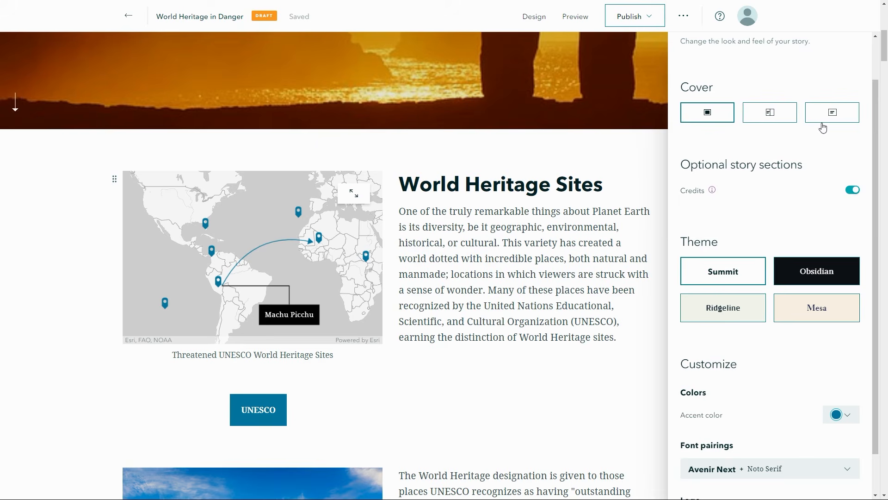
scroll(803, 416, down, 1)
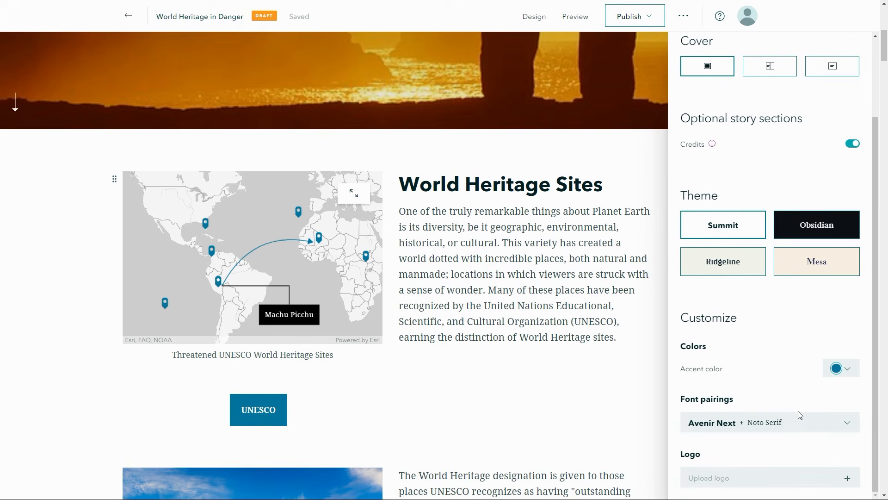
click(850, 426)
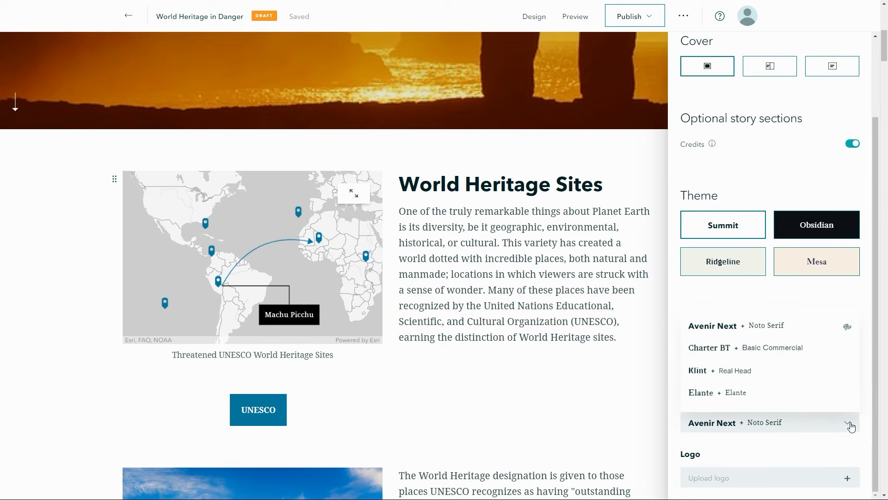
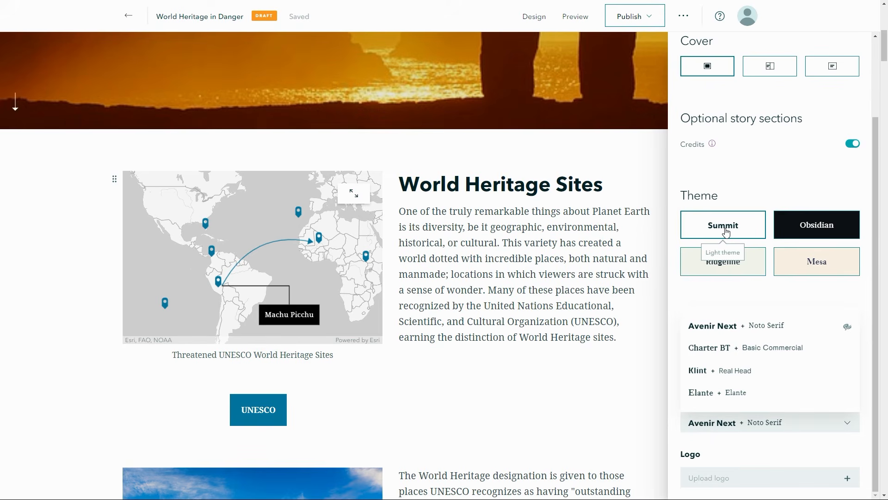
Step: Try the Obsidian theme on the story, followed by the Ridgeline theme, checking the map and text under each
click(812, 235)
click(583, 267)
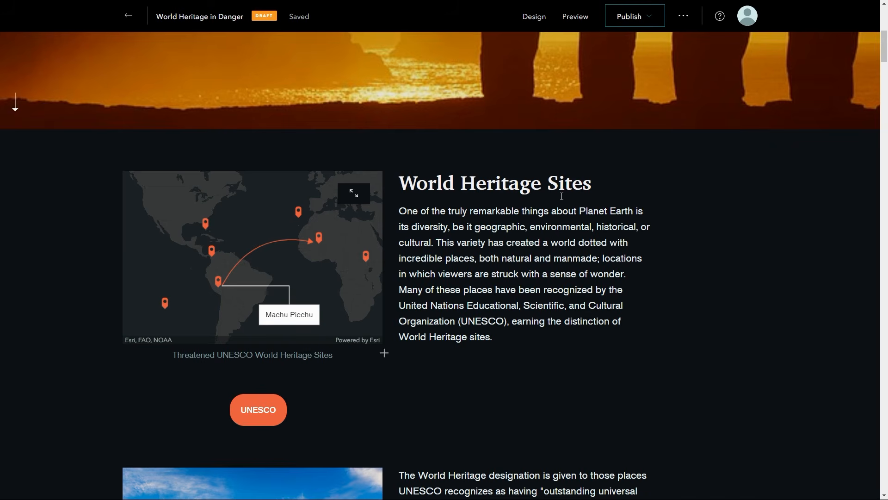
click(544, 20)
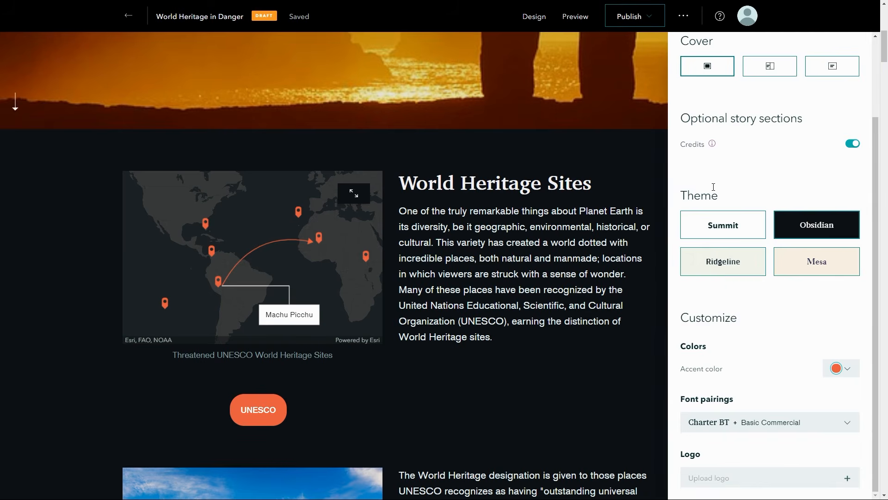
click(724, 263)
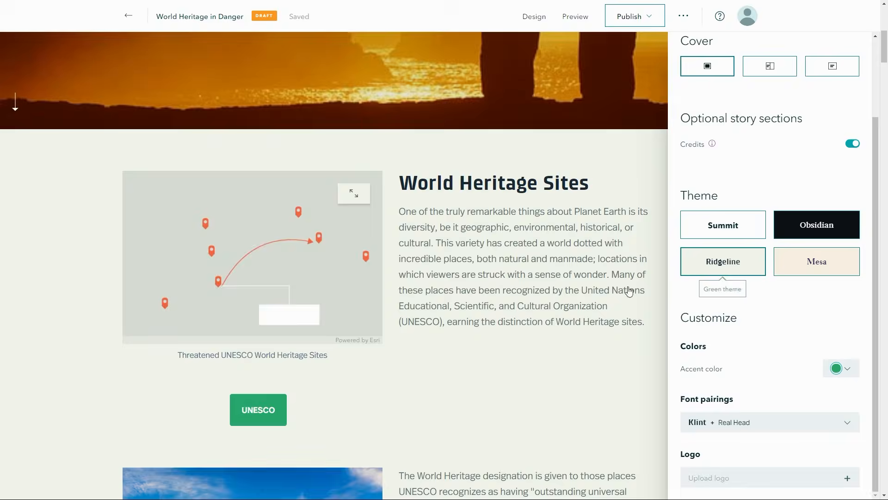
click(557, 298)
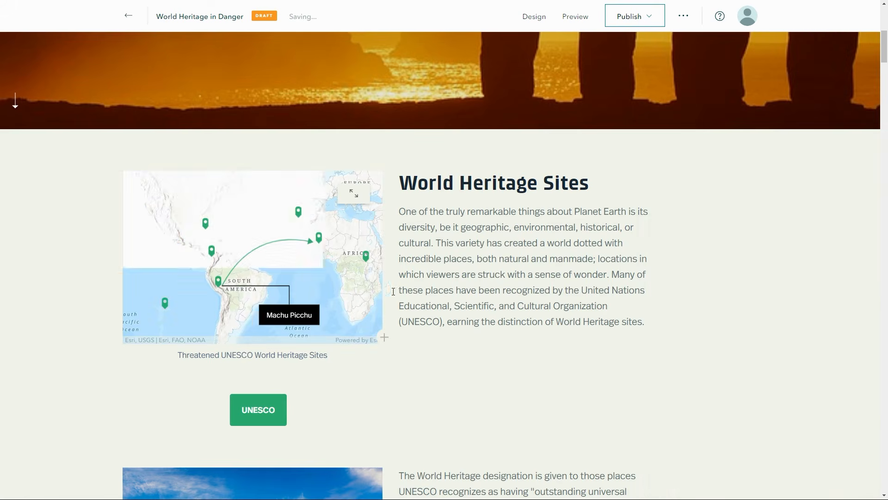
mouse_move(352, 280)
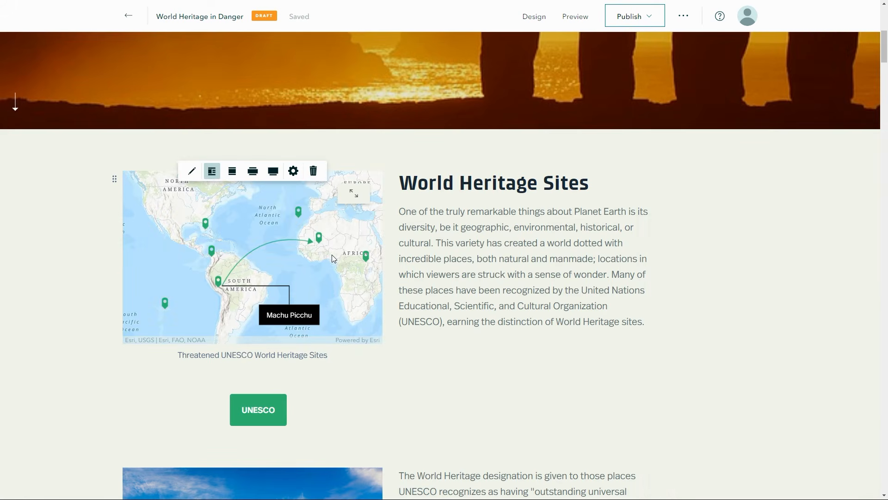
Step: Apply the Mesa theme to the story and check its effect on the express map
click(542, 19)
click(841, 270)
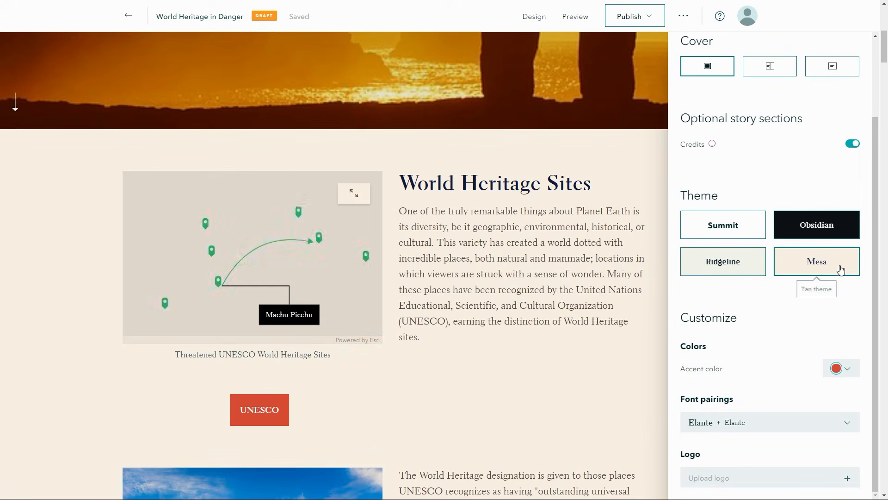
click(621, 262)
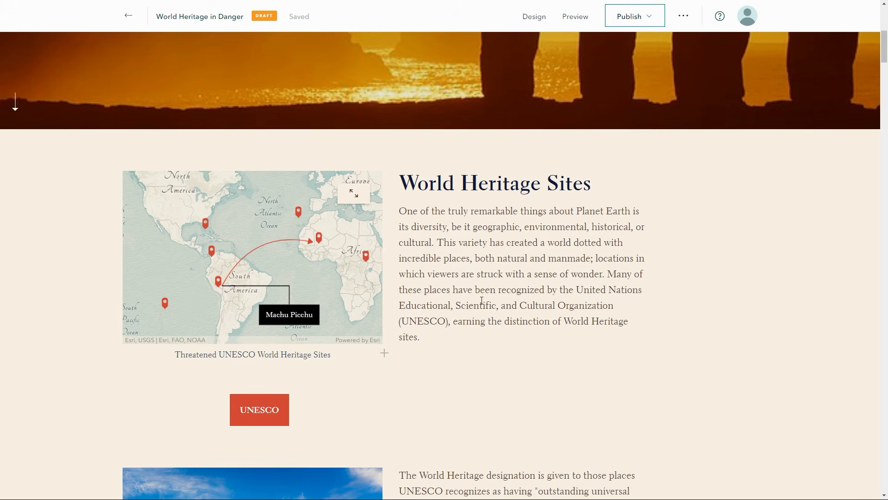
Step: Set the accent color to the recommended slate blue and the font pairing to Klint + Real Head
click(530, 19)
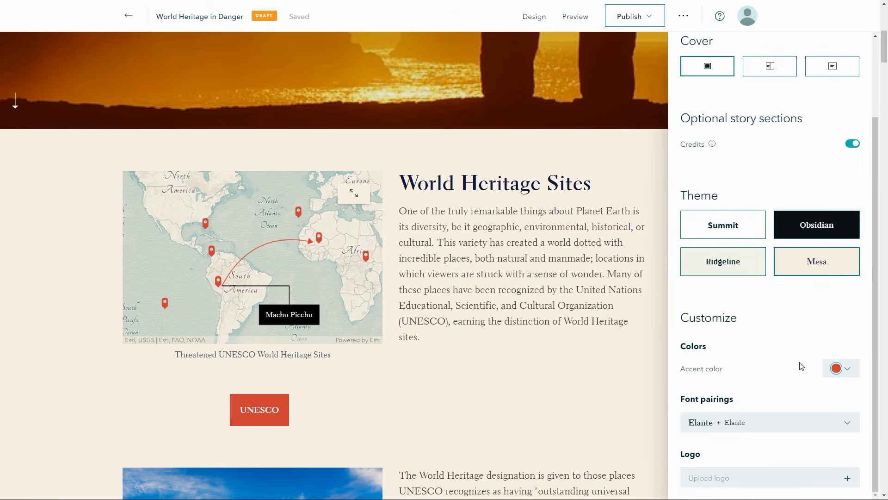
click(846, 370)
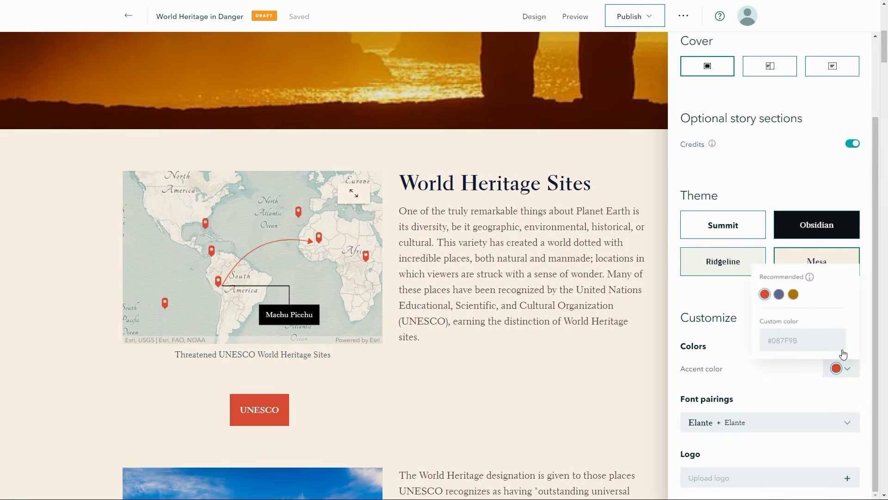
click(779, 294)
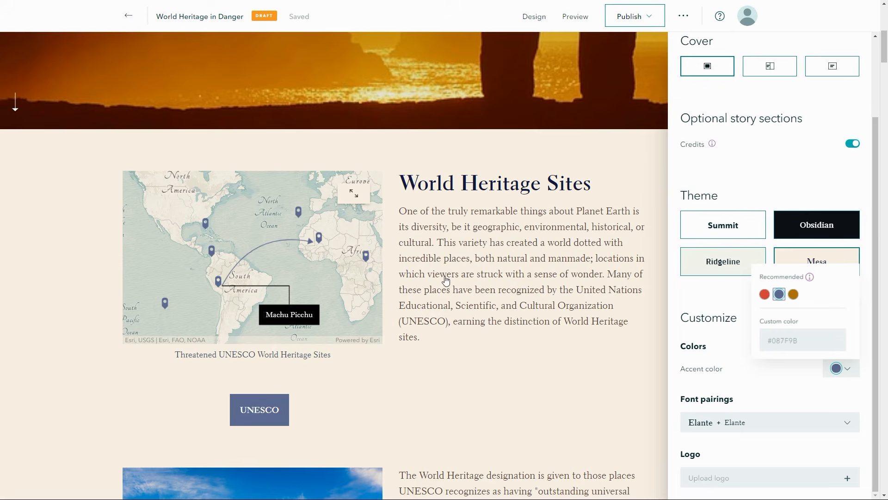
scroll(446, 278, down, 1)
scroll(446, 280, up, 1)
click(769, 422)
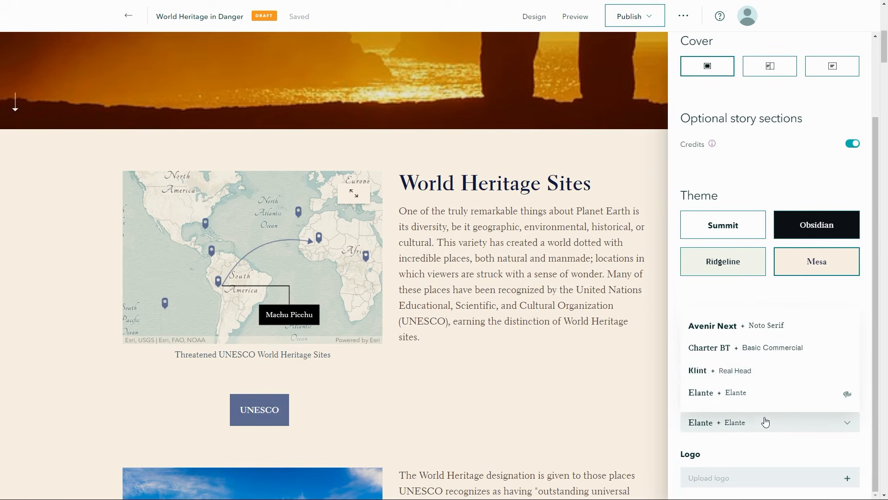
click(745, 376)
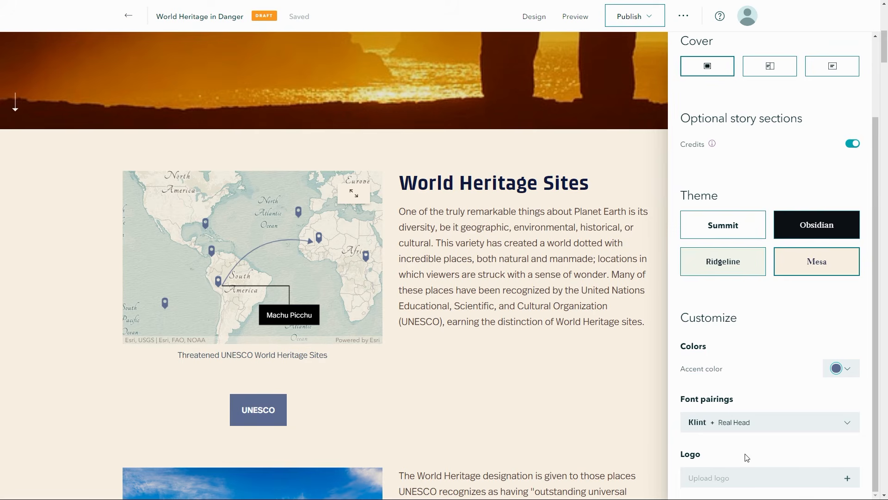
Step: Upload the teal StoryMaps icon image as the story's logo
click(847, 480)
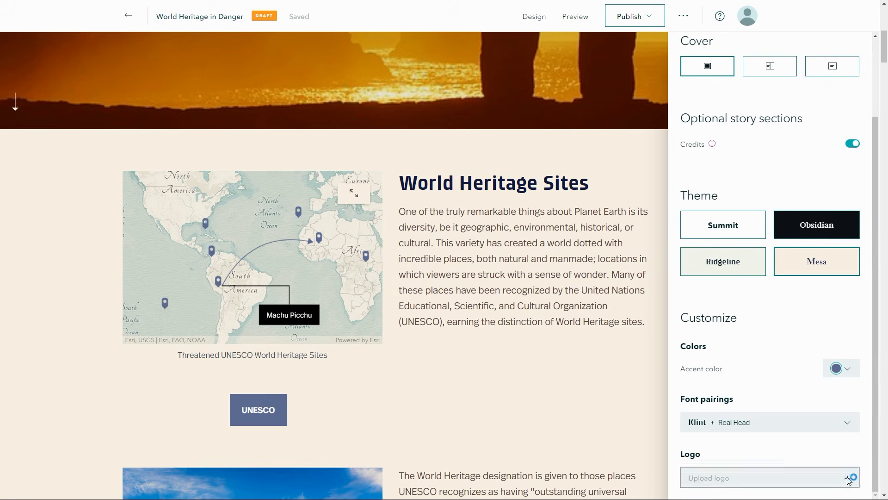
click(371, 74)
click(485, 250)
scroll(775, 359, down, 3)
click(768, 406)
text(sttps://story)
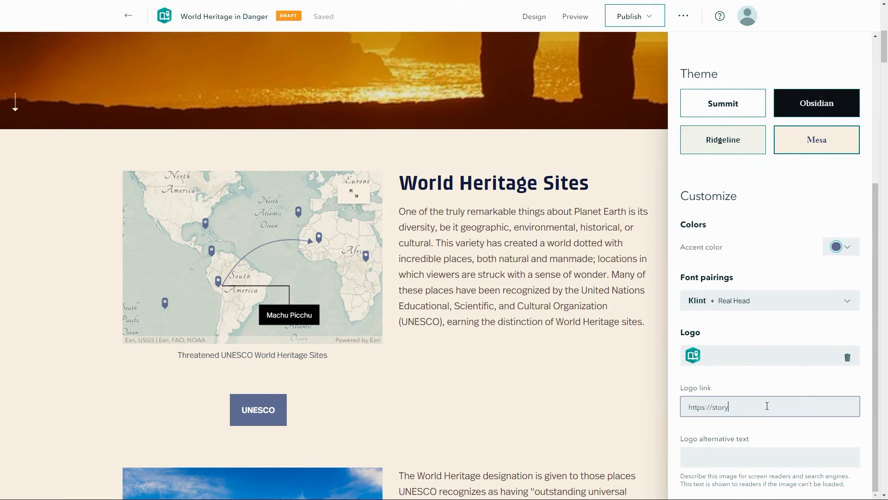
text(maps.arcgis.com)
click(786, 455)
text(Ar)
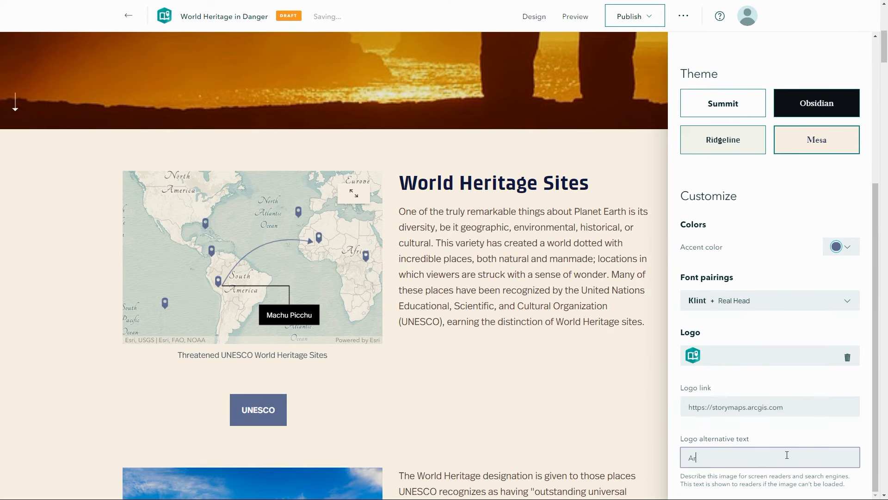
text(cGIS StoryMaps)
click(608, 417)
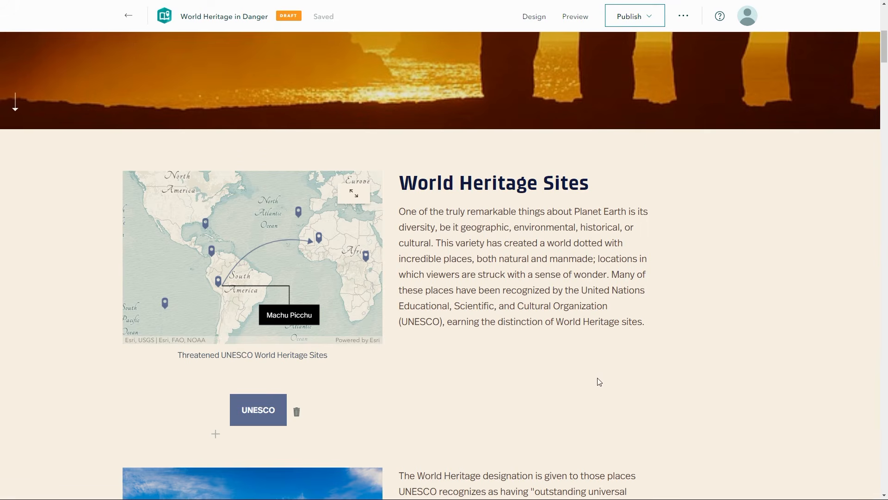
Step: Preview the story in the full browser window and look over its cover and opening section
scroll(585, 425, up, 2)
scroll(587, 370, up, 2)
scroll(587, 370, down, 3)
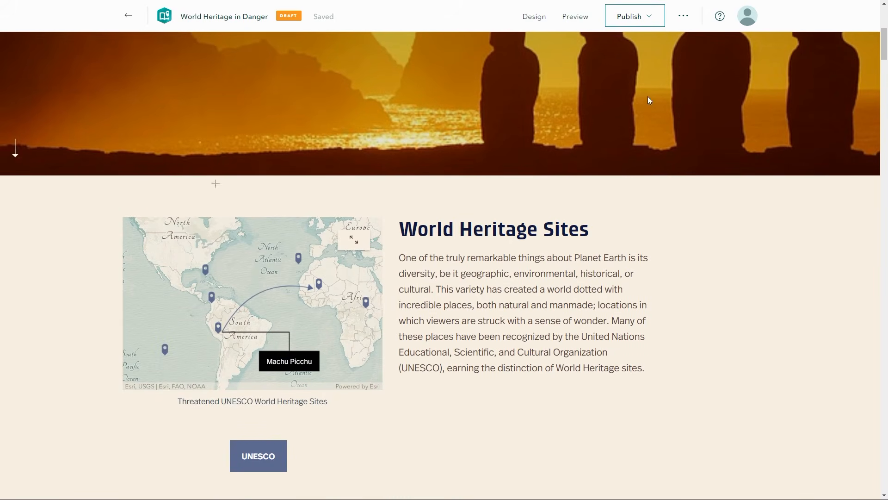
click(577, 21)
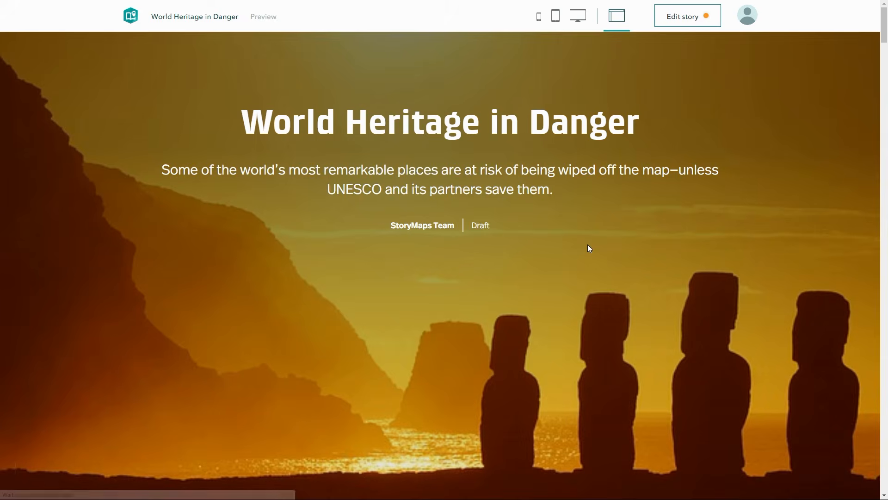
scroll(588, 250, down, 3)
scroll(588, 252, down, 2)
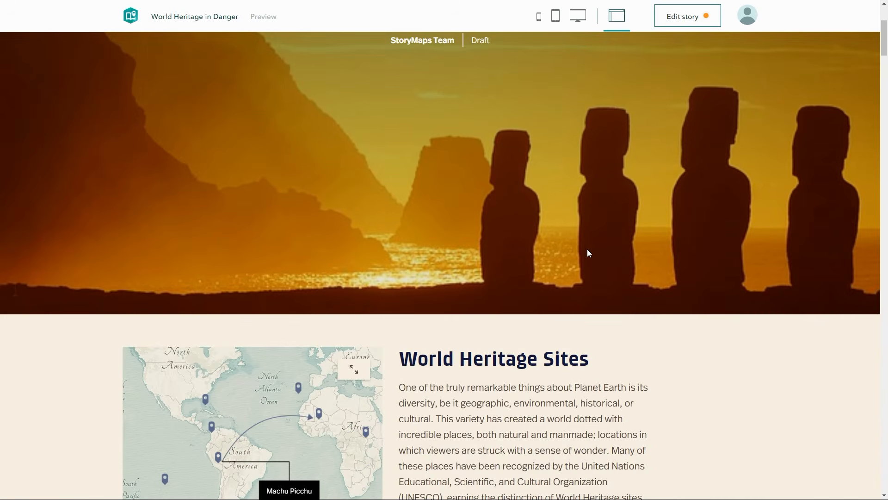
scroll(587, 252, up, 5)
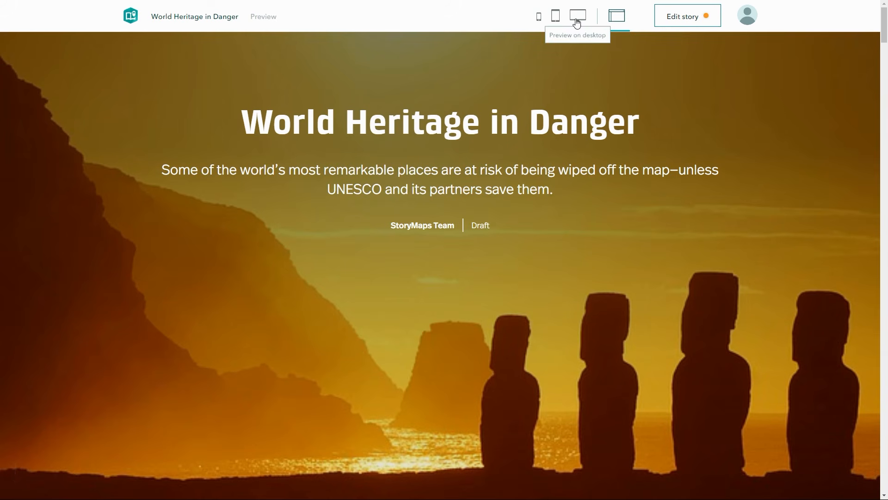
Step: Preview the story at desktop, tablet and phone sizes, and return to editing it
click(576, 23)
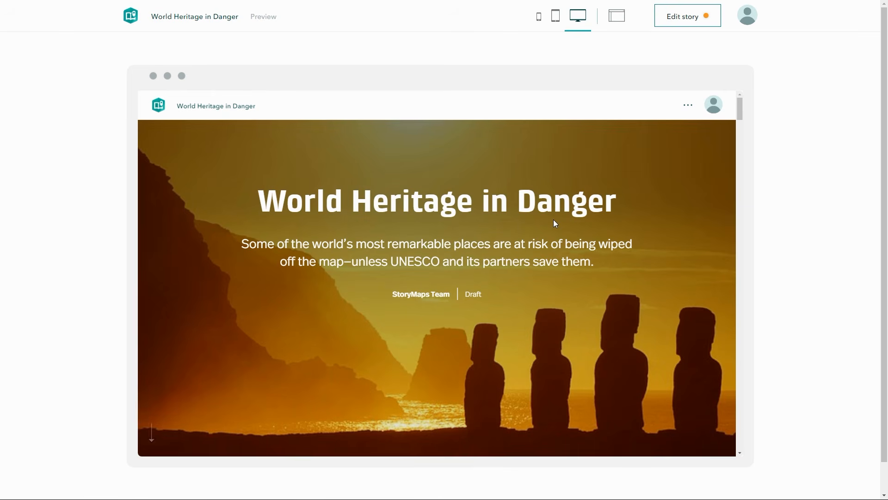
click(556, 19)
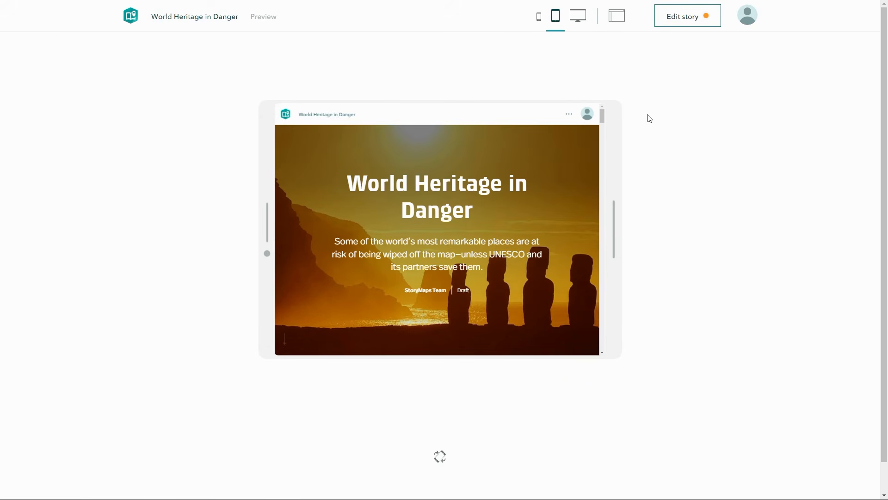
click(540, 17)
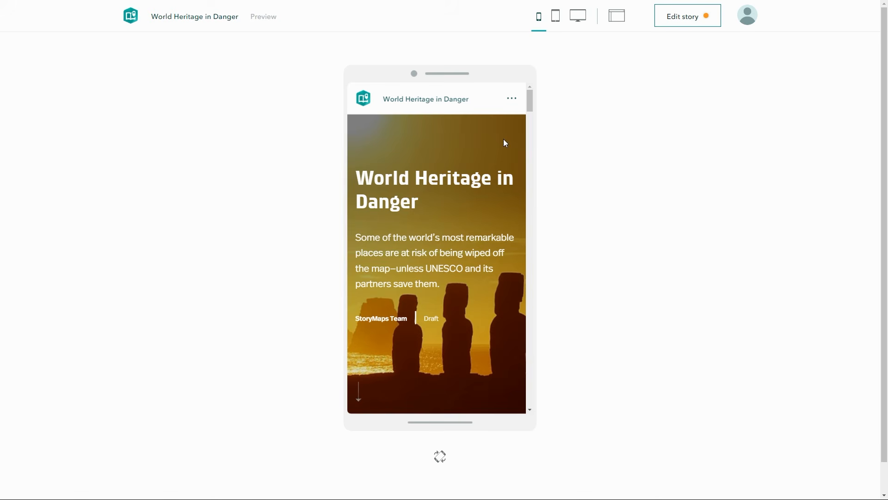
click(691, 19)
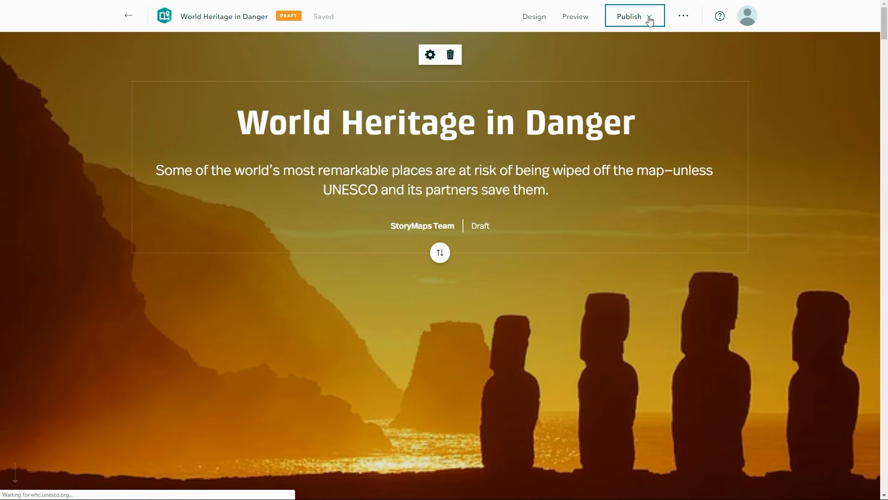
Step: Publish the story to Everyone (Public) and share the Heritage in Danger map with the same audience
click(649, 19)
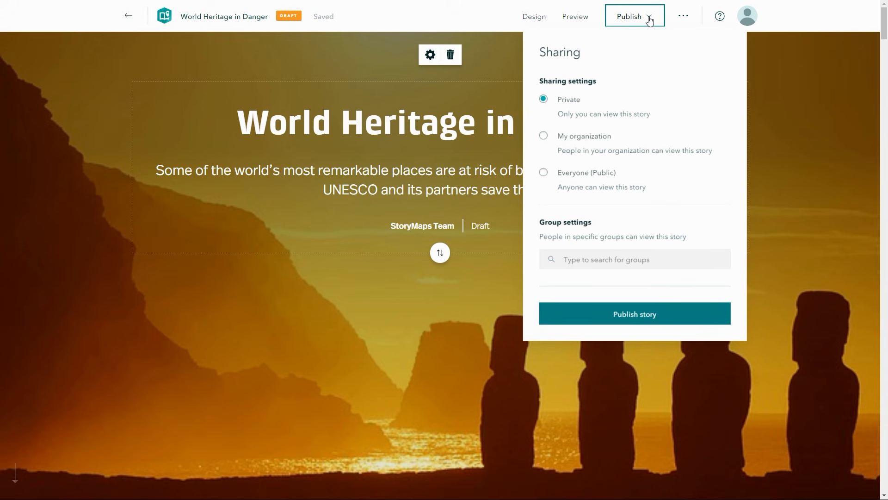
click(573, 143)
click(580, 180)
click(636, 317)
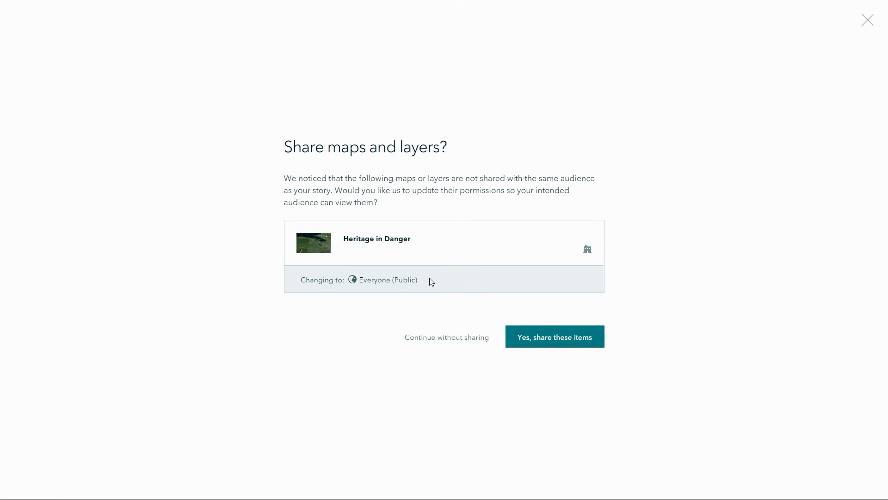
click(558, 344)
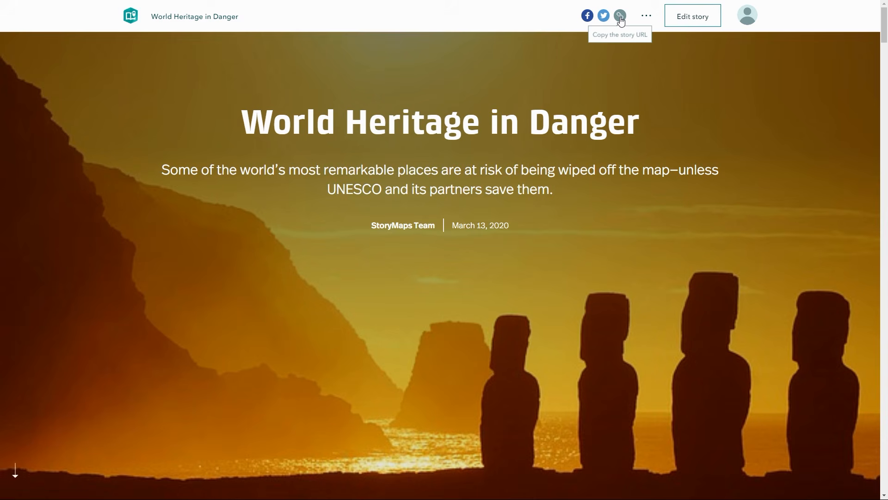
Step: View the print (beta) version of the published story
click(643, 17)
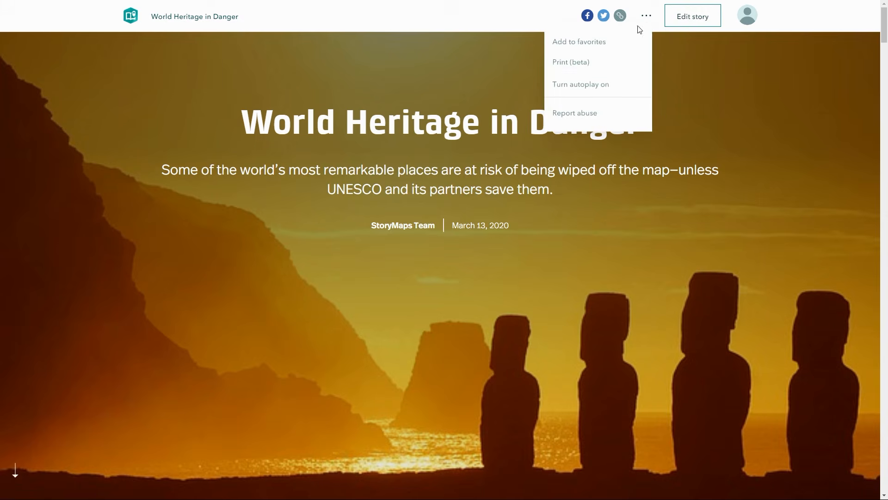
click(584, 64)
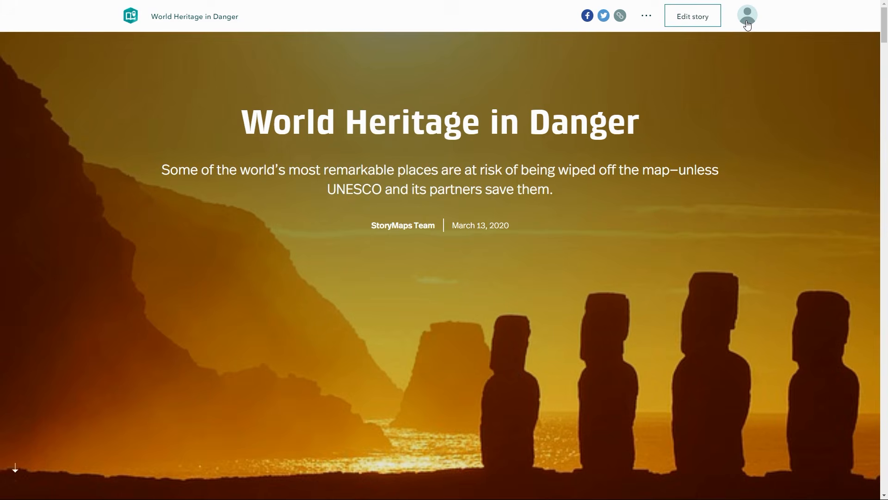
Step: Leave the published story and open the World Heritage Sites draft from My Collections
click(747, 23)
click(687, 79)
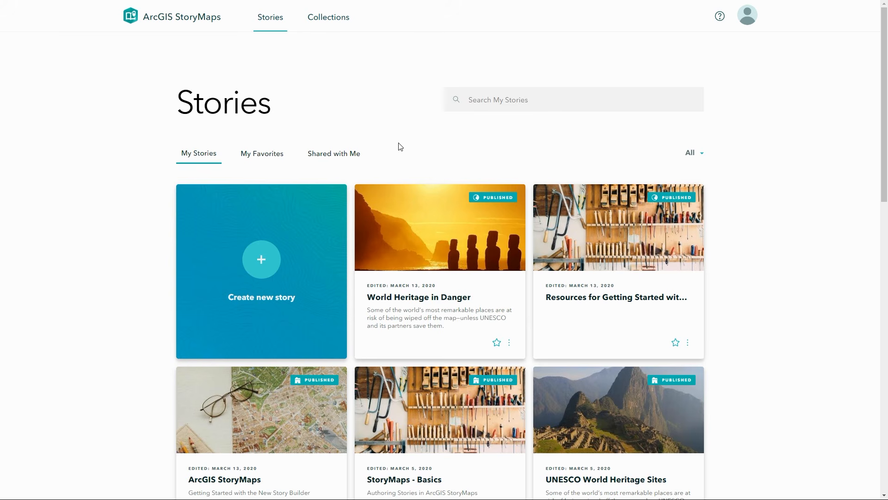
click(334, 18)
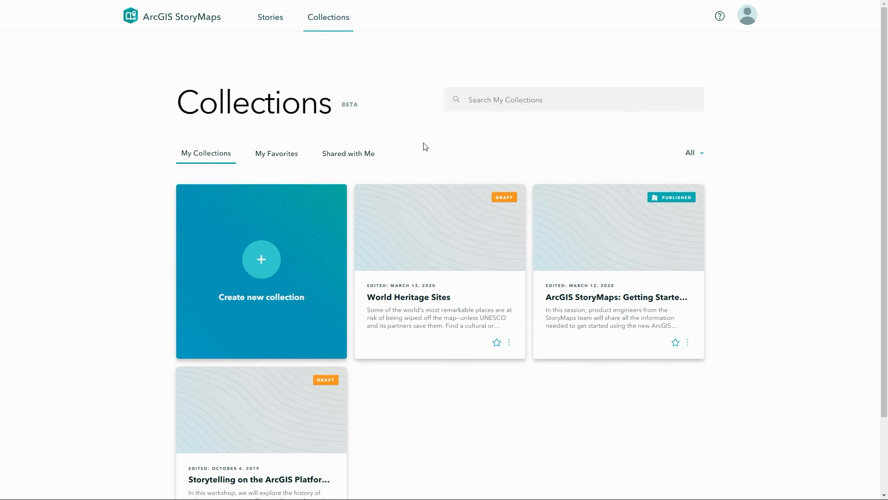
click(430, 286)
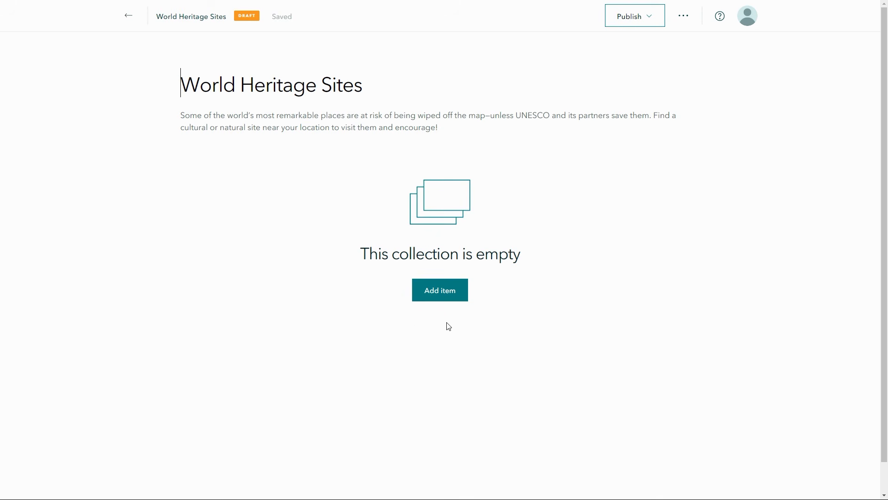
Step: Add the World Heritage in Danger story and the Find a Heritage Site Near Me app to the collection
click(446, 296)
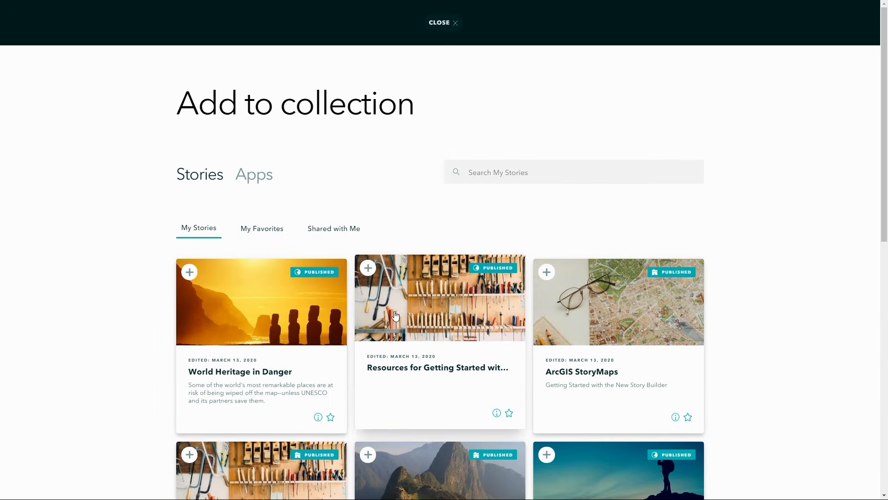
click(190, 268)
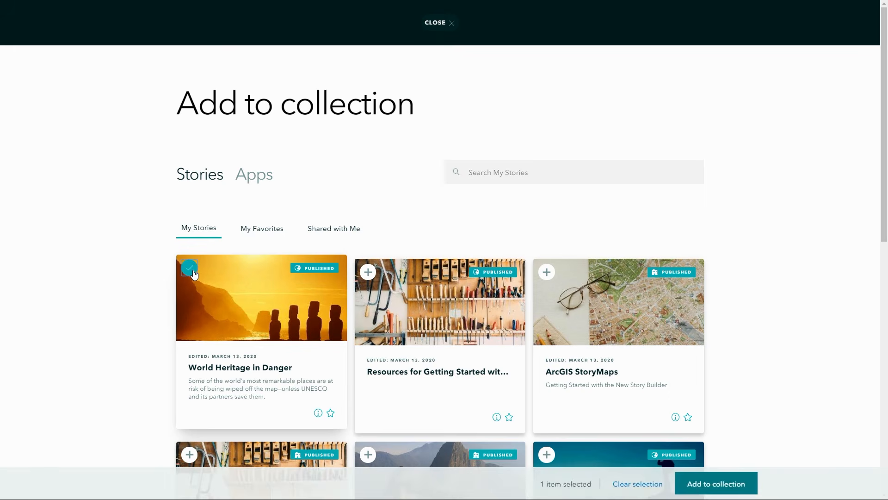
click(257, 175)
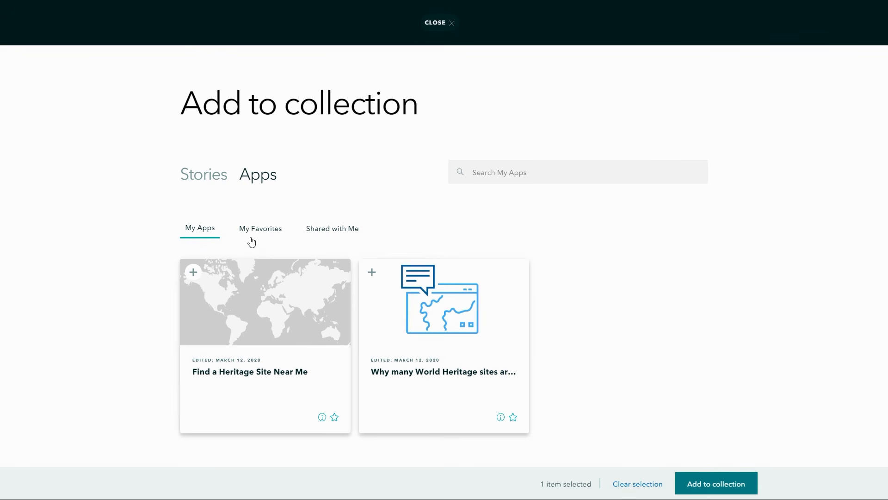
click(193, 272)
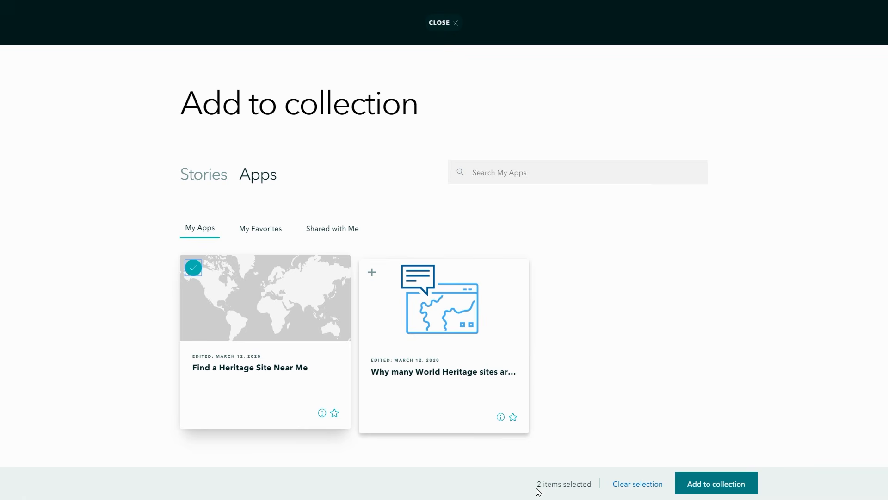
click(714, 492)
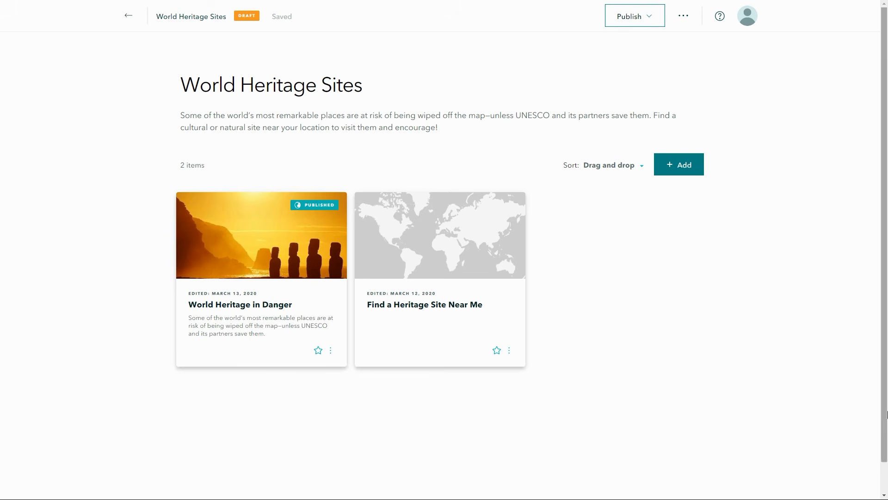
Step: Publish the World Heritage Sites collection with sharing set to Everyone (Public)
click(650, 20)
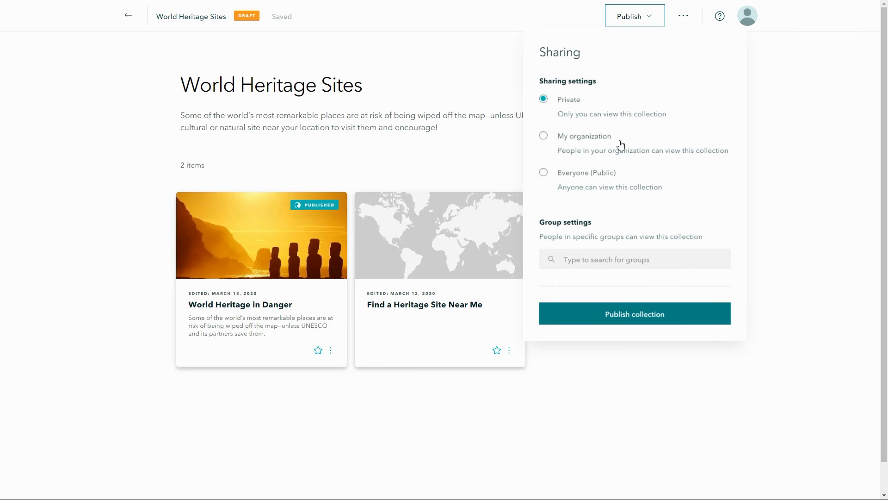
click(591, 174)
click(617, 318)
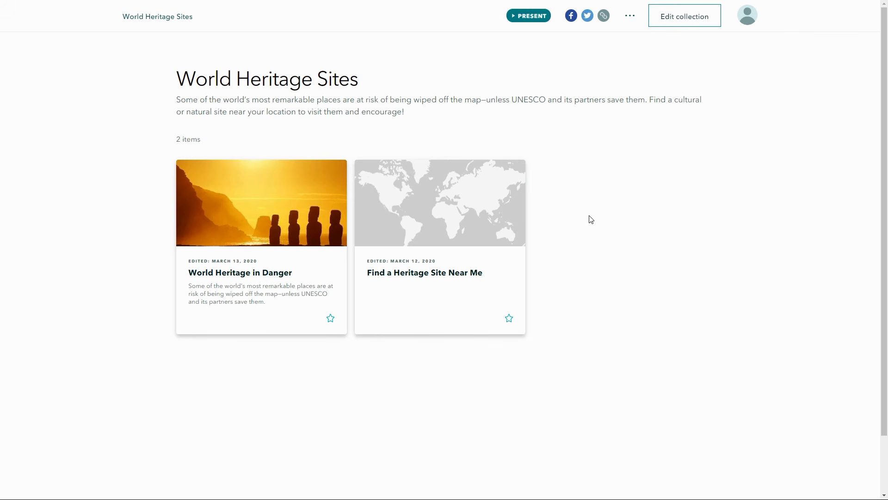
Step: Present the collection, advance to the Find a Heritage Site Near Me app and open the list of items
click(529, 18)
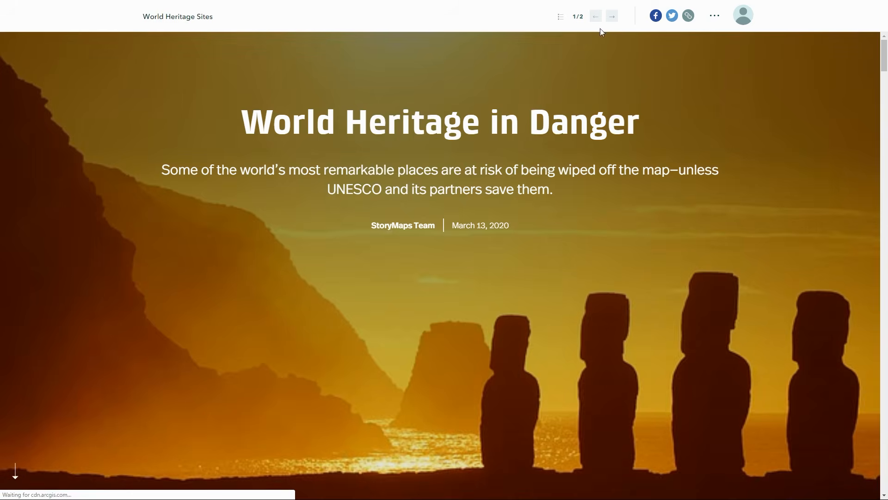
click(610, 18)
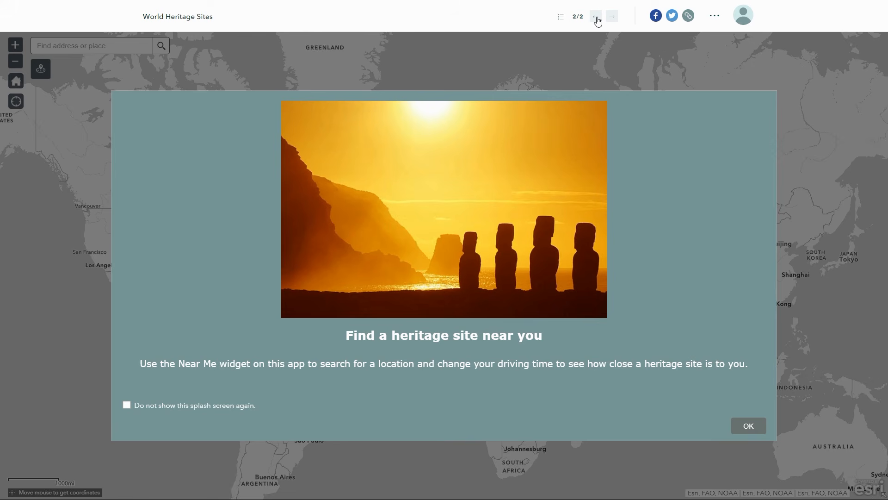
click(561, 18)
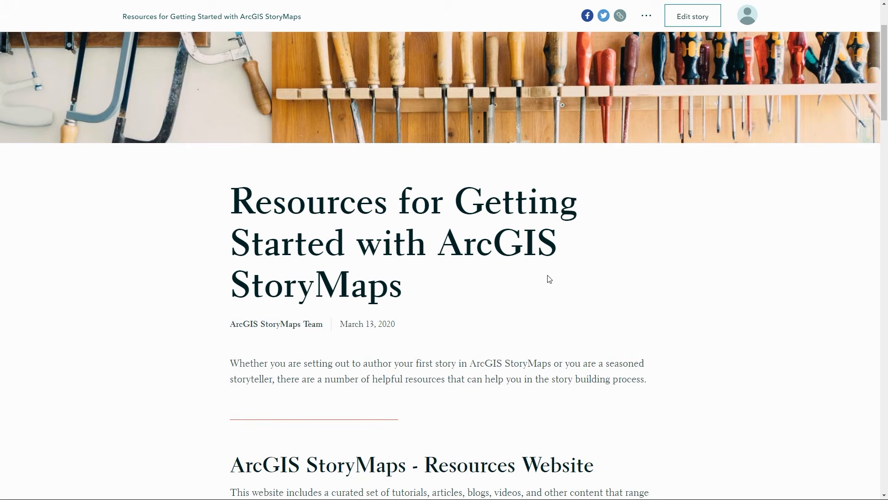
Step: Look through the getting-started resources story, covering the resources website, favorite links, YouTube playlist and ArcGIS Blog sections
scroll(549, 280, down, 3)
scroll(550, 279, down, 3)
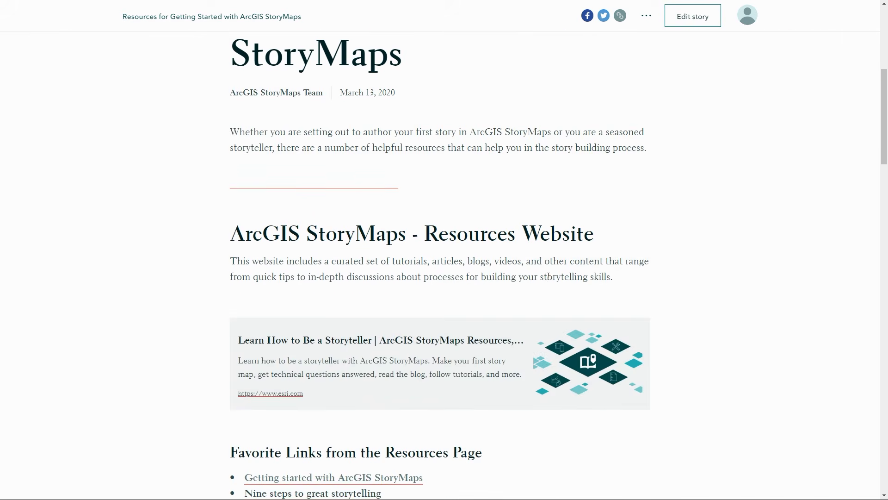
scroll(549, 280, down, 1)
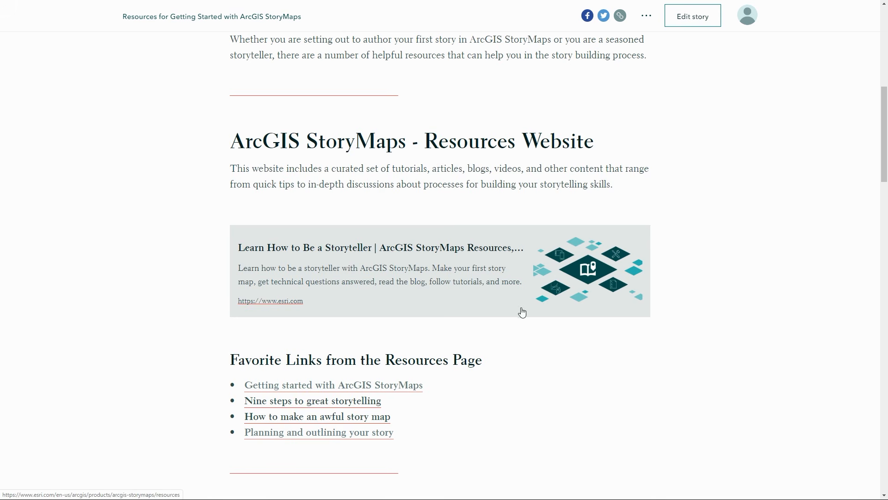
scroll(521, 310, down, 1)
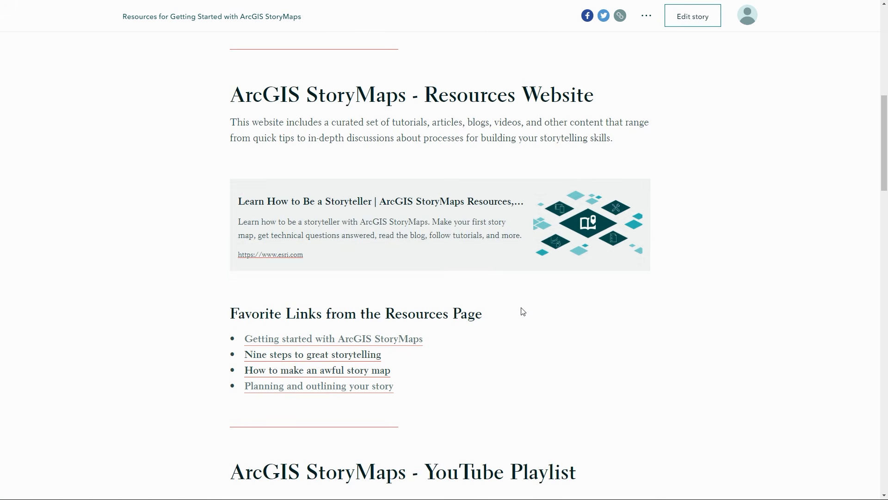
scroll(522, 311, down, 5)
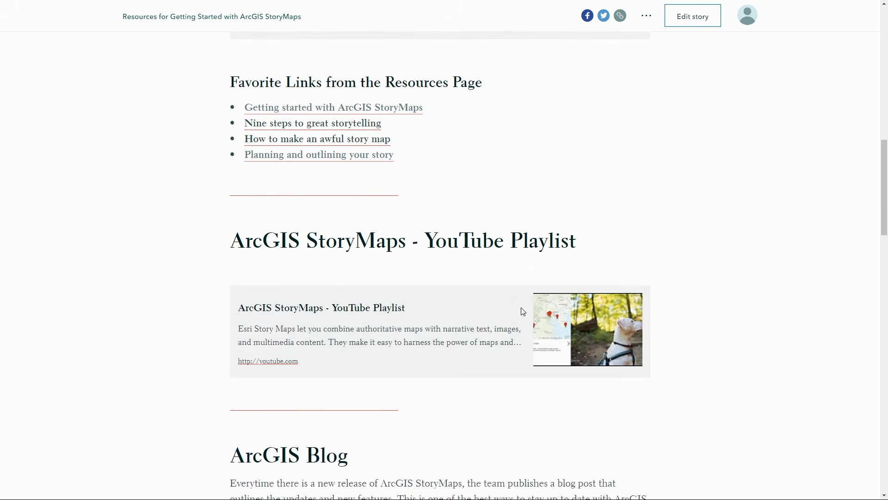
scroll(522, 312, up, 1)
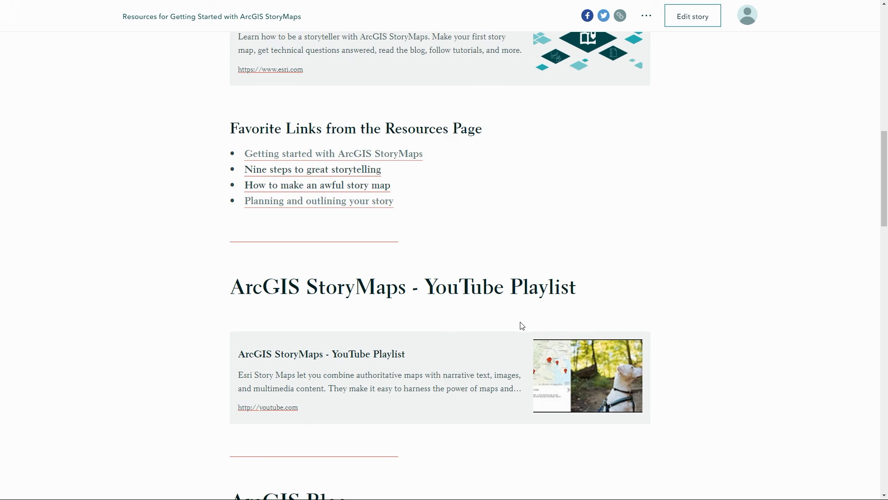
scroll(519, 334, down, 3)
scroll(520, 335, down, 2)
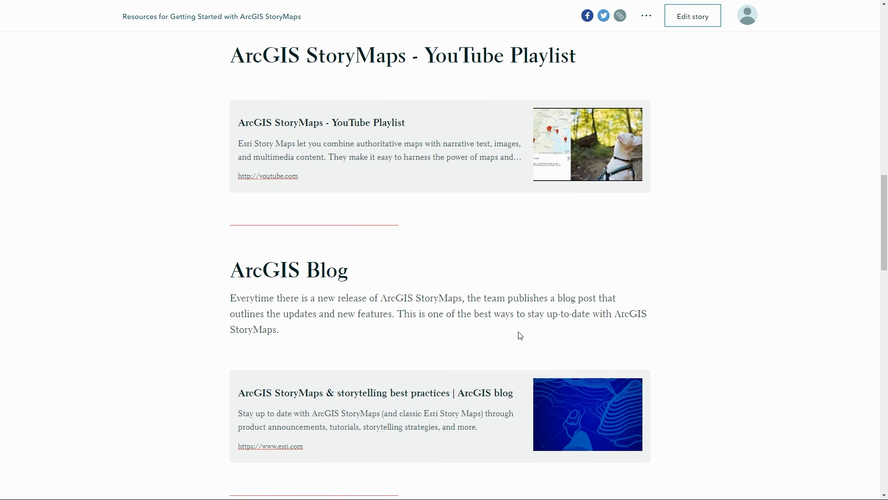
Step: Review the Product Documentation and Training and Tutorials sections of the resources story, and the ArcGIS StoryMaps Roadmap 2020
scroll(520, 335, down, 5)
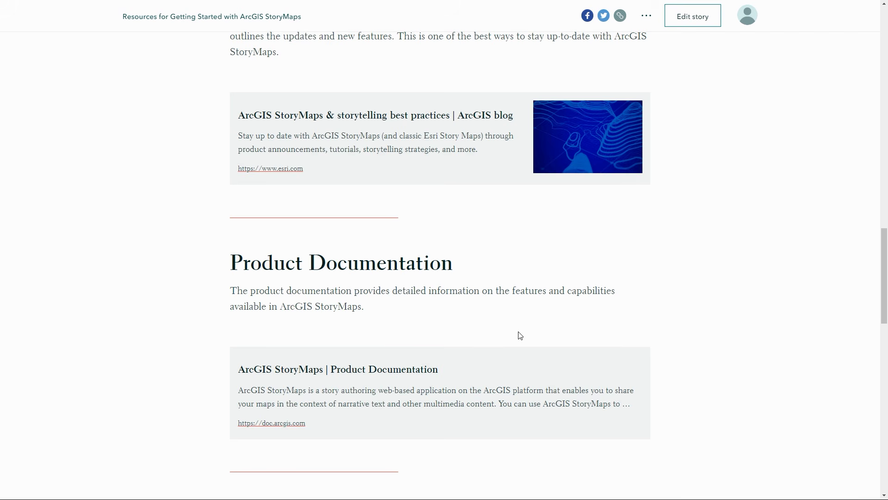
scroll(521, 336, down, 4)
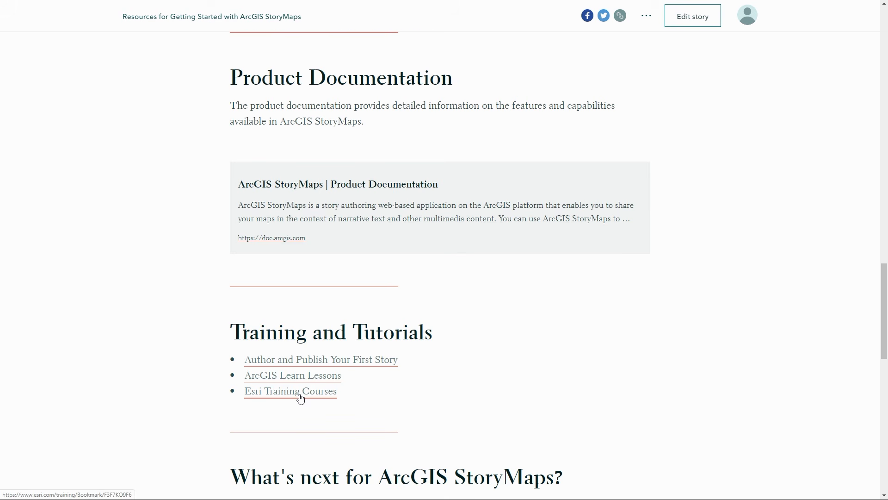
scroll(300, 397, down, 2)
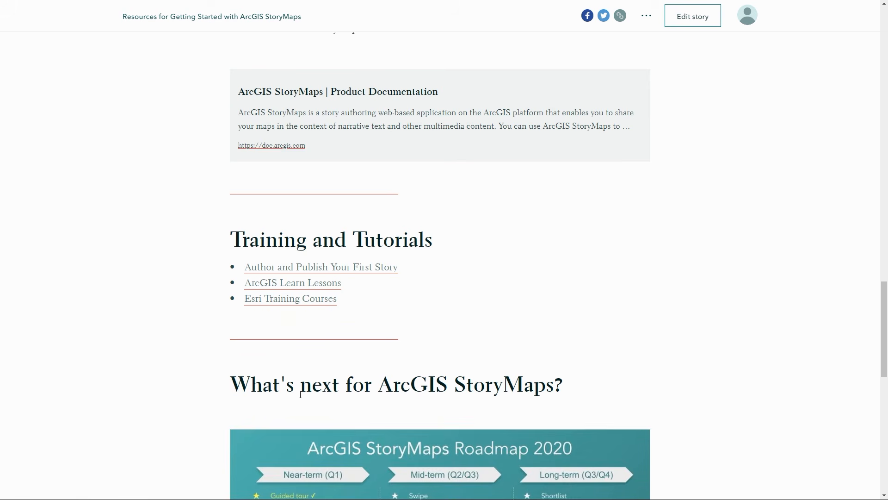
scroll(300, 394, down, 4)
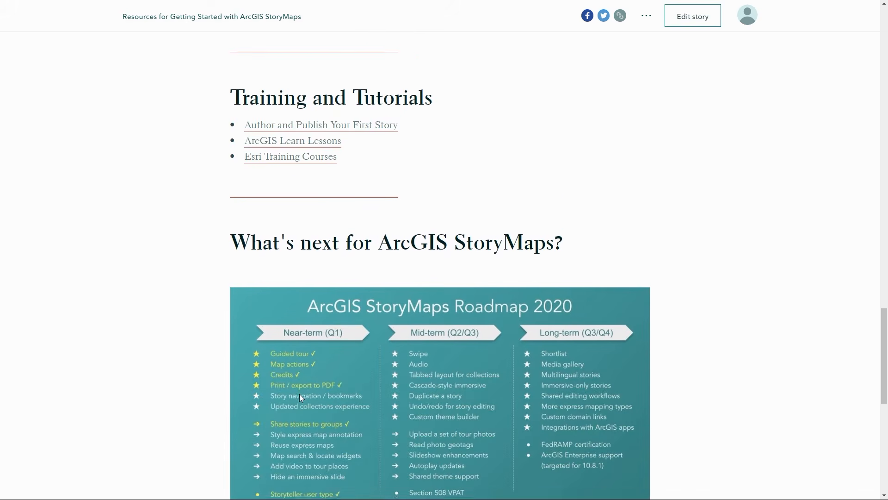
scroll(299, 393, down, 1)
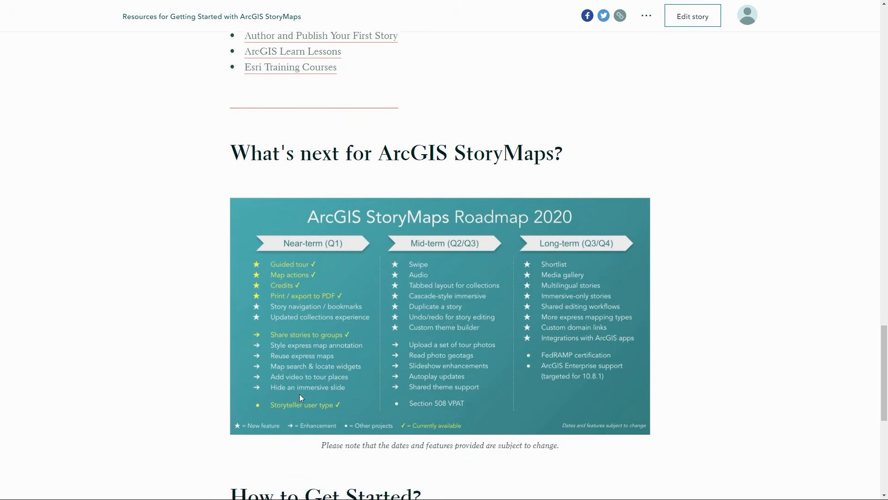
scroll(299, 393, up, 1)
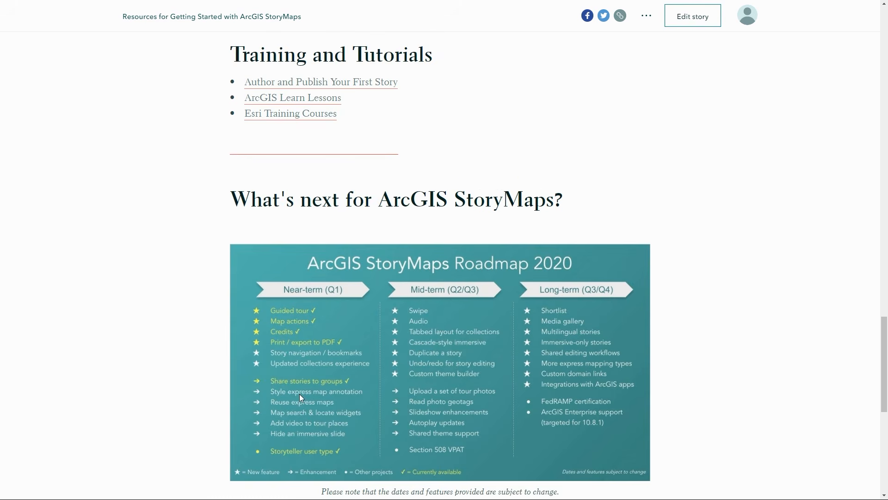